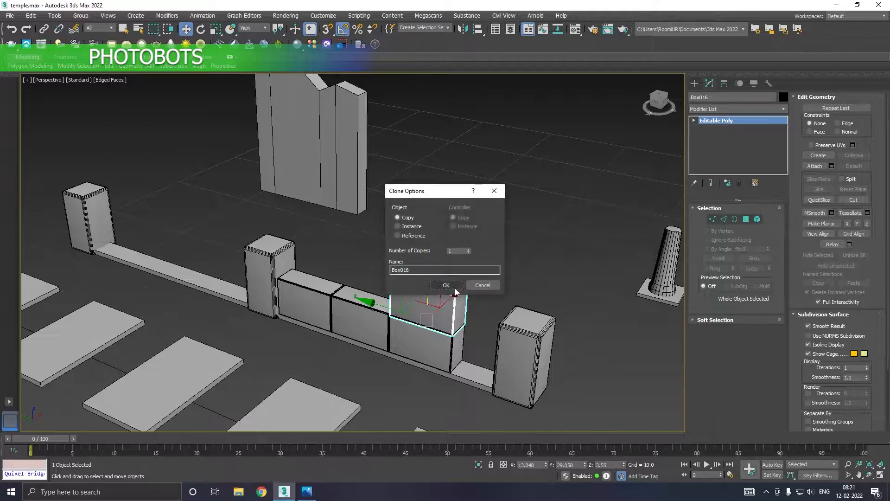
Seat the upper block at Z 3.681, offset it half a block over the lower row, and copy it about 5.19 units along Y
{"action": "scroll", "coordinate": [397, 312], "scroll_direction": "up", "scroll_amount": 4}
{"action": "middle_click_drag", "start_coordinate": [440, 312], "coordinate": [482, 282], "text": "alt"}
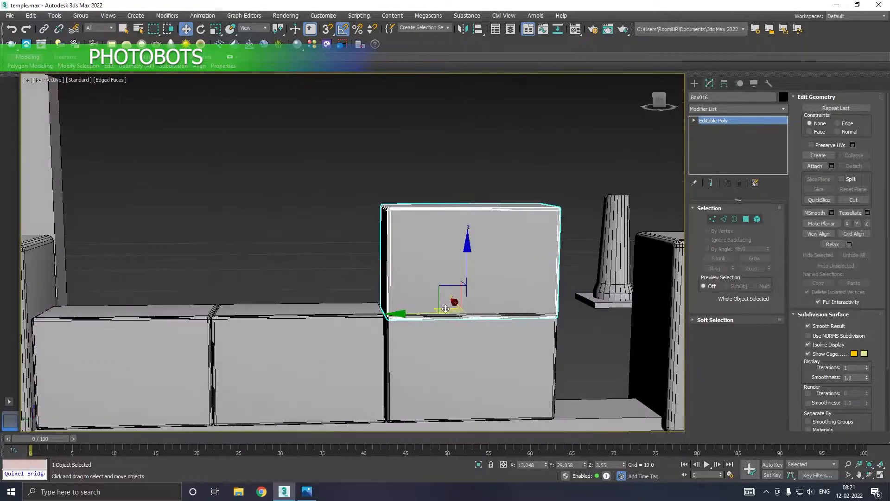
{"action": "scroll", "coordinate": [446, 310], "scroll_direction": "up", "scroll_amount": 2}
{"action": "left_click_drag", "start_coordinate": [477, 276], "coordinate": [478, 271]}
{"action": "mouse_move", "coordinate": [427, 308]}
{"action": "left_mouse_down"}
{"action": "mouse_move", "coordinate": [134, 308]}
{"action": "mouse_move", "coordinate": [169, 309]}
{"action": "left_mouse_up"}
{"action": "scroll", "coordinate": [480, 290], "scroll_direction": "down", "scroll_amount": 2}
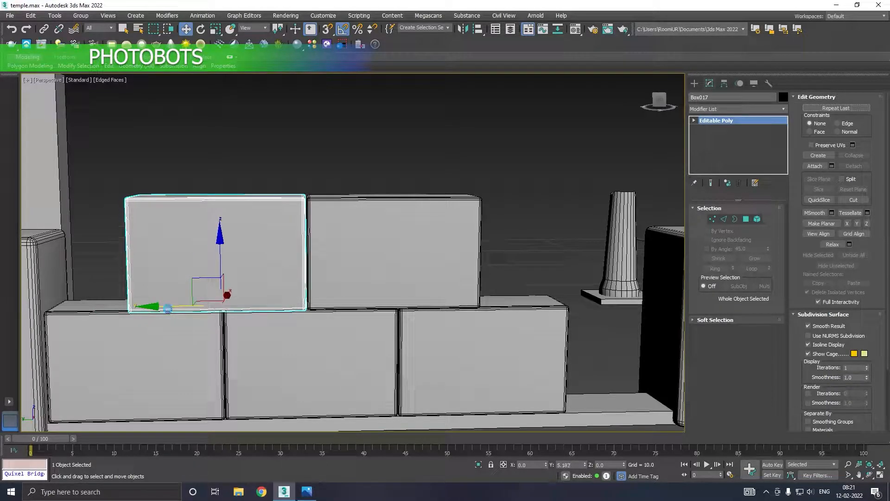
{"action": "left_click", "coordinate": [444, 285]}
Turn off the edged faces display in the perspective view and deselect the block
{"action": "left_click", "coordinate": [113, 80]}
{"action": "left_click", "coordinate": [129, 185]}
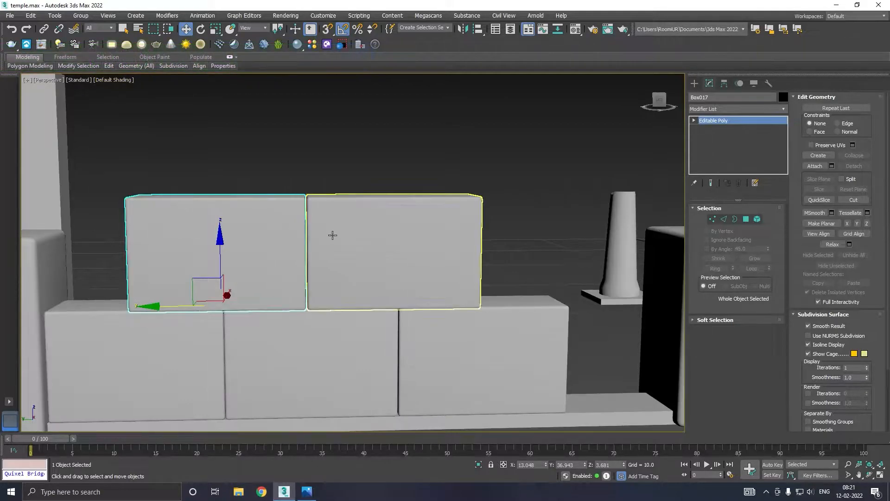
{"action": "middle_click_drag", "start_coordinate": [330, 243], "coordinate": [300, 252], "text": "alt"}
{"action": "left_click", "coordinate": [523, 227]}
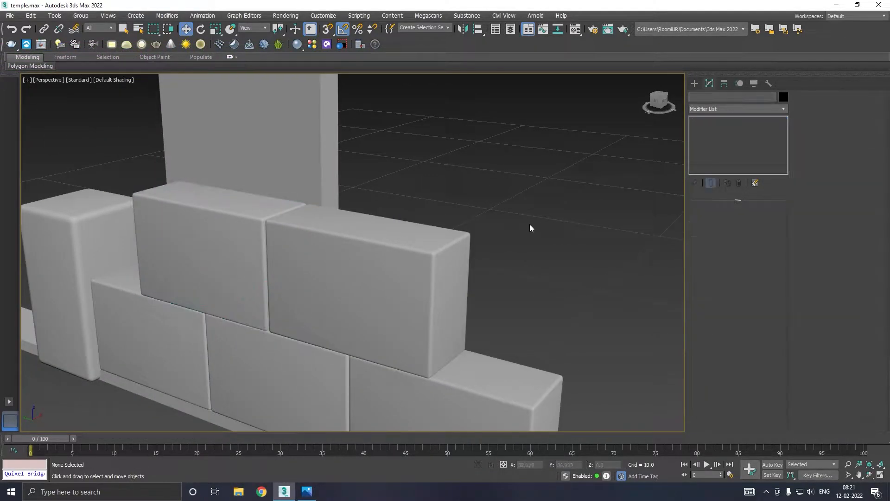
{"action": "scroll", "coordinate": [530, 225], "scroll_direction": "down", "scroll_amount": 4}
{"action": "scroll", "coordinate": [529, 227], "scroll_direction": "down", "scroll_amount": 3}
Copy the upper block nearest the middle pillar about 5.1 units along Y, extending the row into the pillar
{"action": "left_click", "coordinate": [514, 237]}
{"action": "scroll", "coordinate": [531, 247], "scroll_direction": "up", "scroll_amount": 2}
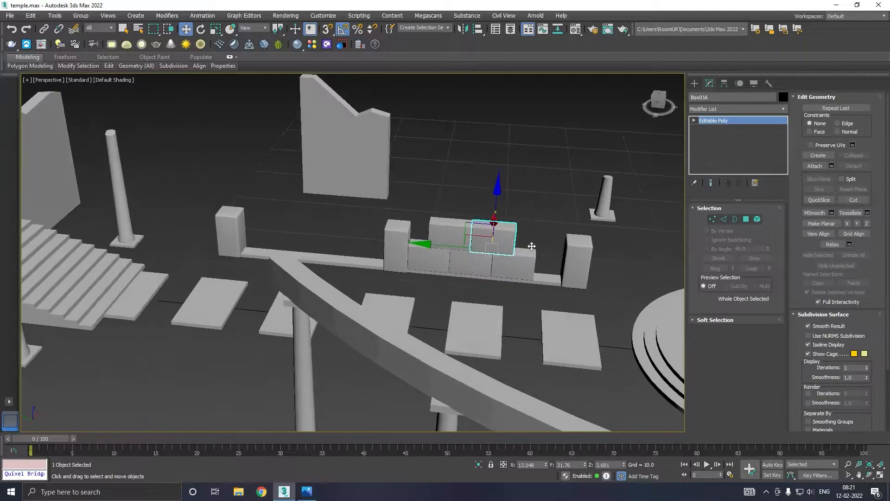
{"action": "scroll", "coordinate": [494, 247], "scroll_direction": "up", "scroll_amount": 5}
{"action": "scroll", "coordinate": [441, 239], "scroll_direction": "down", "scroll_amount": 3}
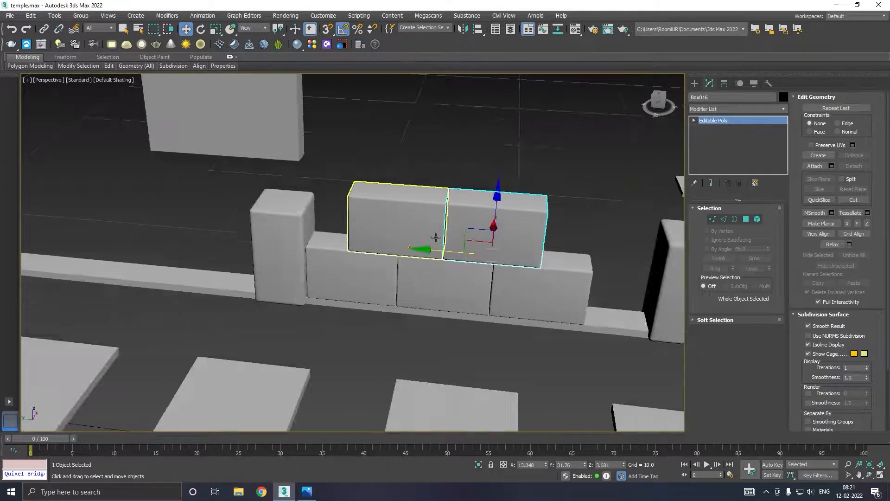
{"action": "middle_click_drag", "start_coordinate": [438, 239], "coordinate": [418, 246], "text": "alt"}
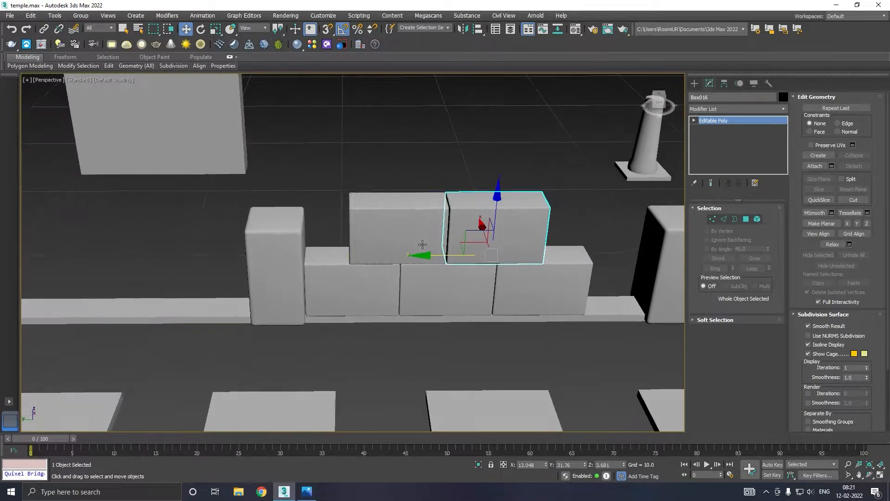
{"action": "left_click", "coordinate": [385, 245]}
{"action": "mouse_move", "coordinate": [352, 256]}
{"action": "left_mouse_down", "text": "shift"}
{"action": "mouse_move", "coordinate": [253, 253]}
{"action": "mouse_move", "coordinate": [261, 250]}
{"action": "left_mouse_up", "text": "shift"}
{"action": "left_click", "coordinate": [439, 286]}
Nudge the two outer upper-row blocks slightly along Y, by about 0.06 and 0.1, to even out the joints
{"action": "left_click", "coordinate": [430, 249]}
{"action": "left_click", "coordinate": [458, 252]}
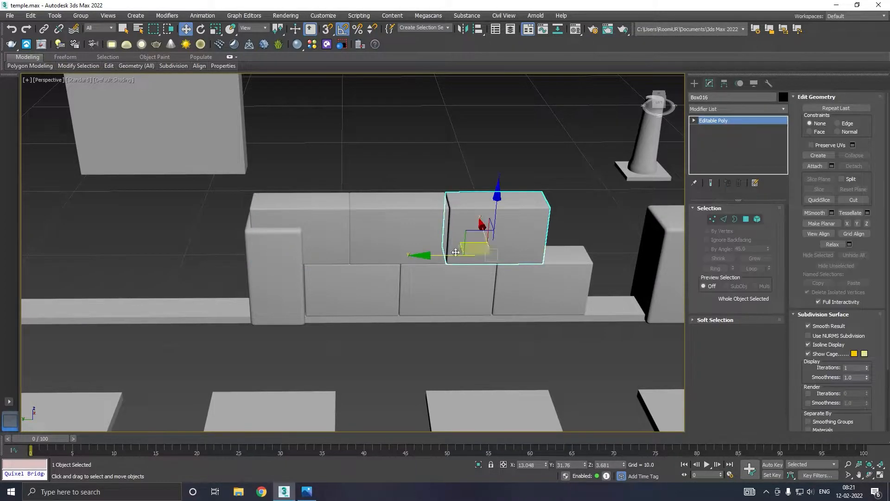
{"action": "left_click_drag", "start_coordinate": [444, 256], "coordinate": [444, 255]}
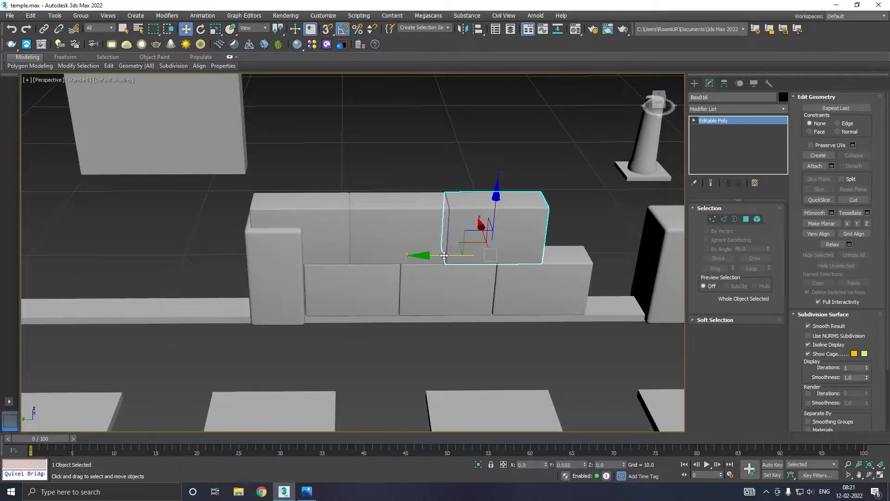
{"action": "left_click", "coordinate": [311, 239]}
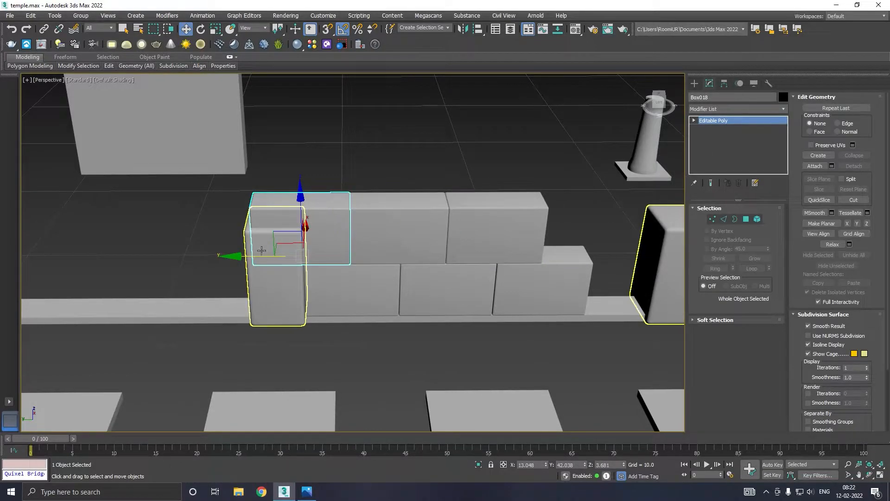
{"action": "left_click_drag", "start_coordinate": [256, 256], "coordinate": [255, 255]}
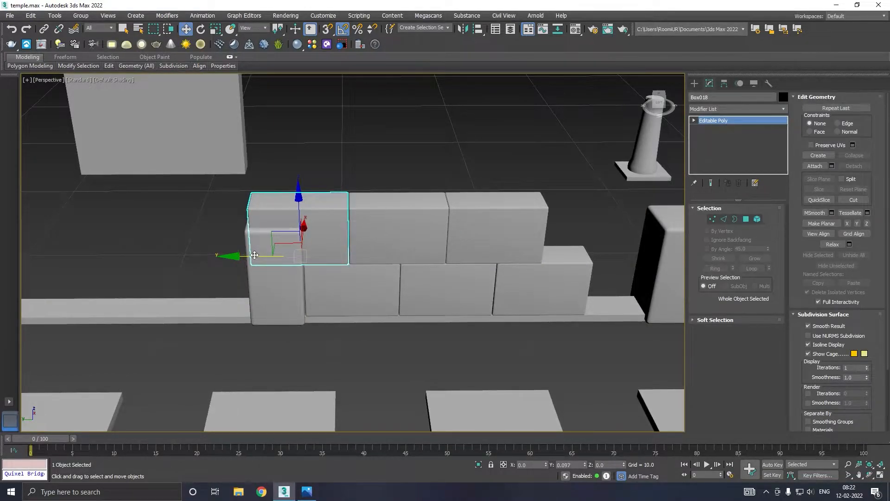
Shorten the upper block overlapping the pillar by moving its pillar-side vertices along Y to the pillar's face
{"action": "left_click", "coordinate": [713, 219]}
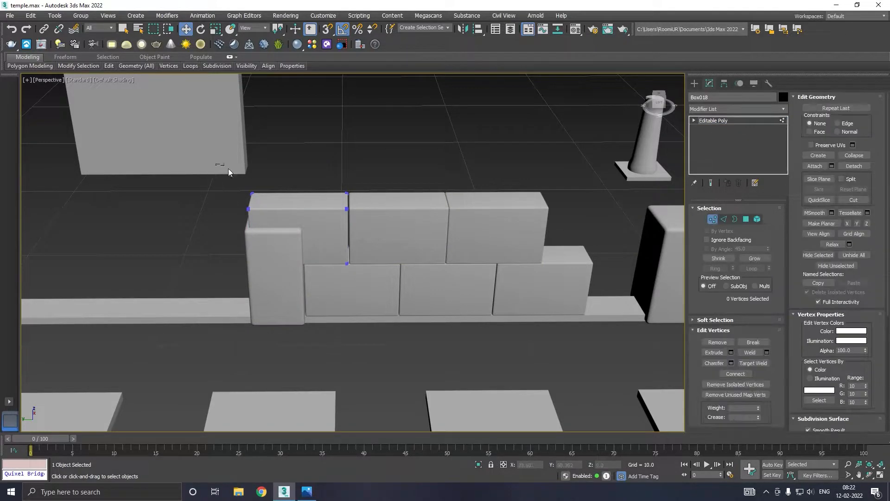
{"action": "left_click_drag", "start_coordinate": [304, 381], "coordinate": [304, 381]}
{"action": "left_click_drag", "start_coordinate": [206, 229], "coordinate": [309, 228]}
{"action": "left_click", "coordinate": [720, 121]}
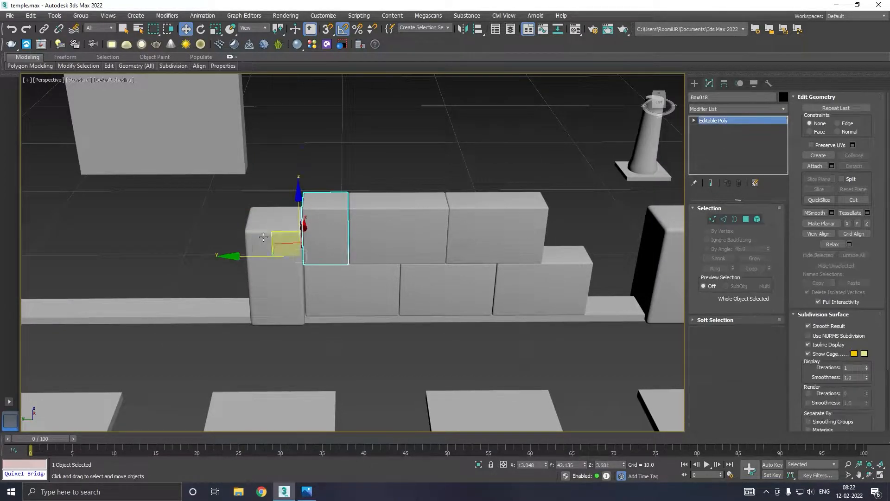
Nudge the shortened block about -0.05 along Y and fine-tune its pillar-side vertices against the pillar
{"action": "left_click_drag", "start_coordinate": [248, 256], "coordinate": [249, 255]}
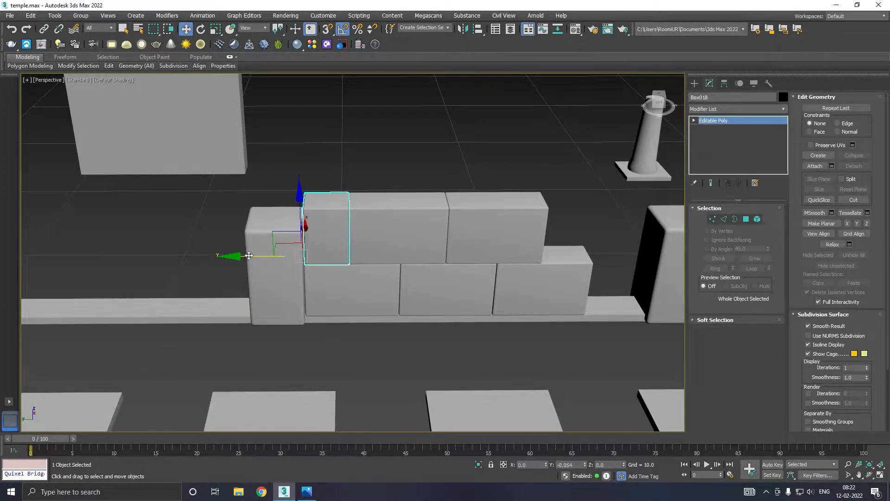
{"action": "left_click", "coordinate": [309, 174]}
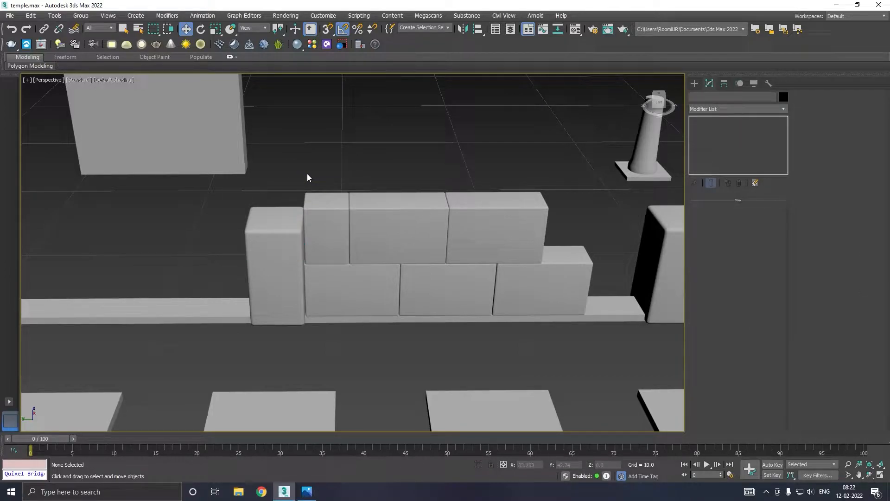
{"action": "left_click", "coordinate": [319, 232]}
{"action": "left_click", "coordinate": [713, 220]}
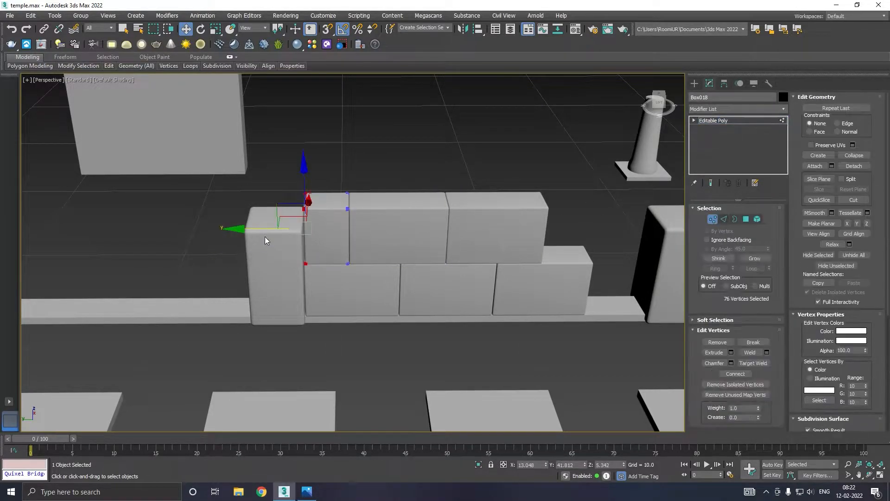
{"action": "left_click_drag", "start_coordinate": [249, 229], "coordinate": [250, 227]}
{"action": "left_click", "coordinate": [718, 121]}
Copy the shortened block to the open end of the upper row and place it at about Y 29.11
{"action": "mouse_move", "coordinate": [260, 255]}
{"action": "left_mouse_down", "text": "shift"}
{"action": "mouse_move", "coordinate": [492, 250]}
{"action": "mouse_move", "coordinate": [483, 248]}
{"action": "left_mouse_up", "text": "shift"}
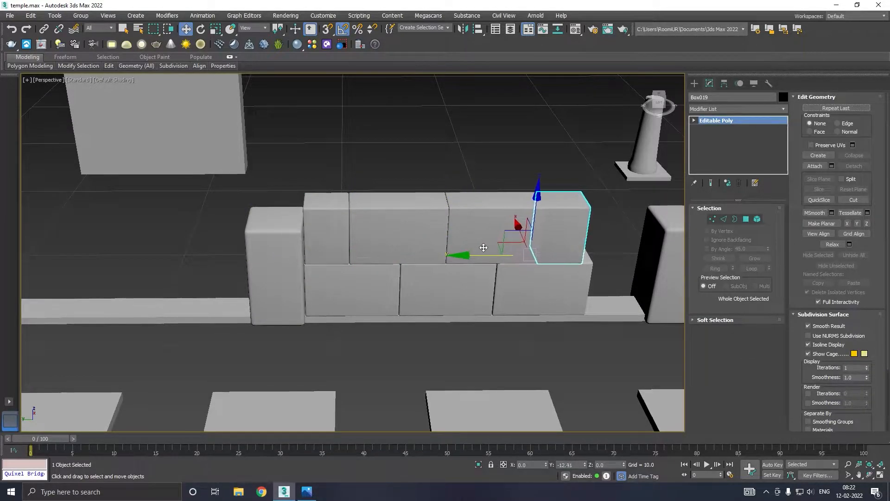
{"action": "left_click", "coordinate": [452, 285]}
{"action": "middle_click_drag", "start_coordinate": [452, 285], "coordinate": [462, 272], "text": "alt"}
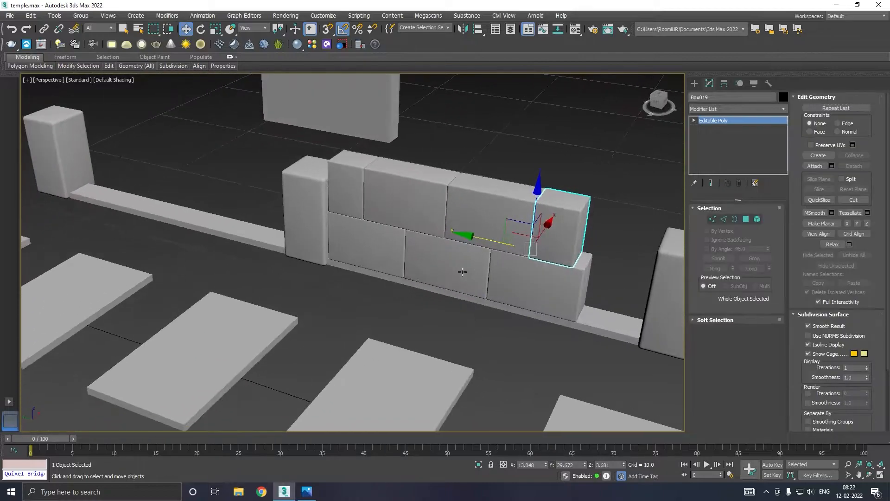
{"action": "scroll", "coordinate": [563, 220], "scroll_direction": "up", "scroll_amount": 2}
{"action": "left_click_drag", "start_coordinate": [472, 252], "coordinate": [480, 247]}
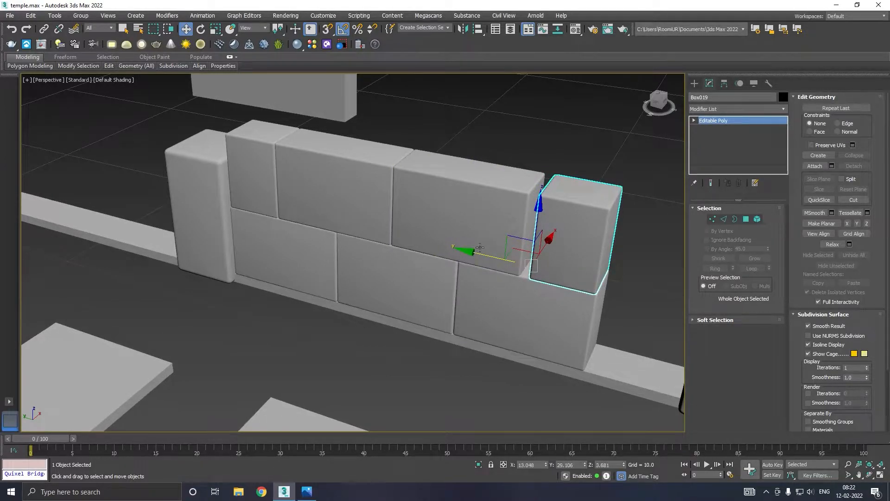
Move the inner-end vertices of the copied end block along Y to close the gap with its neighbour
{"action": "left_click", "coordinate": [713, 220]}
{"action": "left_click_drag", "start_coordinate": [508, 220], "coordinate": [497, 216]}
{"action": "scroll", "coordinate": [507, 228], "scroll_direction": "down", "scroll_amount": 4}
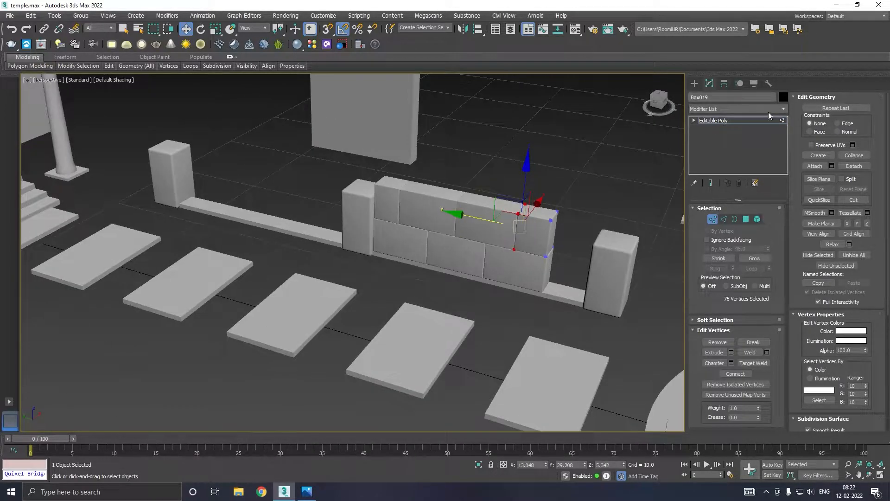
{"action": "left_click", "coordinate": [730, 121]}
Select all seven wall blocks and copy them along Y onto the empty base slab beyond the middle pillar
{"action": "middle_click_drag", "start_coordinate": [529, 176], "coordinate": [508, 180], "text": "alt"}
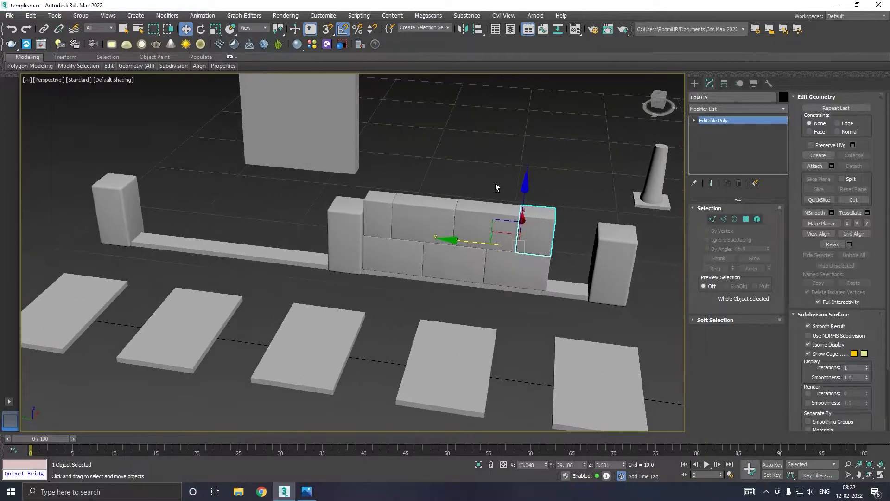
{"action": "left_click_drag", "start_coordinate": [542, 256], "coordinate": [543, 256]}
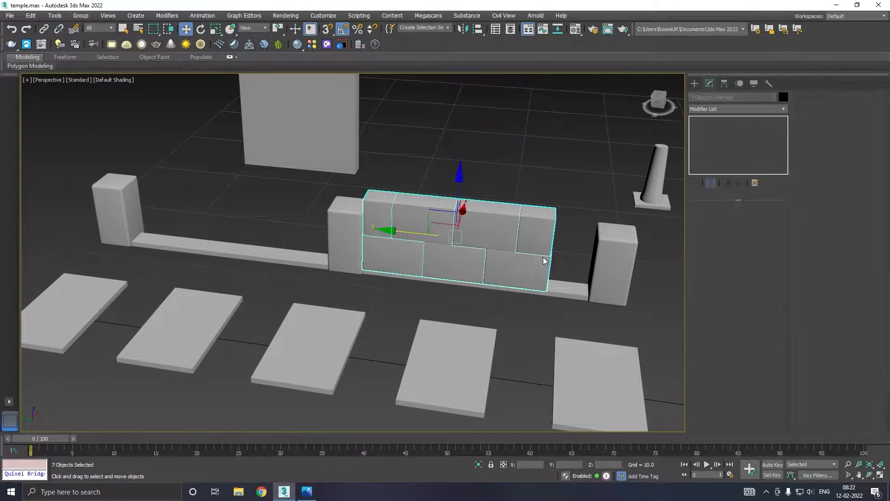
{"action": "left_click_drag", "start_coordinate": [417, 236], "coordinate": [197, 223], "text": "shift"}
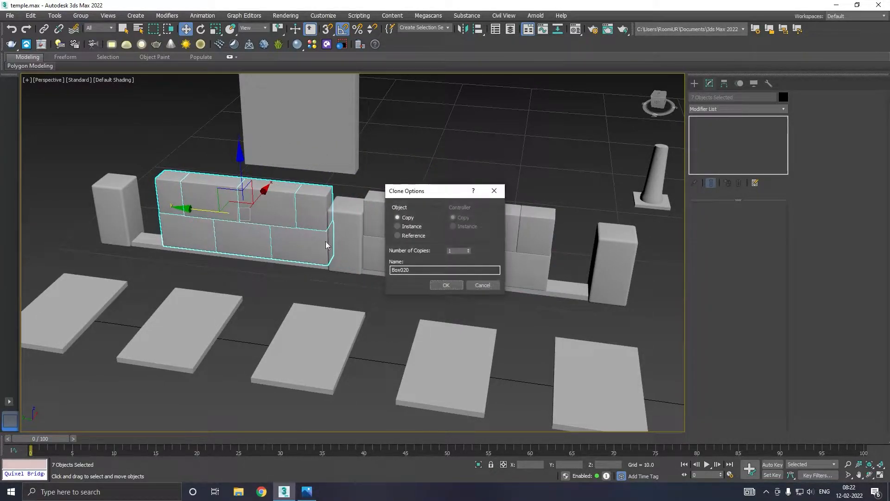
{"action": "left_click", "coordinate": [441, 285]}
Delete the two upper-row blocks nearest the end pillar from the copied wall section
{"action": "middle_click_drag", "start_coordinate": [389, 253], "coordinate": [479, 283], "text": "alt"}
{"action": "scroll", "coordinate": [289, 243], "scroll_direction": "up", "scroll_amount": 4}
{"action": "scroll", "coordinate": [302, 239], "scroll_direction": "down", "scroll_amount": 2}
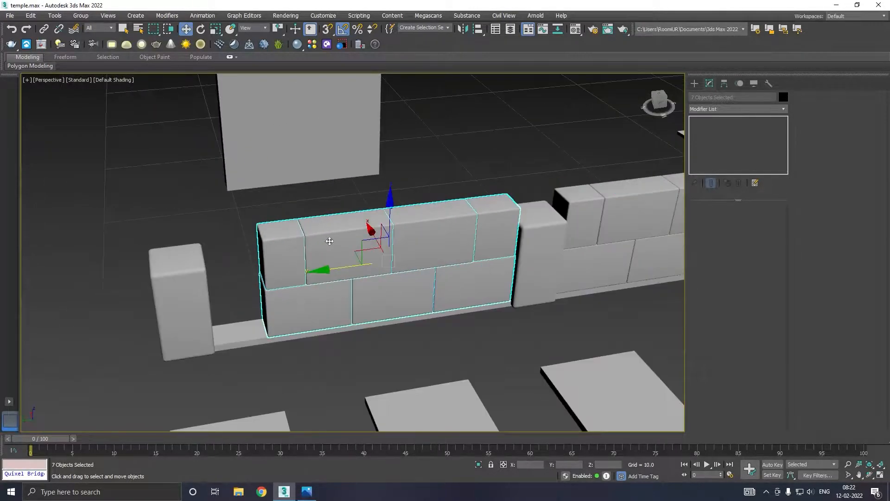
{"action": "left_click", "coordinate": [491, 241]}
{"action": "left_click", "coordinate": [283, 253]}
{"action": "key", "text": "Delete"}
{"action": "left_click", "coordinate": [331, 271]}
{"action": "key", "text": "Delete"}
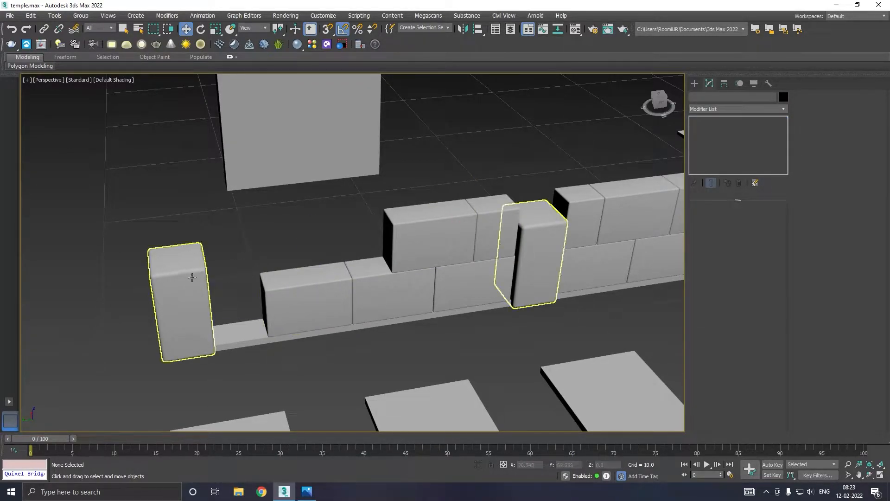
{"action": "left_click", "coordinate": [242, 337]}
{"action": "left_click", "coordinate": [200, 338]}
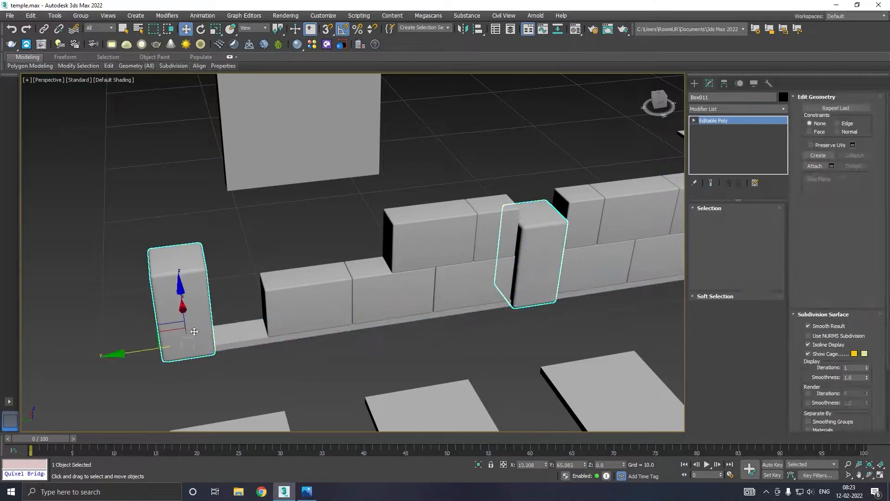
{"action": "left_click_drag", "start_coordinate": [127, 351], "coordinate": [159, 346]}
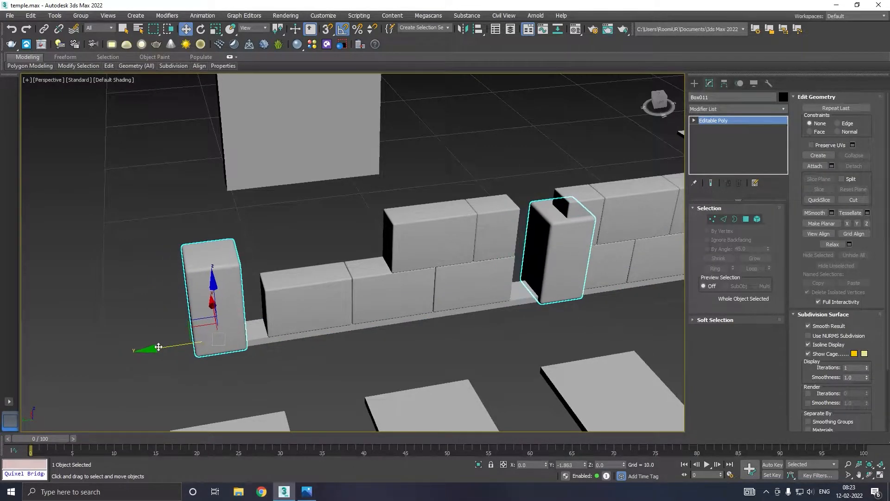
{"action": "left_click", "coordinate": [11, 28]}
Move only the end pillar's element along Y to about 61.94 so it meets the copied wall section
{"action": "left_click", "coordinate": [757, 219]}
{"action": "left_click", "coordinate": [189, 302]}
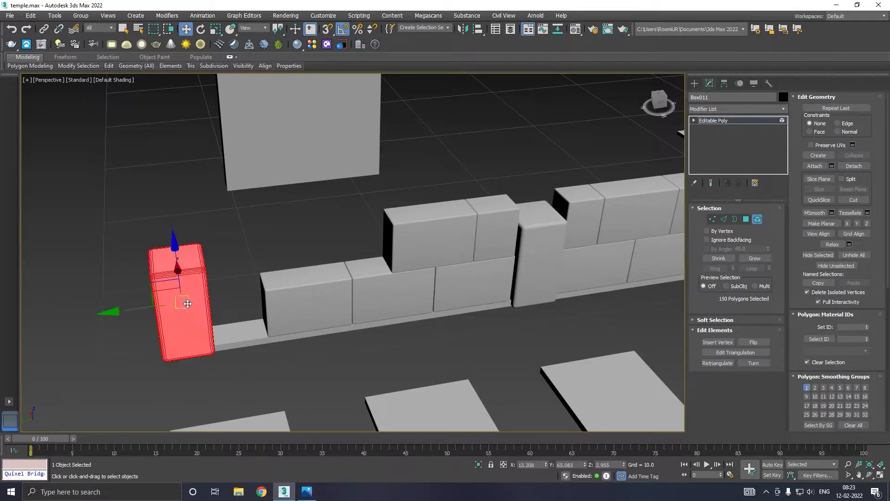
{"action": "left_click_drag", "start_coordinate": [119, 308], "coordinate": [174, 302]}
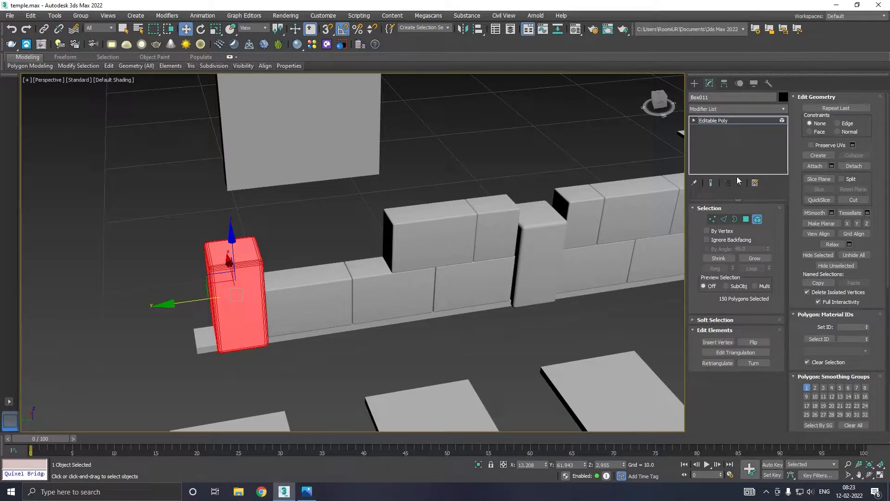
{"action": "left_click", "coordinate": [718, 122]}
Shorten the base slab by moving its four end vertices along Y to about 63.4, inside the end pillar
{"action": "left_click", "coordinate": [207, 342]}
{"action": "right_click", "coordinate": [710, 148]}
{"action": "left_click", "coordinate": [736, 219]}
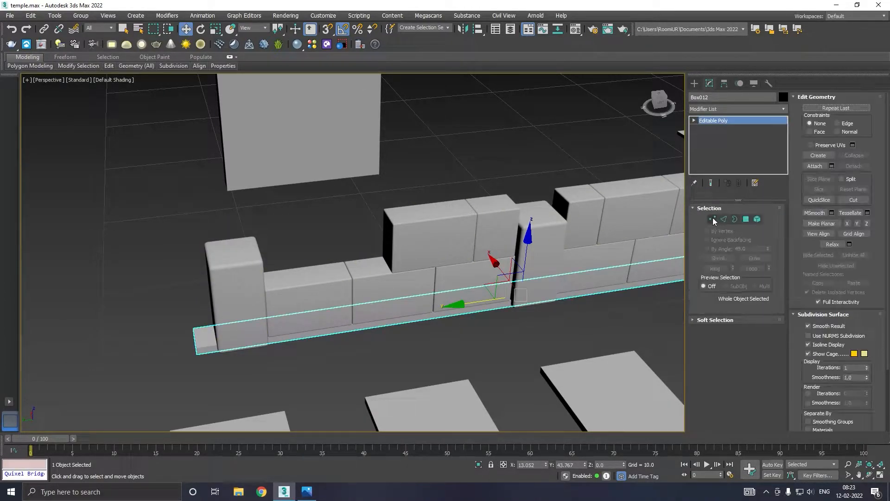
{"action": "left_click", "coordinate": [713, 219]}
{"action": "left_click_drag", "start_coordinate": [254, 386], "coordinate": [245, 367]}
{"action": "left_click_drag", "start_coordinate": [149, 349], "coordinate": [171, 346]}
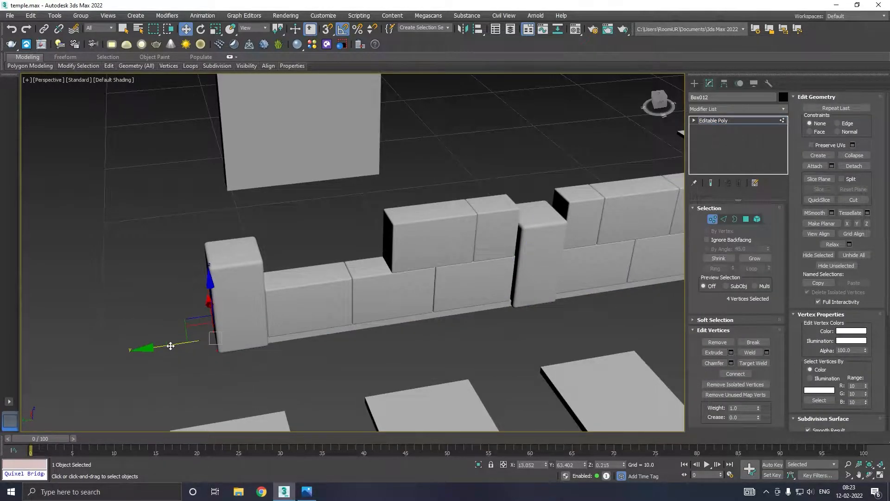
{"action": "scroll", "coordinate": [224, 353], "scroll_direction": "down", "scroll_amount": 5}
{"action": "middle_click_drag", "start_coordinate": [224, 353], "coordinate": [298, 351], "text": "alt"}
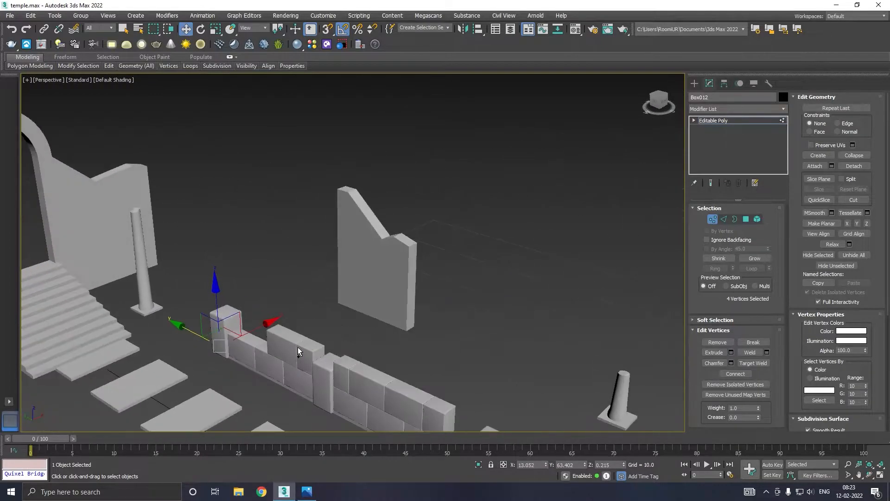
{"action": "left_click", "coordinate": [718, 121]}
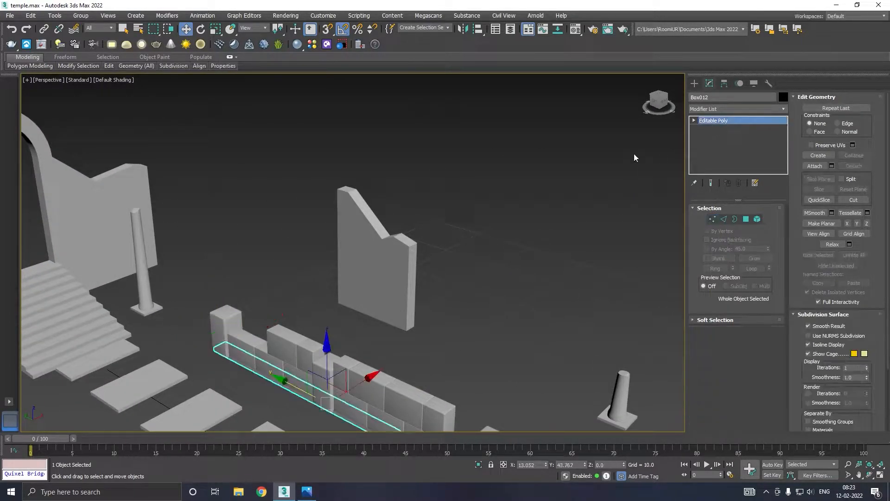
Delete the two remaining upper-row blocks from the copied wall section between the middle pillar and the end pillar nearest the staircase
{"action": "left_click", "coordinate": [283, 350]}
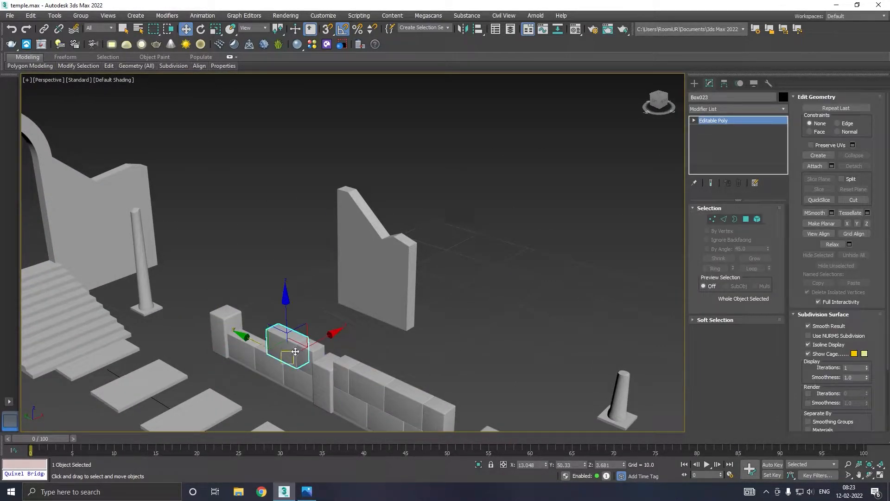
{"action": "left_click", "coordinate": [303, 353], "text": "alt"}
{"action": "left_click", "coordinate": [291, 348]}
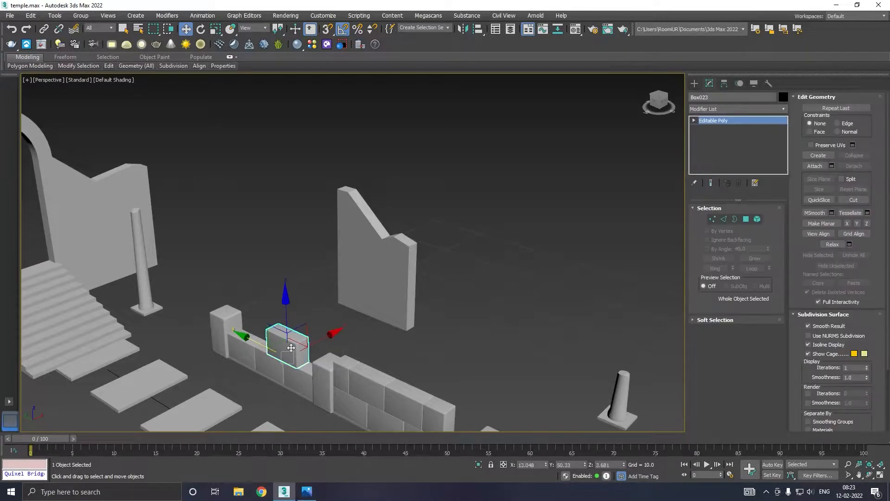
{"action": "left_click", "coordinate": [290, 348], "text": "alt"}
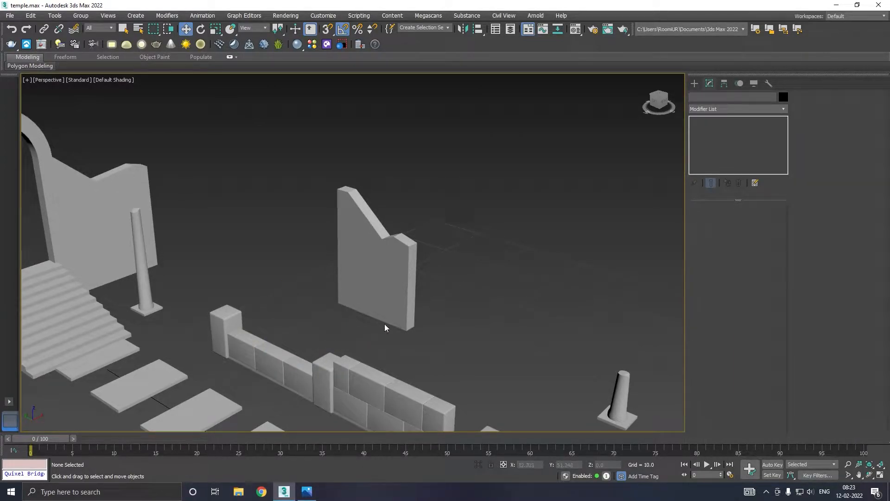
Move only the pillar element nearest the fountain along Y to about 25.09 so it meets the adjacent wall blocks
{"action": "scroll", "coordinate": [385, 324], "scroll_direction": "down", "scroll_amount": 3}
{"action": "left_click", "coordinate": [400, 364]}
{"action": "middle_click_drag", "start_coordinate": [400, 364], "coordinate": [287, 410], "text": "alt"}
{"action": "scroll", "coordinate": [366, 399], "scroll_direction": "up", "scroll_amount": 2}
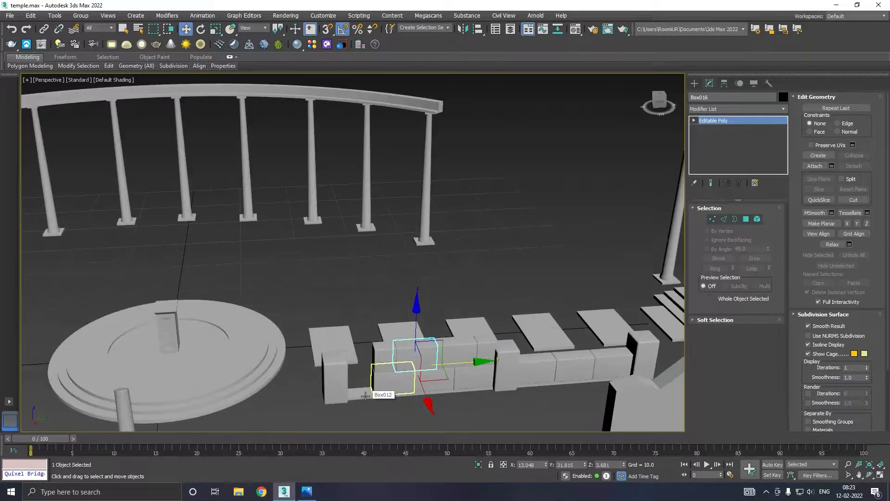
{"action": "scroll", "coordinate": [314, 385], "scroll_direction": "up", "scroll_amount": 3}
{"action": "left_click", "coordinate": [314, 385]}
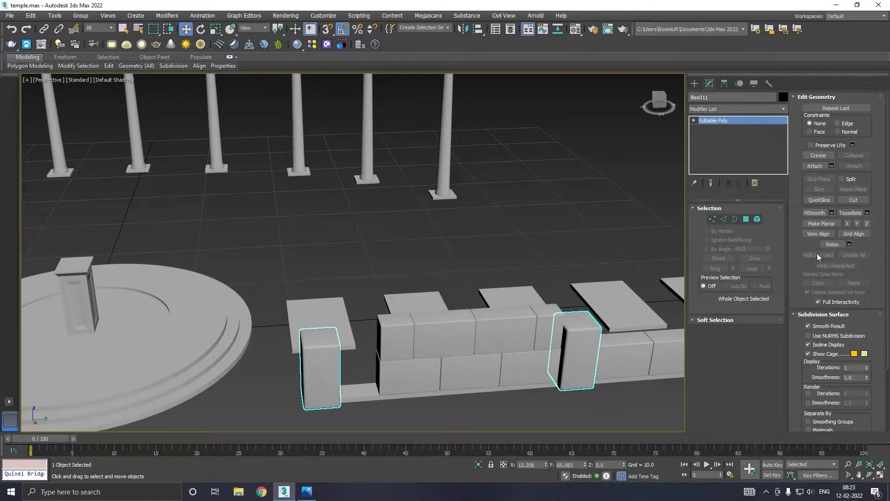
{"action": "left_click", "coordinate": [757, 219]}
{"action": "left_click", "coordinate": [327, 367]}
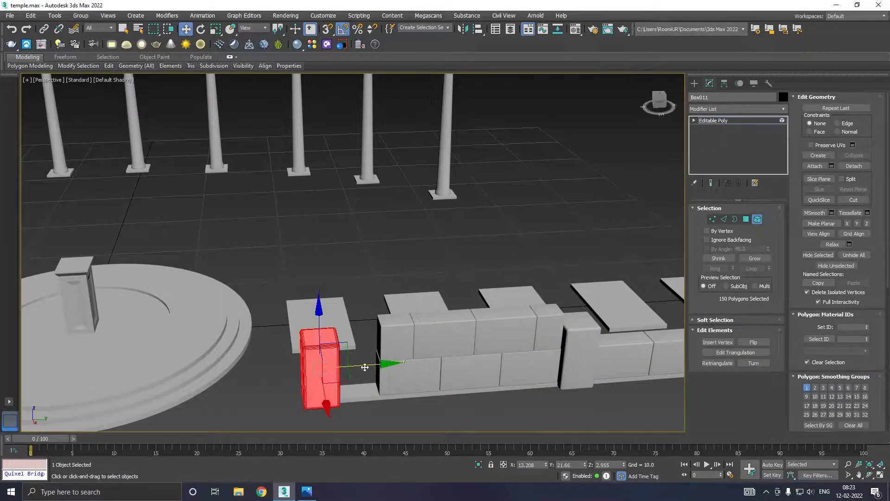
{"action": "left_click_drag", "start_coordinate": [380, 365], "coordinate": [423, 358]}
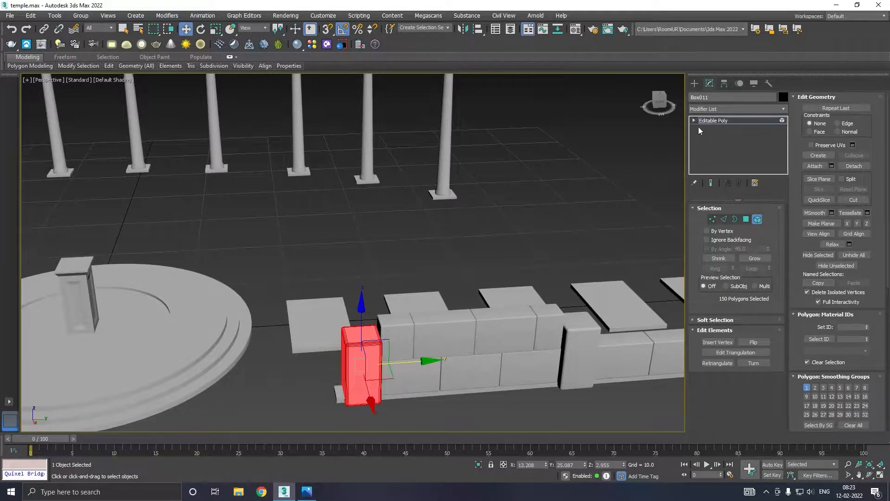
Shorten the base slab's fountain end by moving its four end vertices along Y to about 23.64, inside the pillar
{"action": "left_click", "coordinate": [700, 121]}
{"action": "left_click", "coordinate": [336, 391]}
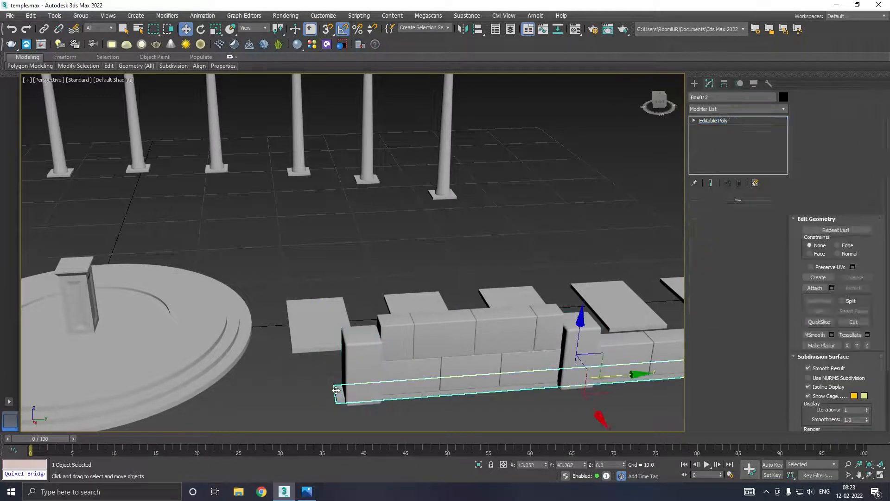
{"action": "left_click", "coordinate": [713, 219]}
{"action": "left_click_drag", "start_coordinate": [297, 309], "coordinate": [358, 448]}
{"action": "left_click_drag", "start_coordinate": [392, 392], "coordinate": [392, 387]}
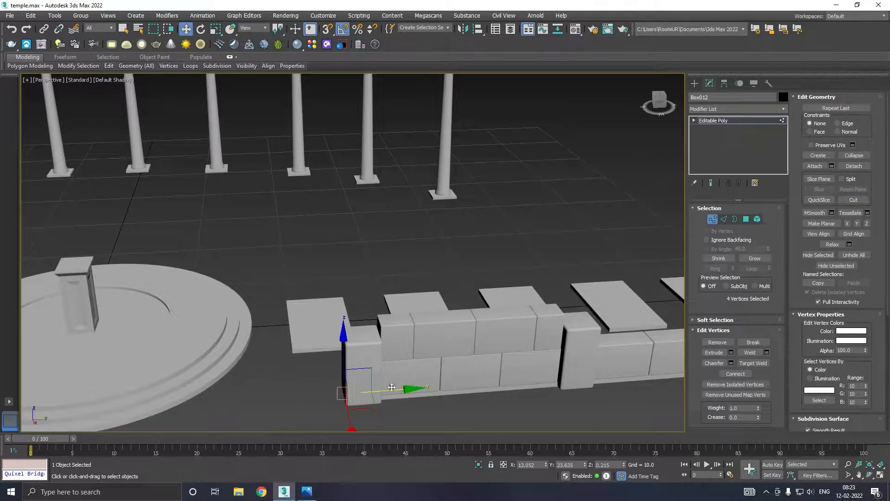
{"action": "left_click", "coordinate": [749, 119]}
Set the perspective viewport to display edged faces on the shaded models
{"action": "scroll", "coordinate": [419, 351], "scroll_direction": "down", "scroll_amount": 3}
{"action": "middle_click_drag", "start_coordinate": [418, 351], "coordinate": [469, 360], "text": "alt"}
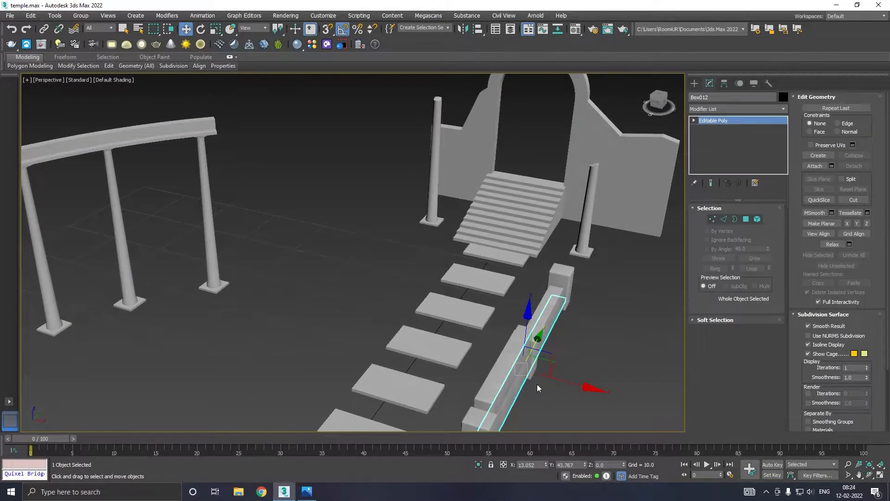
{"action": "middle_click_drag", "start_coordinate": [537, 384], "coordinate": [514, 373], "text": "alt"}
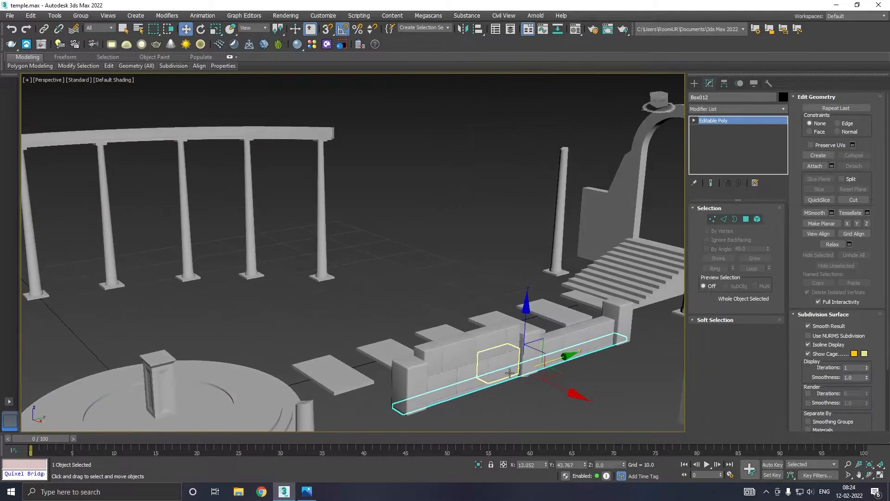
{"action": "left_click", "coordinate": [116, 80]}
{"action": "left_click", "coordinate": [147, 187]}
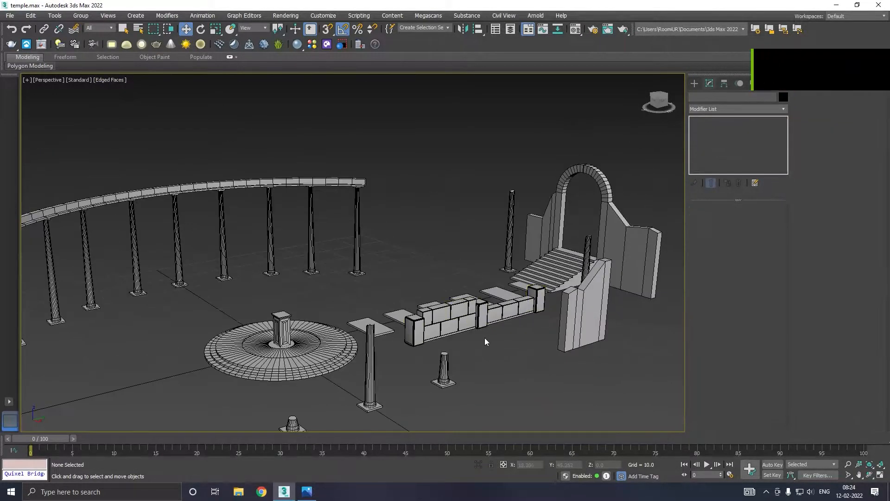
Copy the three lower-row blocks between the fountain-end pillar and middle pillar along X to the open ground across the stone path
{"action": "scroll", "coordinate": [485, 338], "scroll_direction": "up", "scroll_amount": 5}
{"action": "left_click", "coordinate": [430, 326]}
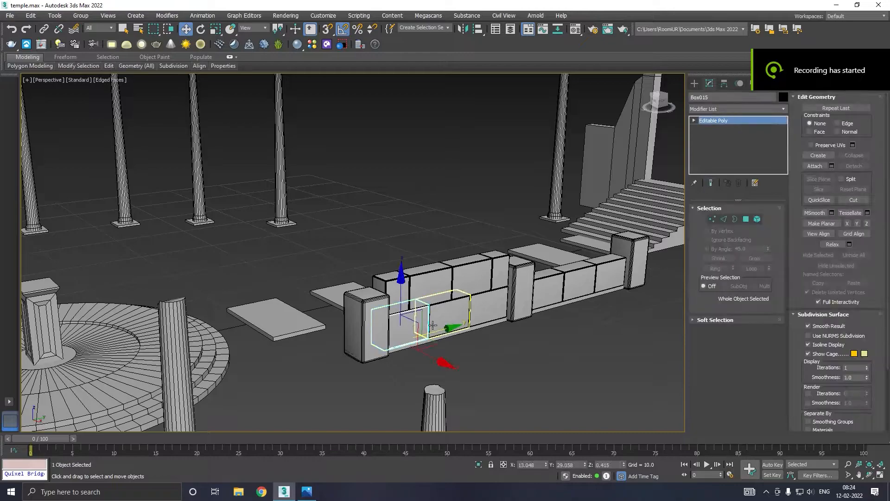
{"action": "left_click", "coordinate": [450, 322], "text": "ctrl"}
{"action": "left_click", "coordinate": [492, 312], "text": "ctrl"}
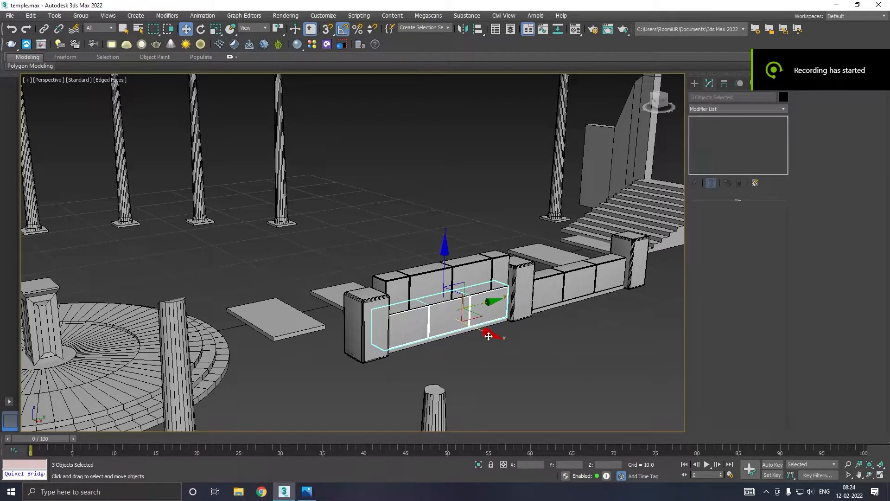
{"action": "left_click_drag", "start_coordinate": [489, 335], "coordinate": [294, 249], "text": "shift"}
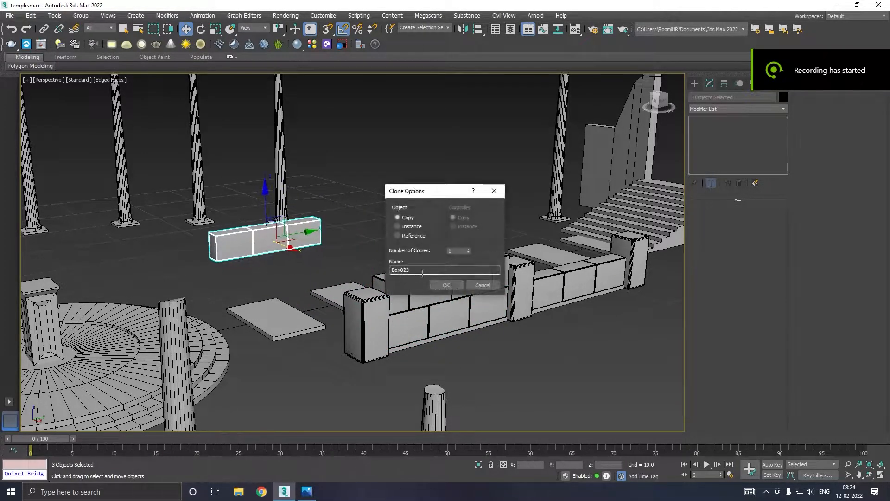
{"action": "left_click", "coordinate": [446, 285]}
Lower the three copied blocks in the front view until their bases rest on the ground line
{"action": "key", "text": "f"}
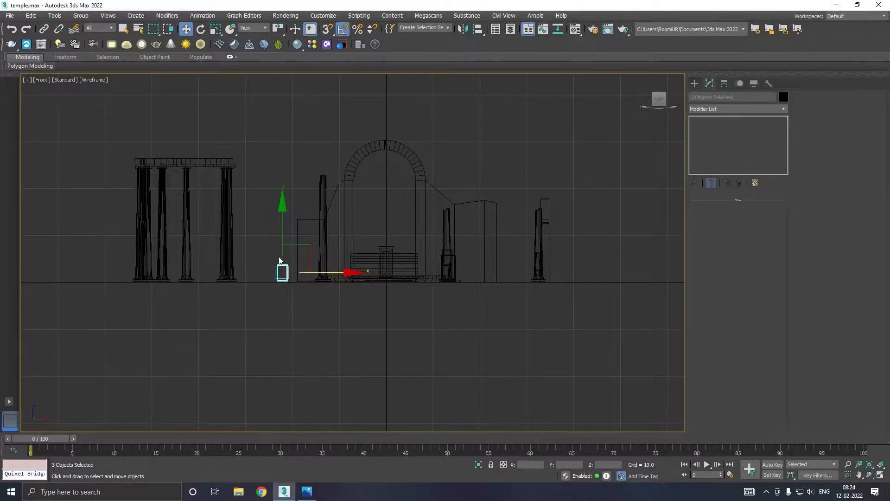
{"action": "scroll", "coordinate": [285, 275], "scroll_direction": "up", "scroll_amount": 3}
{"action": "left_click_drag", "start_coordinate": [292, 251], "coordinate": [293, 255]}
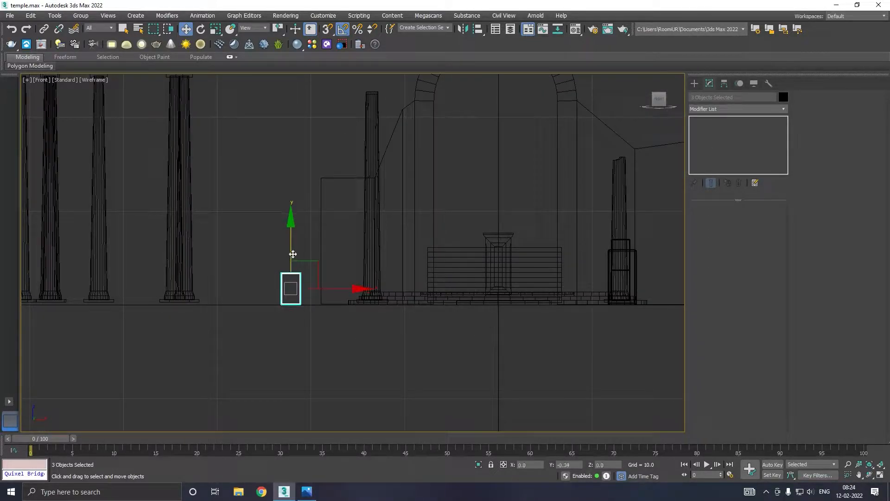
{"action": "key", "text": "p"}
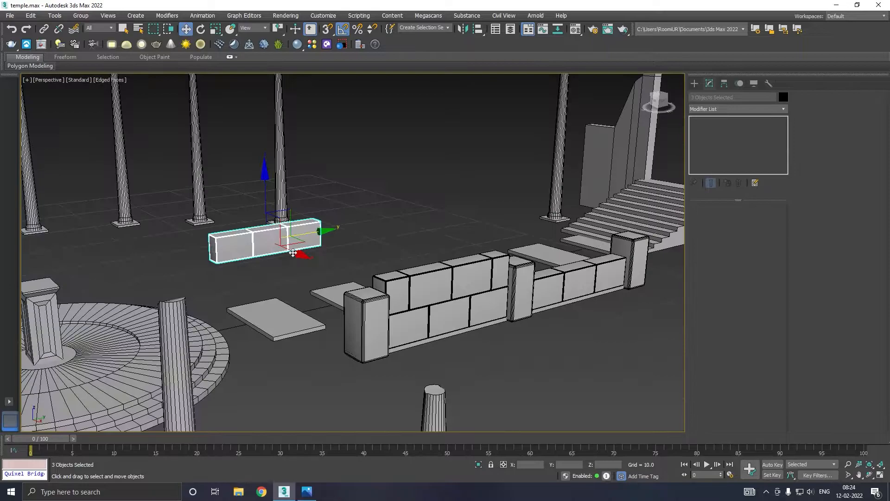
{"action": "key", "text": "f"}
{"action": "scroll", "coordinate": [292, 296], "scroll_direction": "up", "scroll_amount": 4}
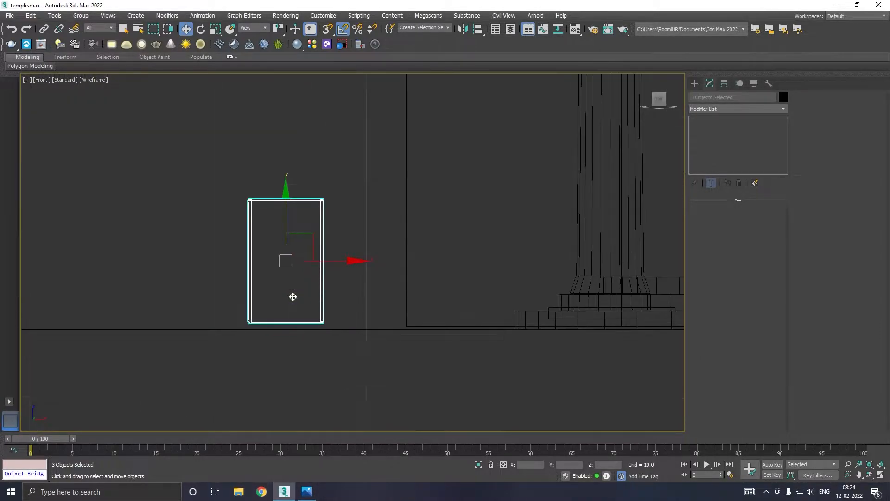
{"action": "left_click_drag", "start_coordinate": [286, 220], "coordinate": [288, 226]}
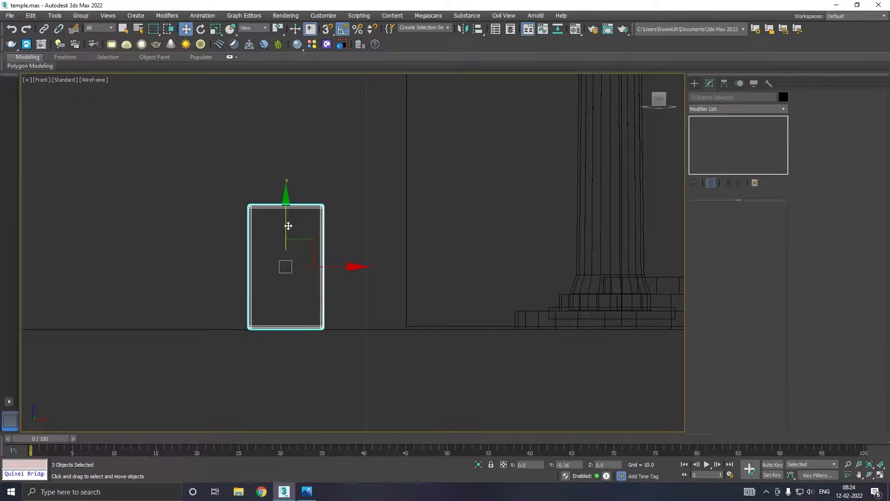
{"action": "key", "text": "p"}
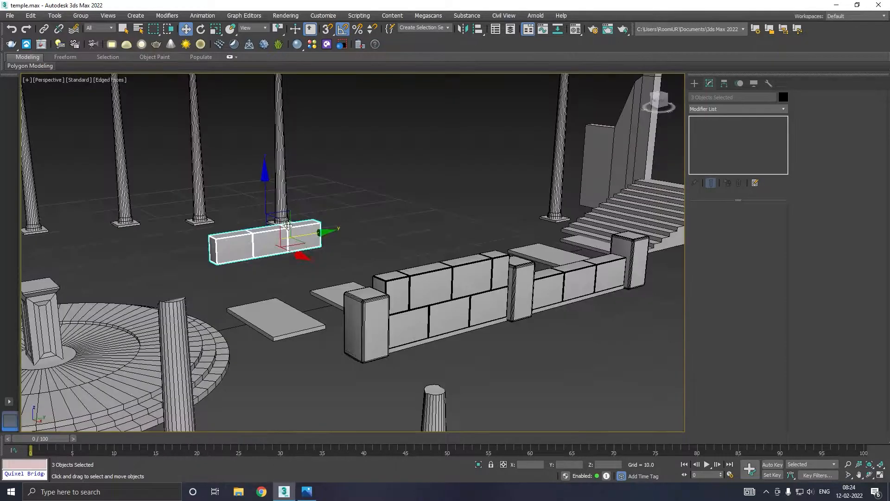
Copy the three grounded blocks along Y and slide the copies against the originals to form one row of six
{"action": "scroll", "coordinate": [250, 232], "scroll_direction": "up", "scroll_amount": 4}
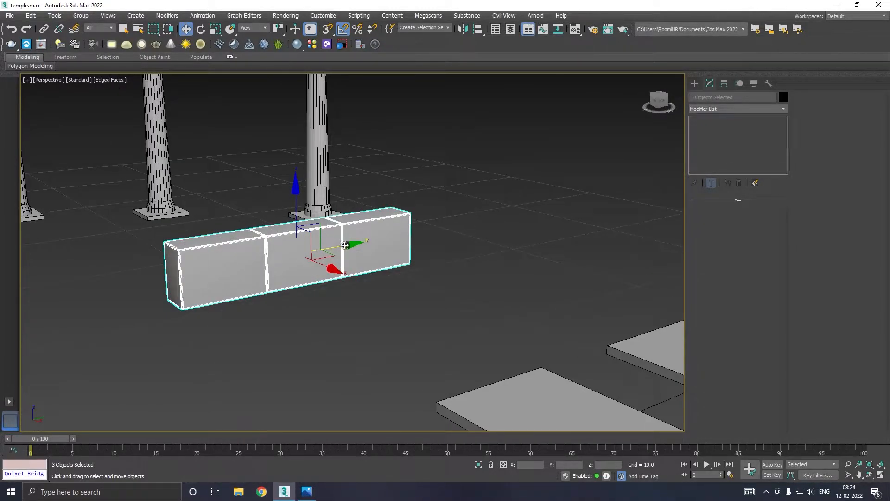
{"action": "scroll", "coordinate": [322, 287], "scroll_direction": "up", "scroll_amount": 3}
{"action": "mouse_move", "coordinate": [305, 288]}
{"action": "left_mouse_down", "text": "shift"}
{"action": "mouse_move", "coordinate": [542, 248]}
{"action": "mouse_move", "coordinate": [593, 230]}
{"action": "mouse_move", "coordinate": [586, 232]}
{"action": "left_mouse_up", "text": "shift"}
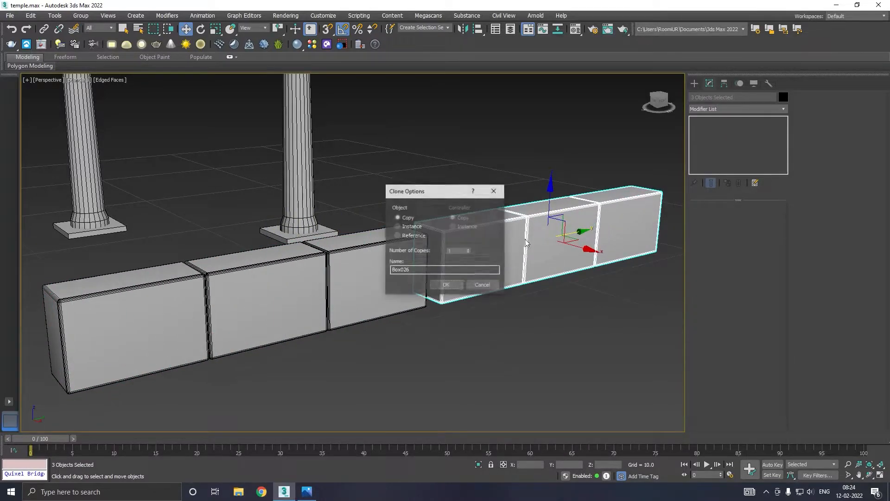
{"action": "left_click", "coordinate": [446, 285]}
{"action": "middle_click_drag", "start_coordinate": [452, 278], "coordinate": [454, 273], "text": "alt"}
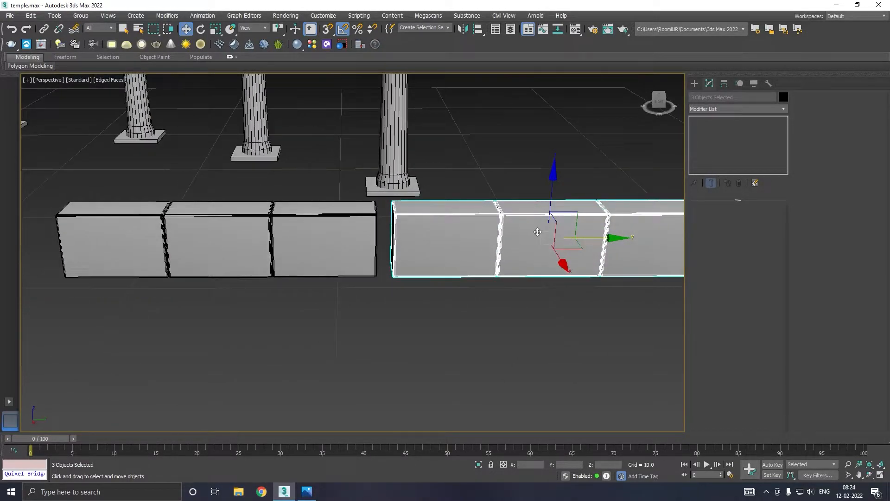
{"action": "scroll", "coordinate": [538, 231], "scroll_direction": "up", "scroll_amount": 2}
{"action": "left_click_drag", "start_coordinate": [600, 242], "coordinate": [576, 241]}
Examine the joint between the original and copied blocks up close and the row's placement within the temple scene
{"action": "scroll", "coordinate": [406, 252], "scroll_direction": "down", "scroll_amount": 2}
{"action": "middle_click_drag", "start_coordinate": [407, 253], "coordinate": [343, 255], "text": "alt"}
{"action": "left_click", "coordinate": [400, 316]}
{"action": "scroll", "coordinate": [368, 249], "scroll_direction": "up", "scroll_amount": 3}
{"action": "scroll", "coordinate": [556, 278], "scroll_direction": "up", "scroll_amount": 4}
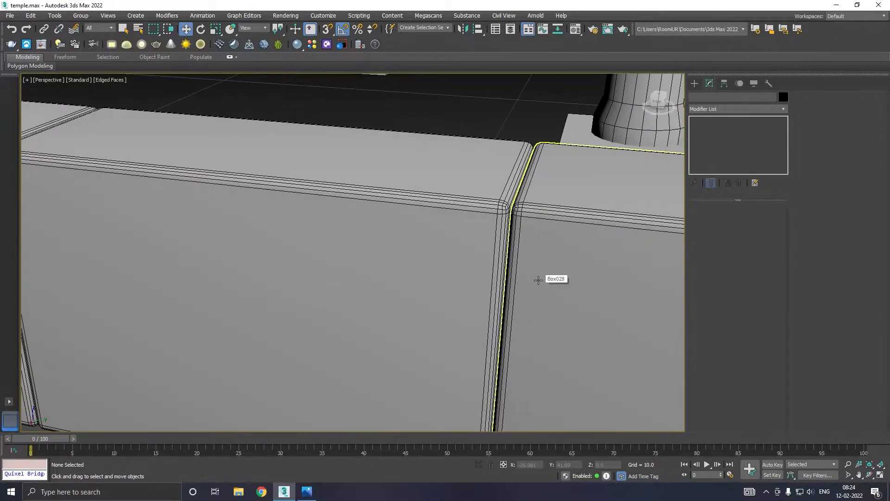
{"action": "left_click", "coordinate": [556, 278]}
{"action": "scroll", "coordinate": [427, 244], "scroll_direction": "down", "scroll_amount": 4}
{"action": "middle_click_drag", "start_coordinate": [431, 245], "coordinate": [519, 243], "text": "alt"}
{"action": "scroll", "coordinate": [448, 244], "scroll_direction": "down", "scroll_amount": 3}
{"action": "scroll", "coordinate": [498, 254], "scroll_direction": "down", "scroll_amount": 4}
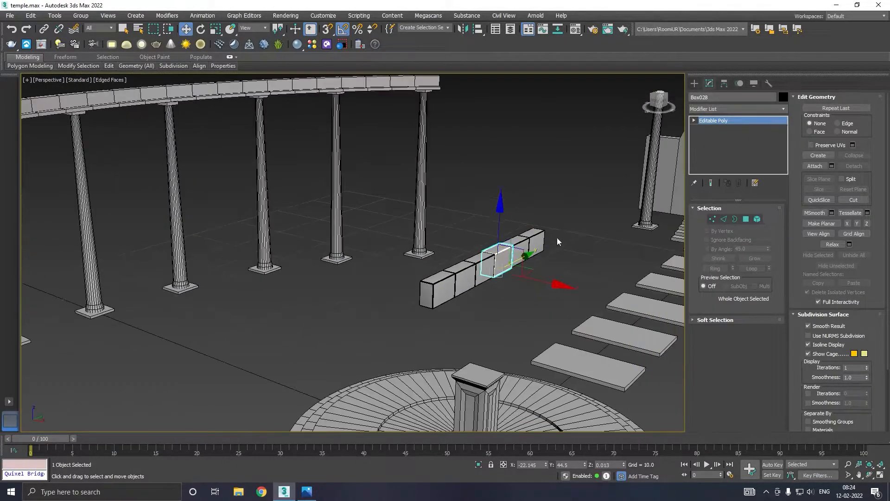
Select all six blocks of the row and move them to the open ground between the curved colonnade and the fountain
{"action": "left_click_drag", "start_coordinate": [451, 292], "coordinate": [451, 292]}
{"action": "scroll", "coordinate": [451, 292], "scroll_direction": "down", "scroll_amount": 8}
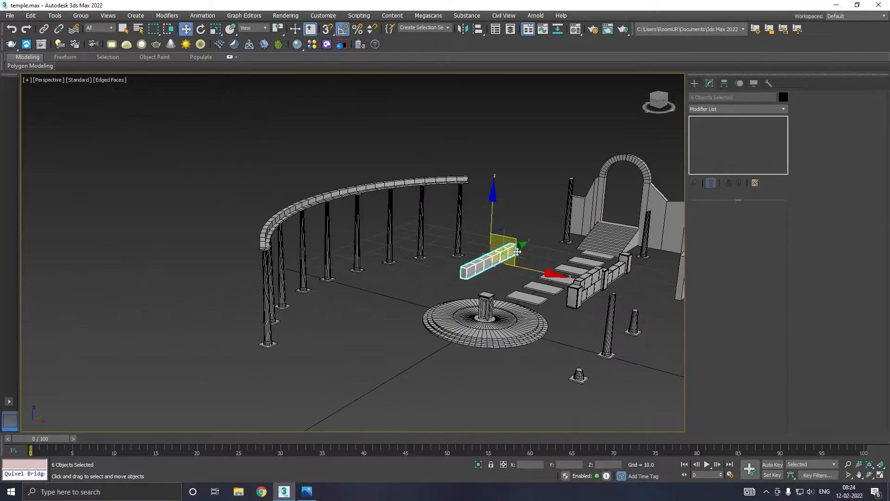
{"action": "mouse_move", "coordinate": [515, 258]}
{"action": "left_mouse_down"}
{"action": "mouse_move", "coordinate": [420, 276]}
{"action": "mouse_move", "coordinate": [468, 258]}
{"action": "mouse_move", "coordinate": [508, 261]}
{"action": "left_mouse_up"}
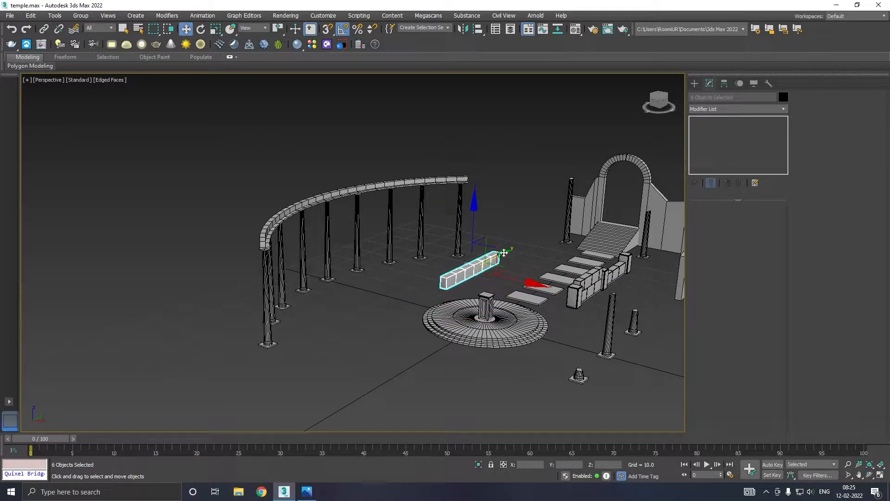
{"action": "left_click_drag", "start_coordinate": [501, 253], "coordinate": [461, 271]}
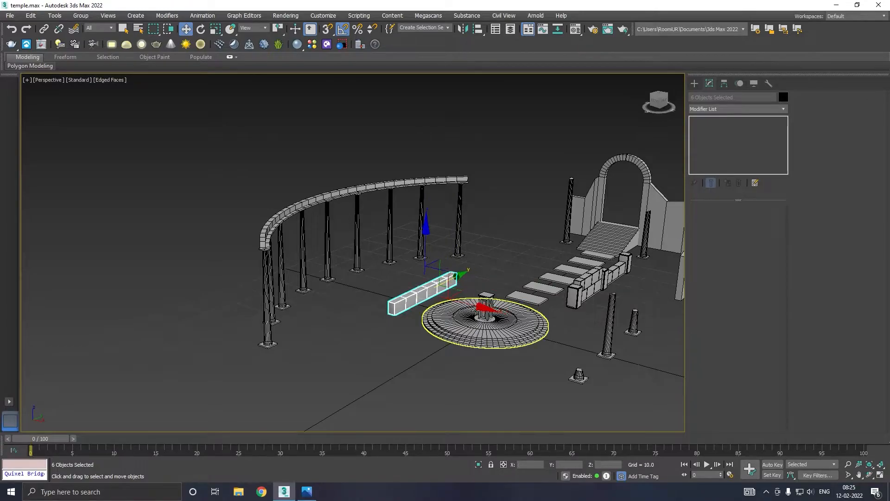
{"action": "mouse_move", "coordinate": [480, 307]}
{"action": "left_mouse_down"}
{"action": "mouse_move", "coordinate": [433, 305]}
{"action": "mouse_move", "coordinate": [479, 308]}
{"action": "left_mouse_up"}
Copy the four middle blocks of the row upward along Z as a second row
{"action": "scroll", "coordinate": [437, 295], "scroll_direction": "up", "scroll_amount": 4}
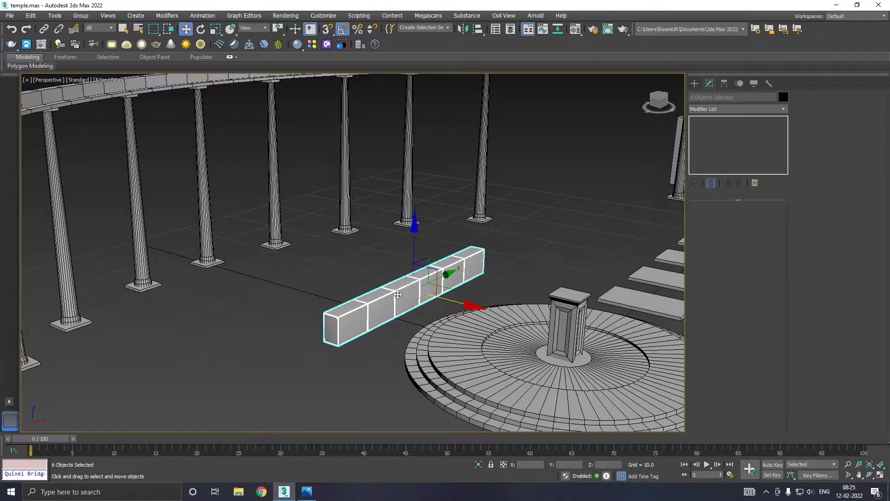
{"action": "scroll", "coordinate": [398, 294], "scroll_direction": "up", "scroll_amount": 4}
{"action": "scroll", "coordinate": [360, 302], "scroll_direction": "down", "scroll_amount": 4}
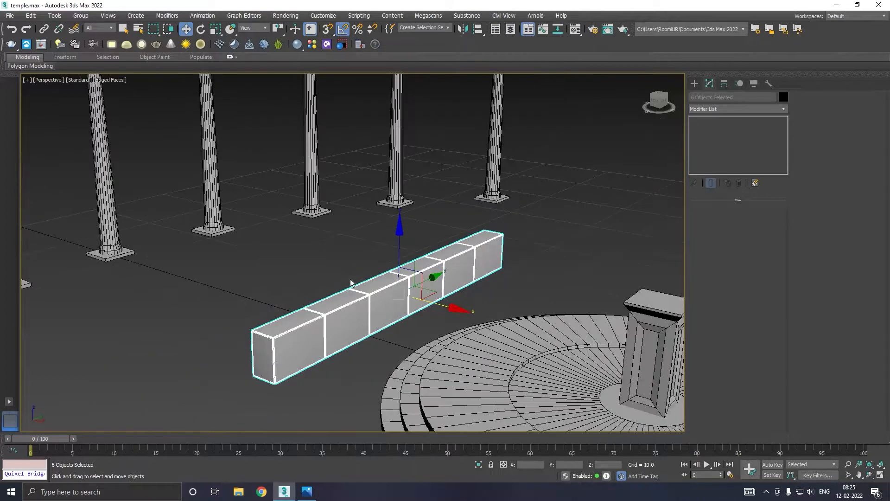
{"action": "left_click_drag", "start_coordinate": [442, 316], "coordinate": [448, 324]}
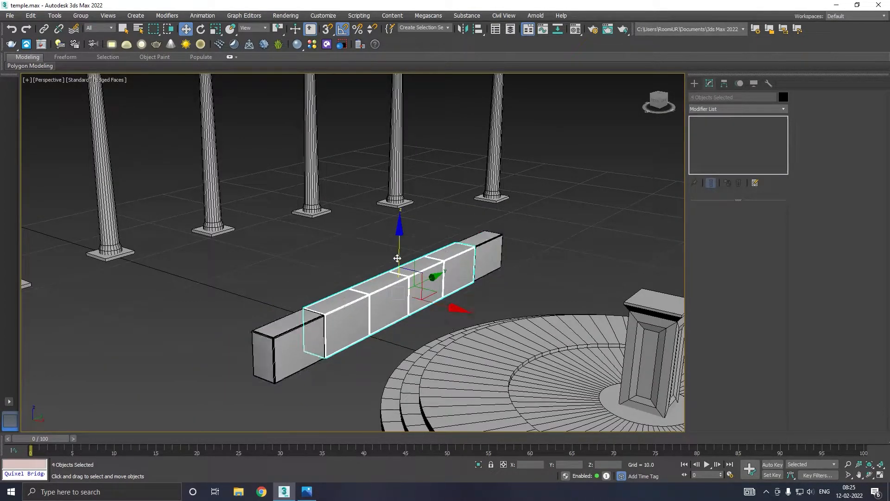
{"action": "left_click_drag", "start_coordinate": [397, 257], "coordinate": [382, 214], "text": "shift"}
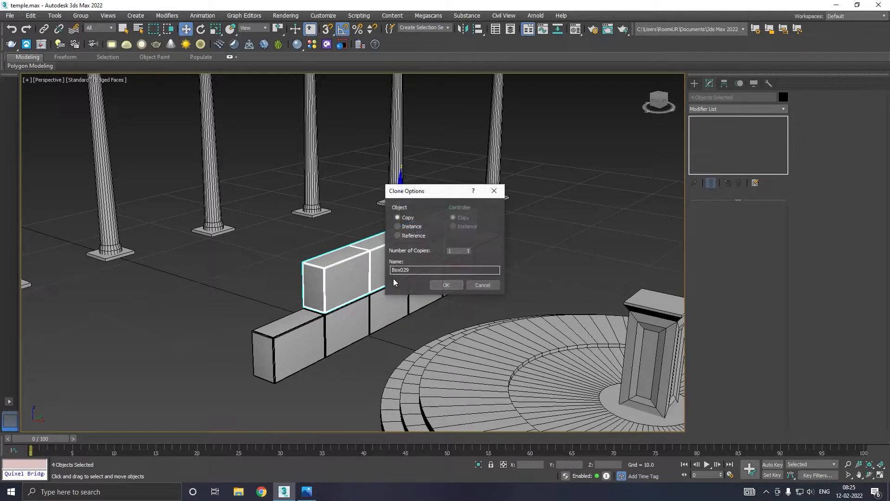
{"action": "left_click", "coordinate": [456, 286]}
Lower the four copied upper blocks about 0.065 along Z so they sit on the lower row
{"action": "middle_click_drag", "start_coordinate": [389, 274], "coordinate": [357, 270], "text": "alt"}
{"action": "scroll", "coordinate": [357, 275], "scroll_direction": "up", "scroll_amount": 5}
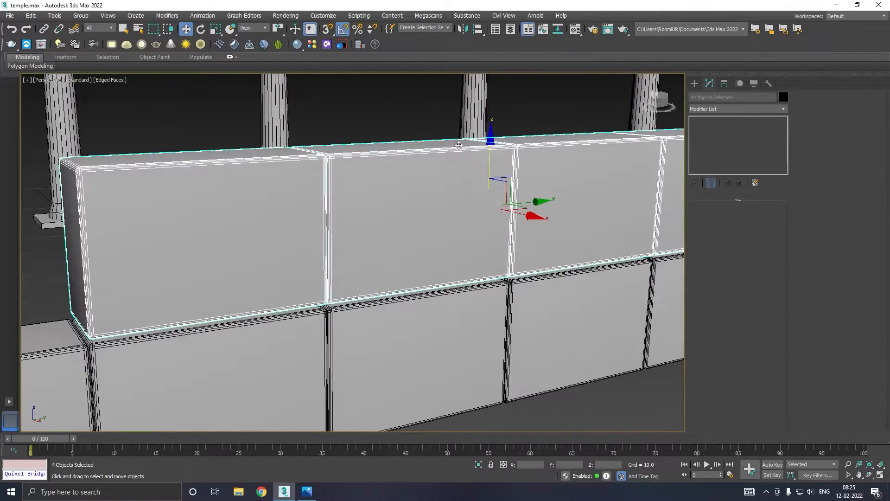
{"action": "left_click_drag", "start_coordinate": [489, 168], "coordinate": [493, 171]}
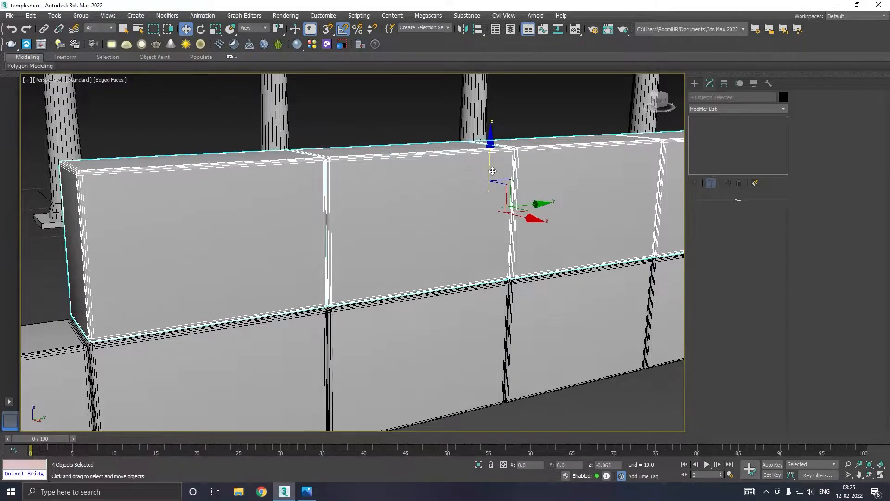
Try to shift the end block of the upper row by about 2.338 along Y, and undo the move
{"action": "scroll", "coordinate": [445, 216], "scroll_direction": "down", "scroll_amount": 5}
{"action": "scroll", "coordinate": [426, 218], "scroll_direction": "up", "scroll_amount": 1}
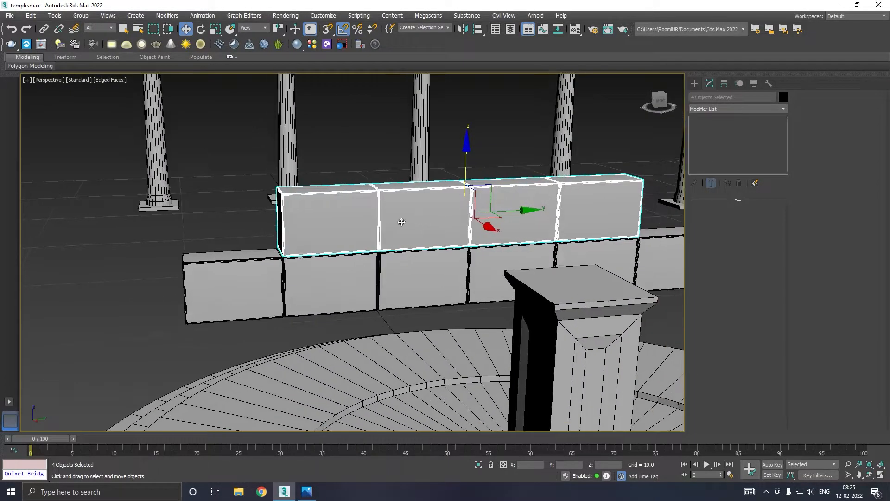
{"action": "left_click", "coordinate": [311, 224]}
{"action": "left_click_drag", "start_coordinate": [391, 246], "coordinate": [346, 246]}
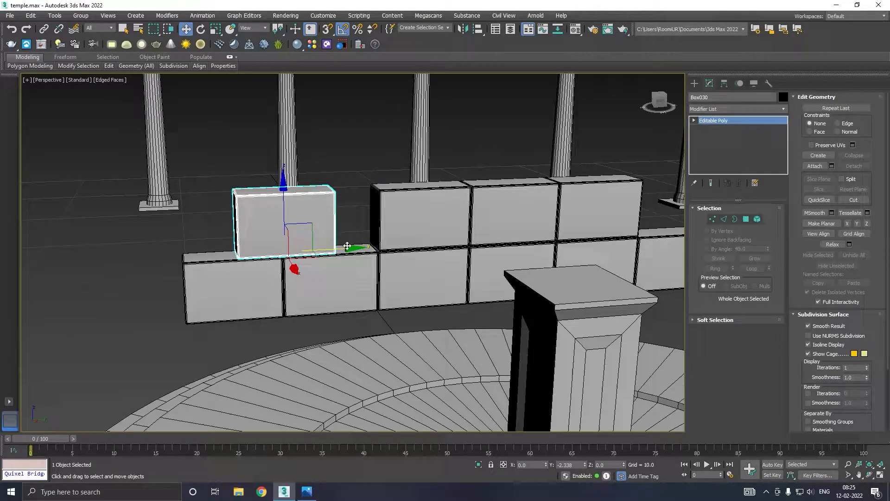
{"action": "left_click", "coordinate": [403, 233]}
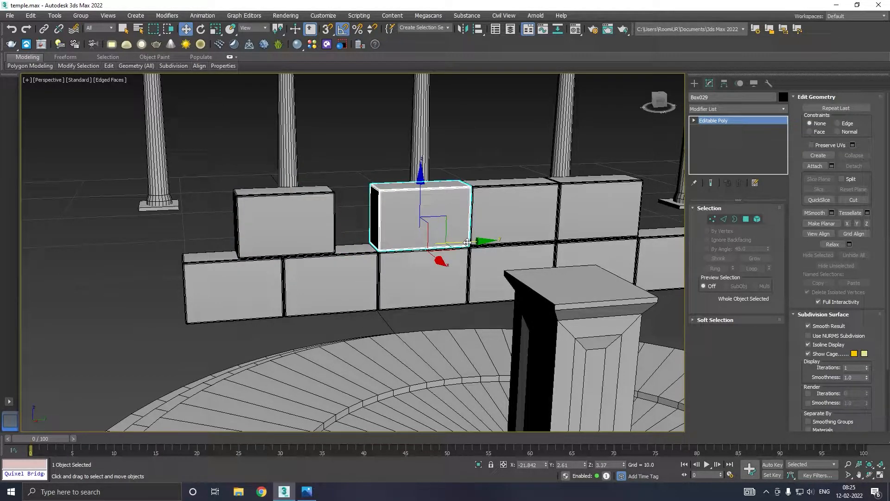
{"action": "left_click", "coordinate": [14, 29]}
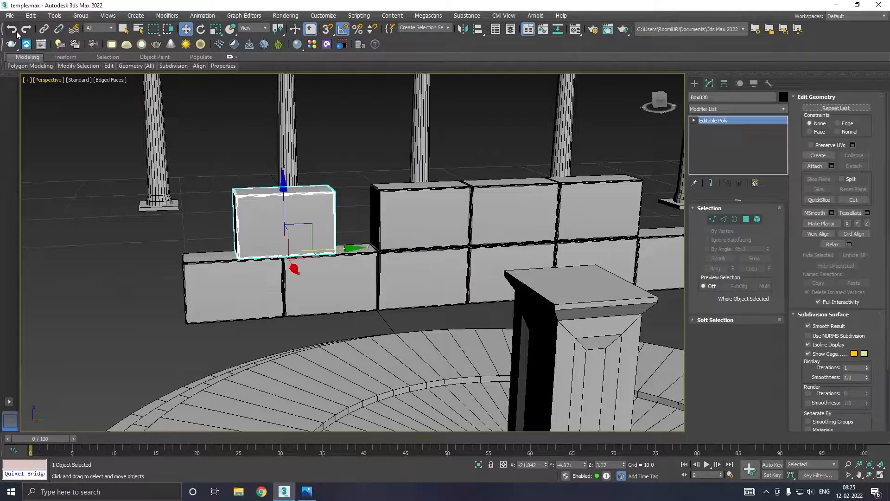
{"action": "left_click", "coordinate": [13, 30]}
{"action": "left_click", "coordinate": [14, 29]}
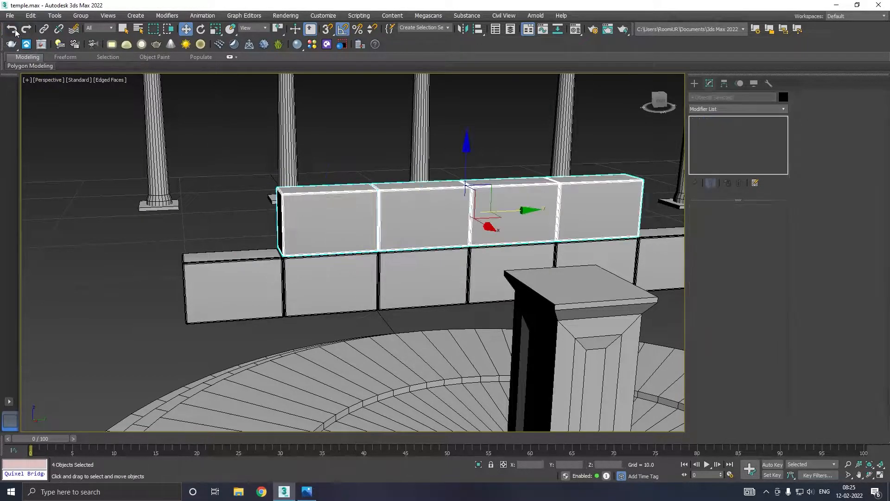
Shift the whole four-block upper row along Y so its joints are staggered against the lower row
{"action": "left_click_drag", "start_coordinate": [513, 209], "coordinate": [484, 209]}
{"action": "middle_click_drag", "start_coordinate": [485, 209], "coordinate": [541, 197], "text": "alt"}
{"action": "scroll", "coordinate": [547, 199], "scroll_direction": "down", "scroll_amount": 2}
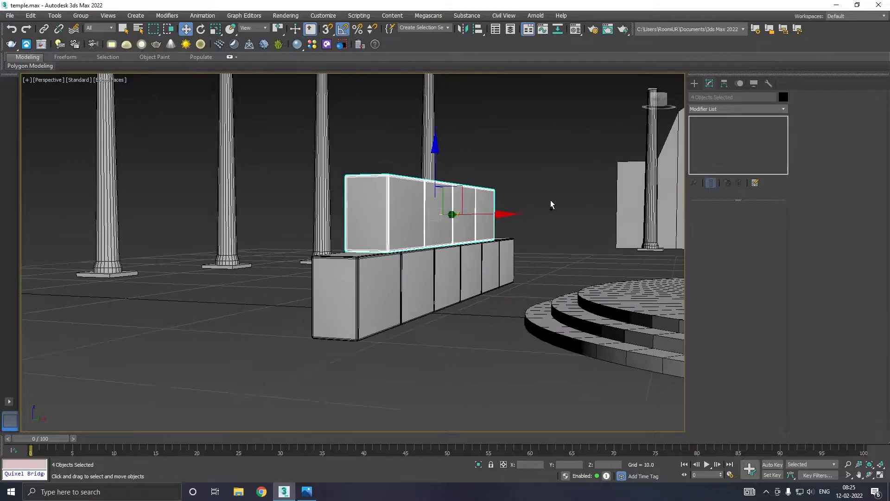
Try to nudge the four-block upper row slightly along X, and undo the nudge
{"action": "scroll", "coordinate": [402, 241], "scroll_direction": "up", "scroll_amount": 5}
{"action": "scroll", "coordinate": [402, 241], "scroll_direction": "up", "scroll_amount": 2}
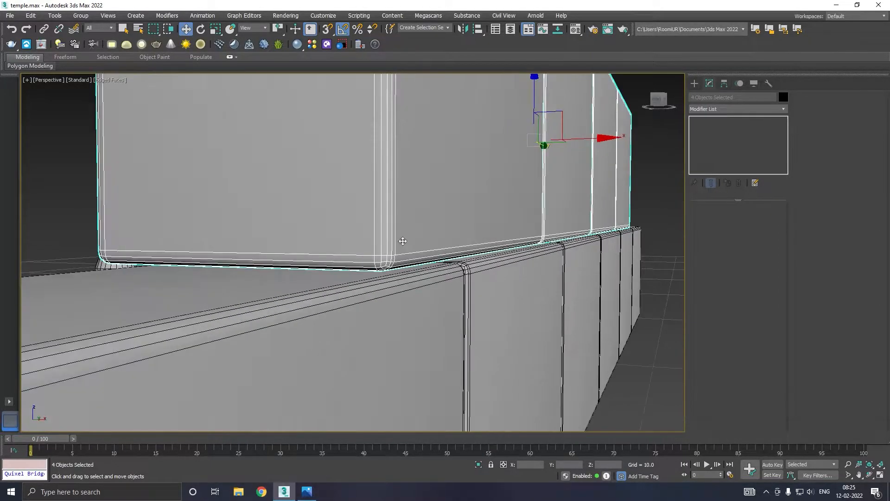
{"action": "left_click_drag", "start_coordinate": [402, 241], "coordinate": [404, 245]}
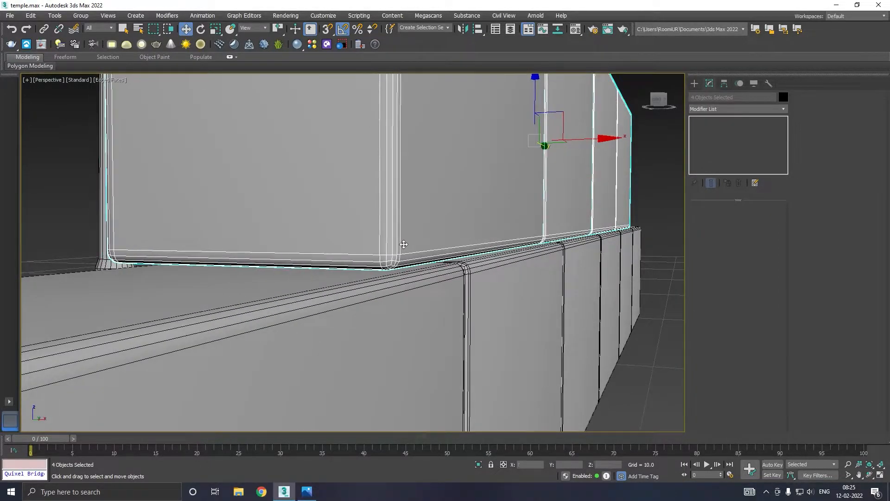
{"action": "left_click", "coordinate": [17, 29]}
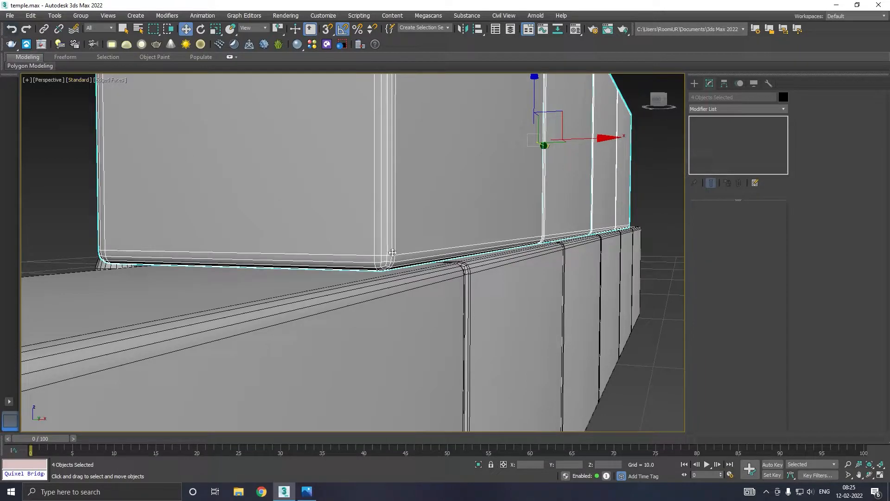
Lower the four-block upper row slightly along Z onto the lower row and deselect it
{"action": "scroll", "coordinate": [392, 251], "scroll_direction": "down", "scroll_amount": 2}
{"action": "scroll", "coordinate": [502, 232], "scroll_direction": "up", "scroll_amount": 1}
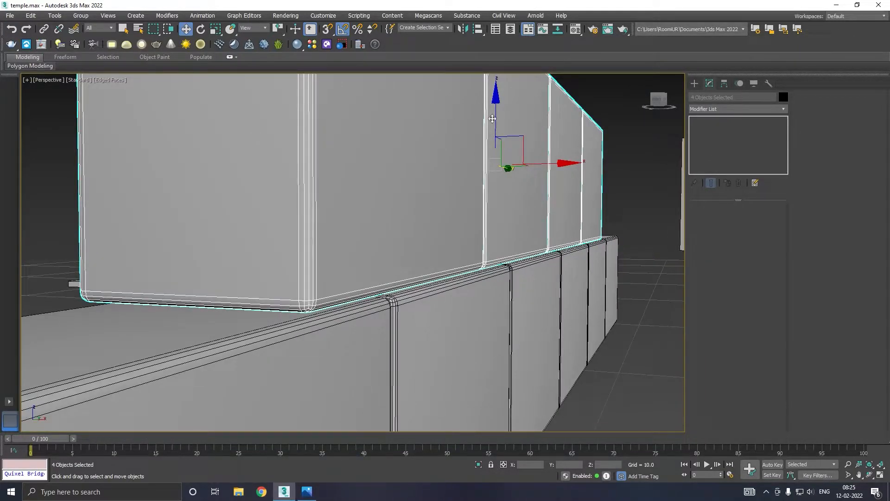
{"action": "left_click_drag", "start_coordinate": [496, 121], "coordinate": [498, 123]}
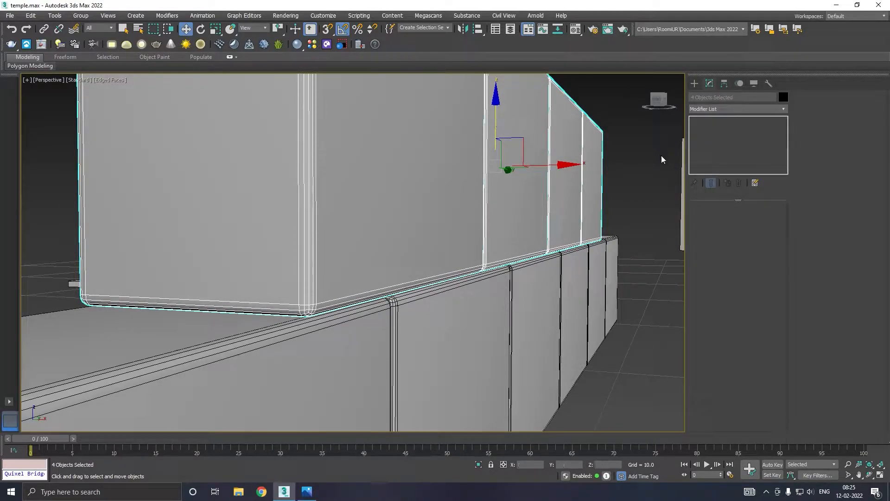
{"action": "left_click", "coordinate": [644, 166]}
{"action": "scroll", "coordinate": [310, 230], "scroll_direction": "down", "scroll_amount": 5}
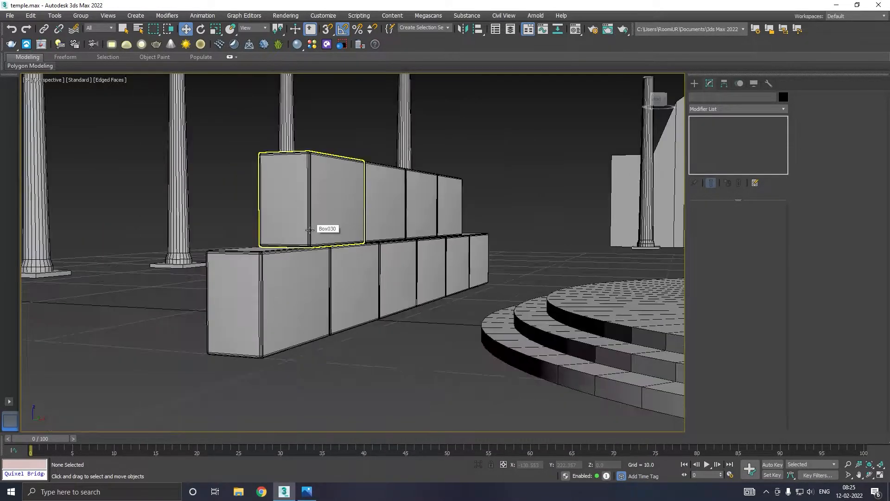
Make one copy of the four upper blocks straight up along Z as a third row
{"action": "left_click", "coordinate": [359, 261]}
{"action": "middle_click_drag", "start_coordinate": [391, 246], "coordinate": [373, 258], "text": "alt"}
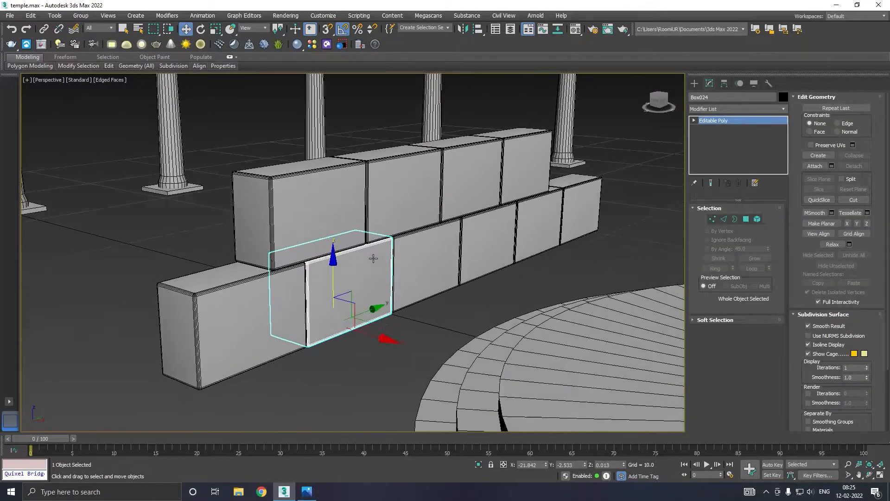
{"action": "left_click", "coordinate": [12, 30]}
{"action": "left_click", "coordinate": [12, 30]}
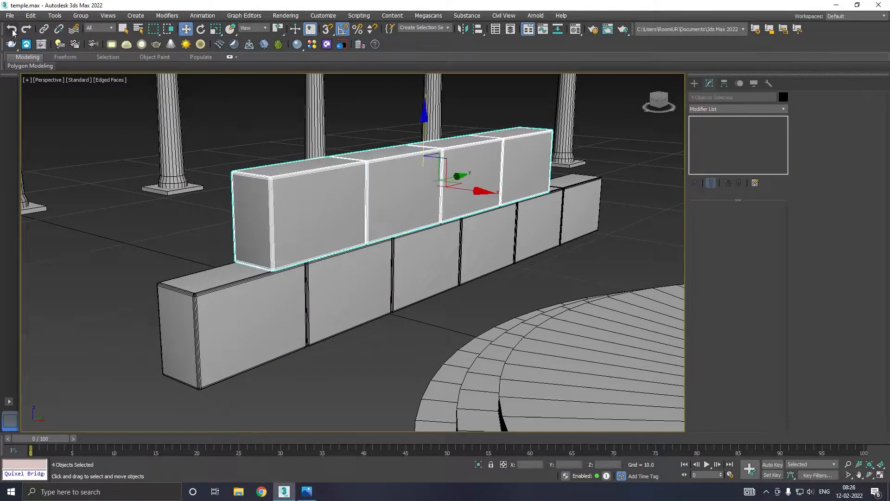
{"action": "middle_click_drag", "start_coordinate": [453, 198], "coordinate": [343, 212]}
{"action": "left_click_drag", "start_coordinate": [340, 210], "coordinate": [329, 143], "text": "shift"}
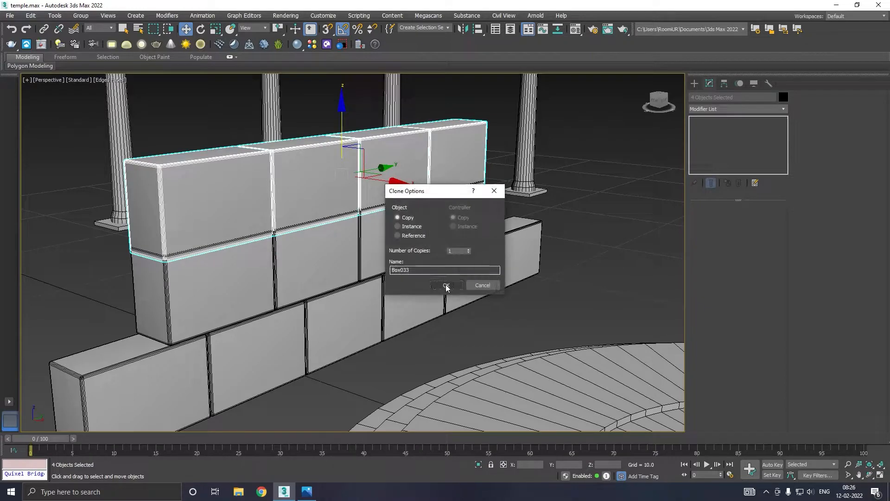
{"action": "left_click", "coordinate": [446, 285]}
Raise the third row in small moves along Z, the last about 0.121, so it rests on the second row without overlapping
{"action": "scroll", "coordinate": [279, 182], "scroll_direction": "up", "scroll_amount": 2}
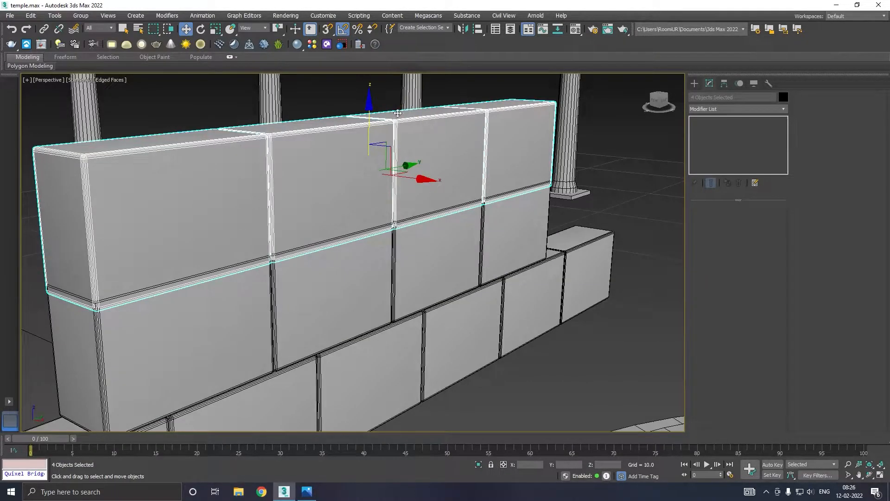
{"action": "left_click_drag", "start_coordinate": [370, 128], "coordinate": [366, 124]}
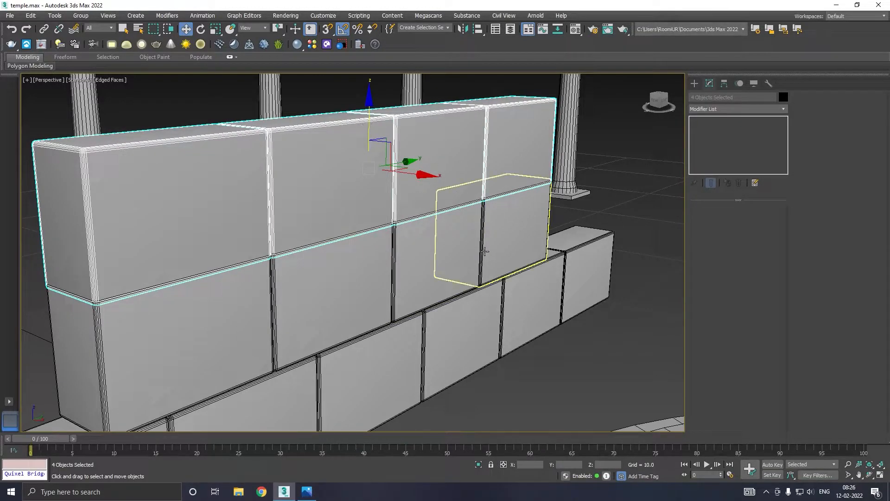
{"action": "middle_click_drag", "start_coordinate": [374, 213], "coordinate": [350, 196], "text": "alt"}
{"action": "scroll", "coordinate": [250, 191], "scroll_direction": "up", "scroll_amount": 3}
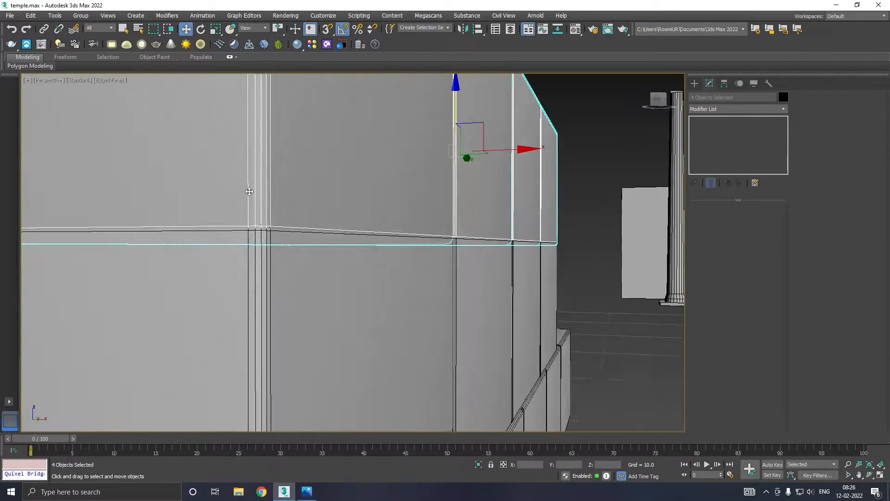
{"action": "left_click_drag", "start_coordinate": [277, 201], "coordinate": [278, 195]}
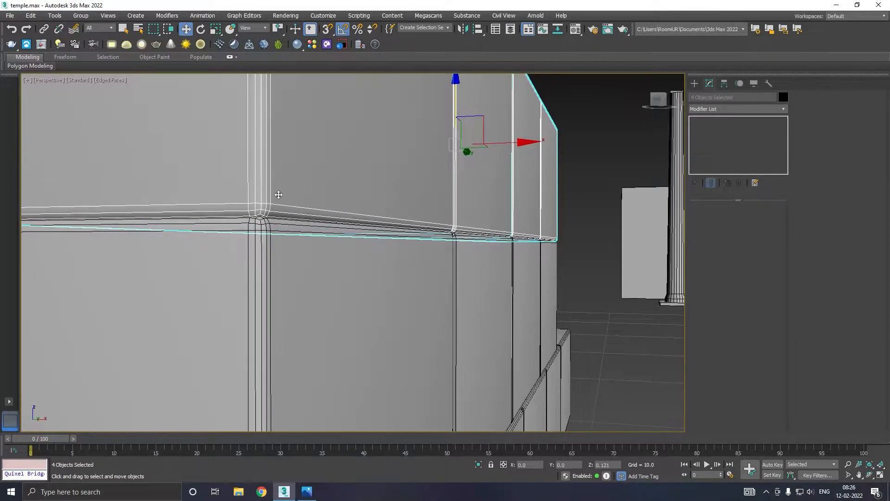
Delete the two end blocks of the third row, keeping its two middle blocks
{"action": "scroll", "coordinate": [284, 220], "scroll_direction": "down", "scroll_amount": 8}
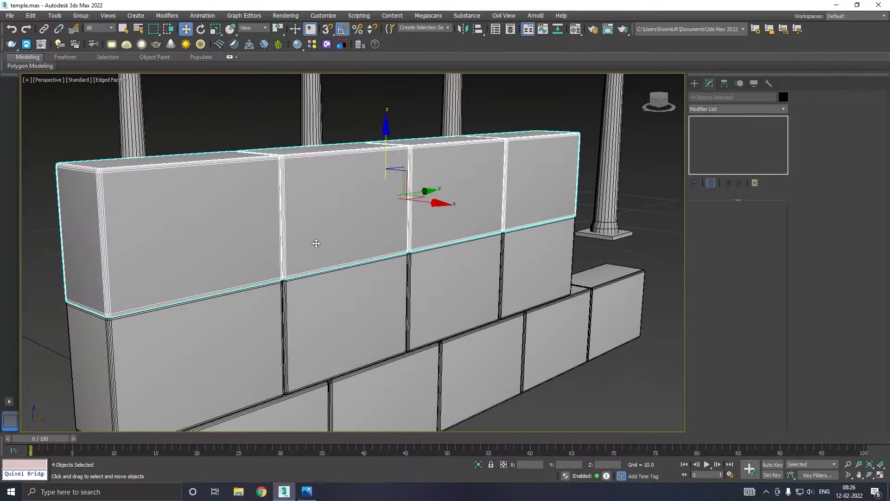
{"action": "left_click", "coordinate": [242, 231]}
{"action": "key", "text": "Delete"}
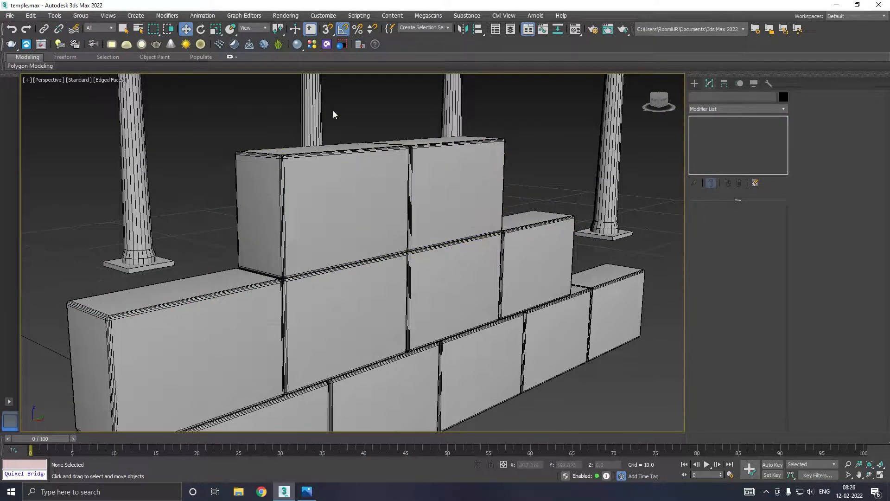
Select the two remaining top blocks and shift them along Y so they straddle the joints of the second row
{"action": "left_click_drag", "start_coordinate": [416, 160], "coordinate": [417, 160]}
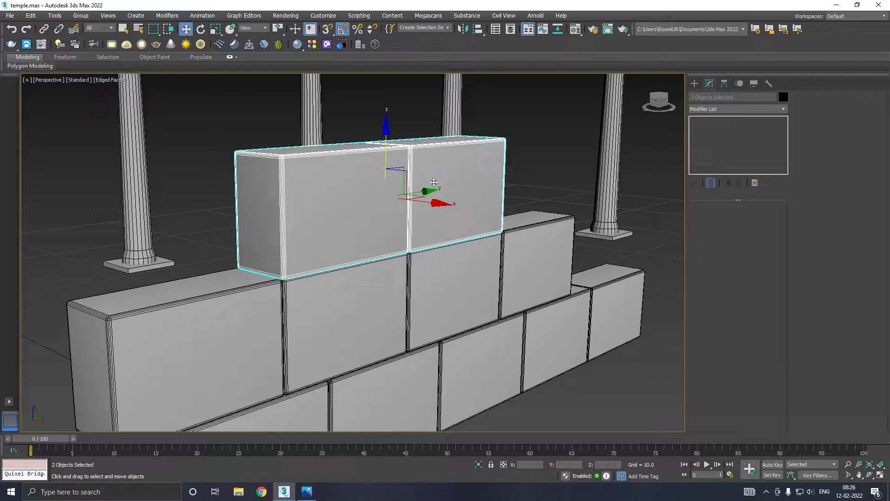
{"action": "scroll", "coordinate": [421, 194], "scroll_direction": "up", "scroll_amount": 3}
{"action": "left_click_drag", "start_coordinate": [427, 191], "coordinate": [403, 191]}
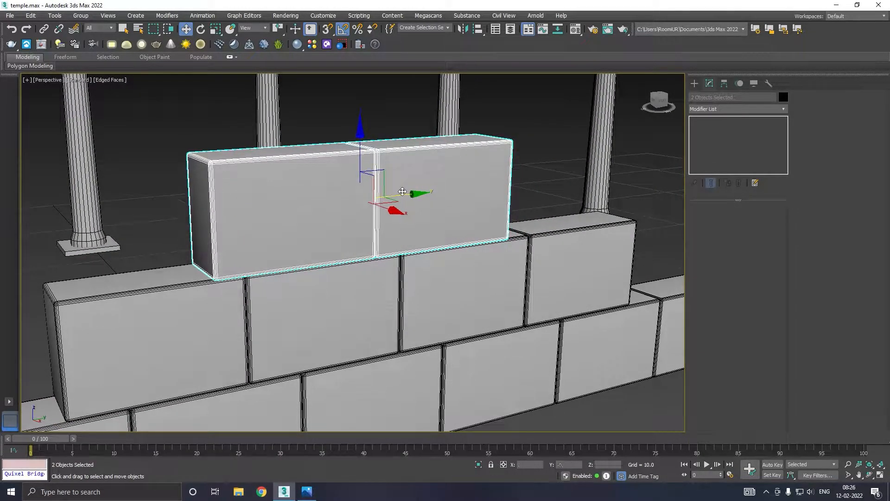
{"action": "scroll", "coordinate": [402, 190], "scroll_direction": "down", "scroll_amount": 4}
Select all twelve blocks of the stepped wall and move them away from the fountain toward the curved colonnade
{"action": "middle_click_drag", "start_coordinate": [403, 190], "coordinate": [496, 241], "text": "alt"}
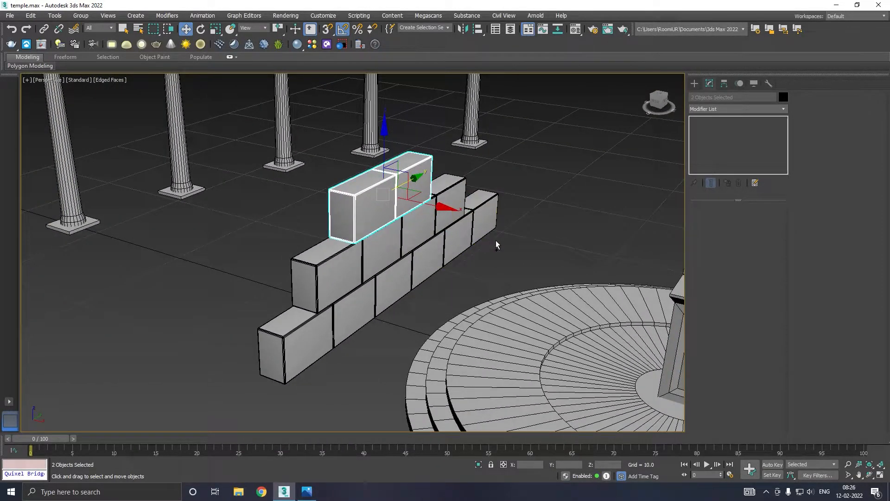
{"action": "scroll", "coordinate": [461, 227], "scroll_direction": "down", "scroll_amount": 3}
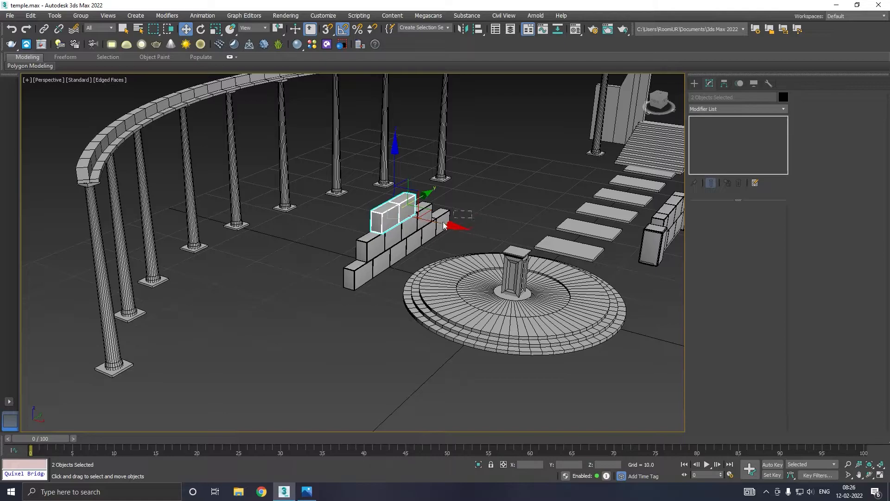
{"action": "left_click_drag", "start_coordinate": [359, 251], "coordinate": [355, 272]}
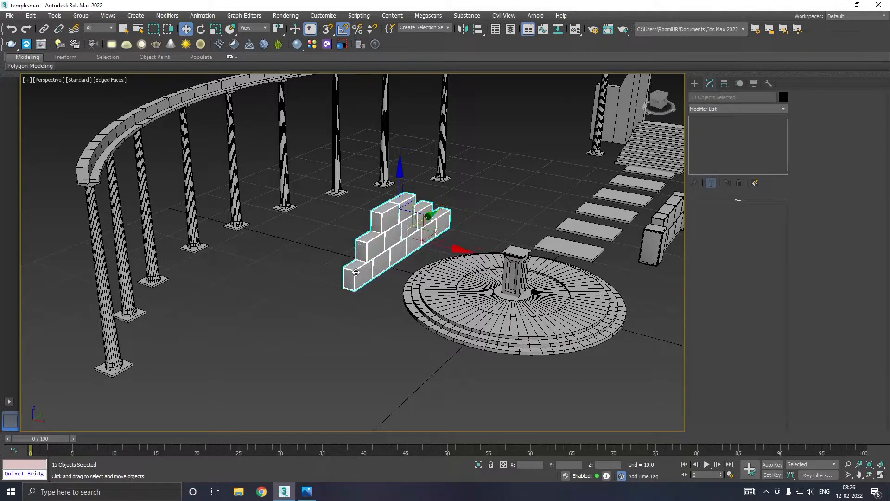
{"action": "middle_click_drag", "start_coordinate": [423, 252], "coordinate": [346, 260]}
{"action": "left_click_drag", "start_coordinate": [347, 260], "coordinate": [256, 224]}
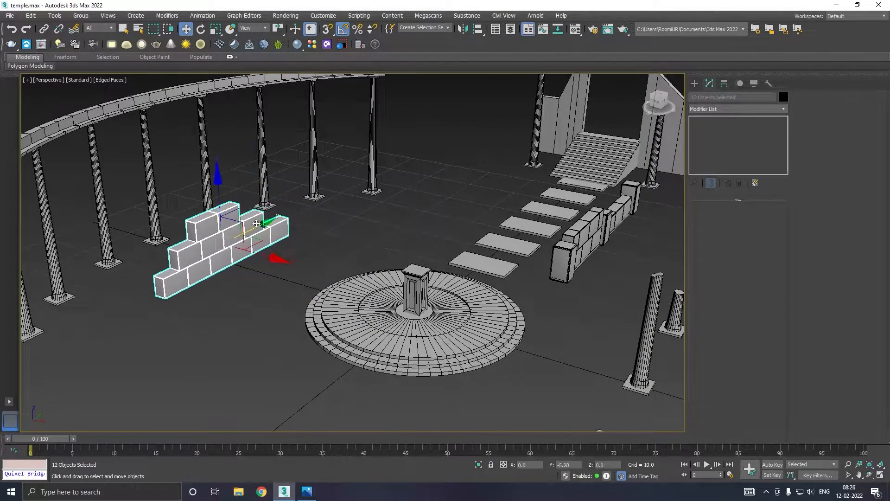
{"action": "middle_click_drag", "start_coordinate": [338, 222], "coordinate": [356, 221], "text": "alt"}
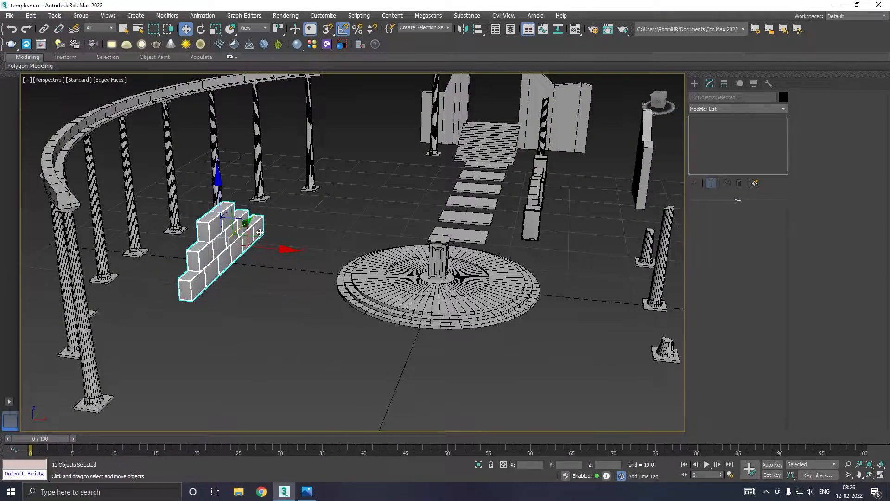
Save the scene and apply a Bend modifier to the twelve selected wall blocks
{"action": "scroll", "coordinate": [212, 247], "scroll_direction": "up", "scroll_amount": 3}
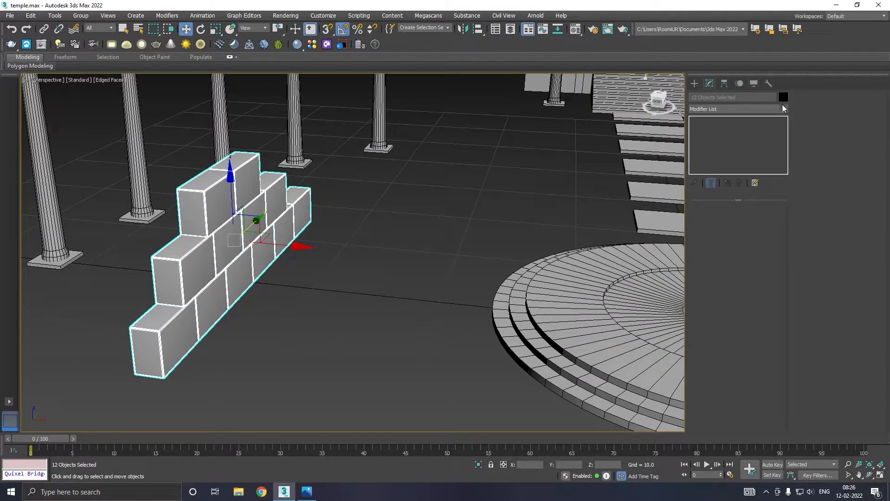
{"action": "left_click", "coordinate": [783, 109]}
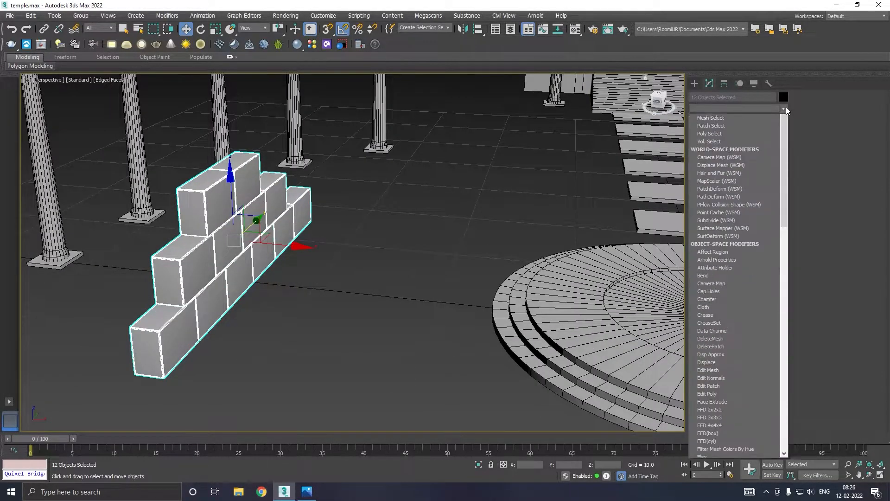
{"action": "left_click", "coordinate": [171, 70]}
{"action": "left_click", "coordinate": [9, 16]}
{"action": "left_click", "coordinate": [27, 86]}
{"action": "left_click", "coordinate": [720, 109]}
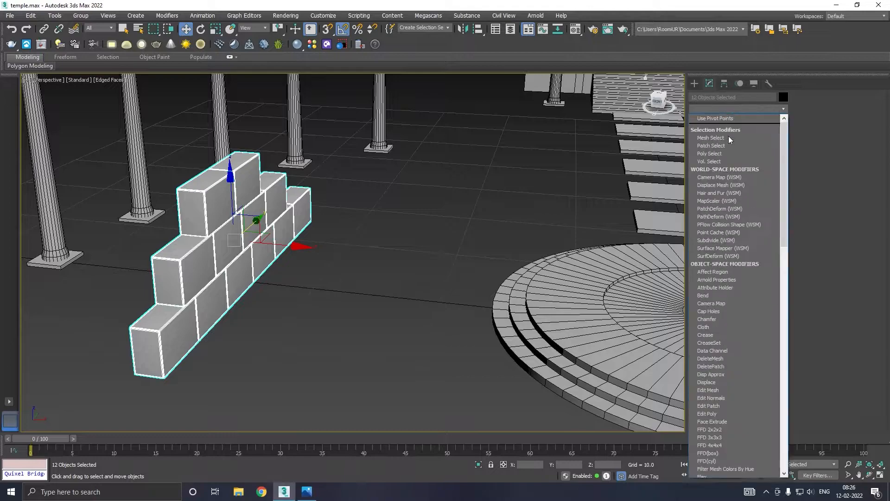
{"action": "left_click", "coordinate": [703, 296]}
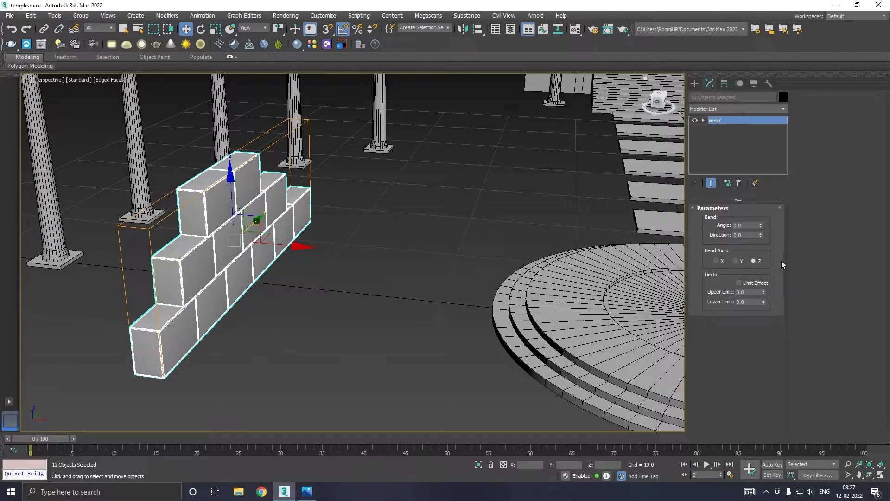
Set the Bend axis to Y and the bend angle to 83 so the wall curves along its length
{"action": "left_click_drag", "start_coordinate": [761, 227], "coordinate": [752, 199]}
{"action": "left_click", "coordinate": [736, 261]}
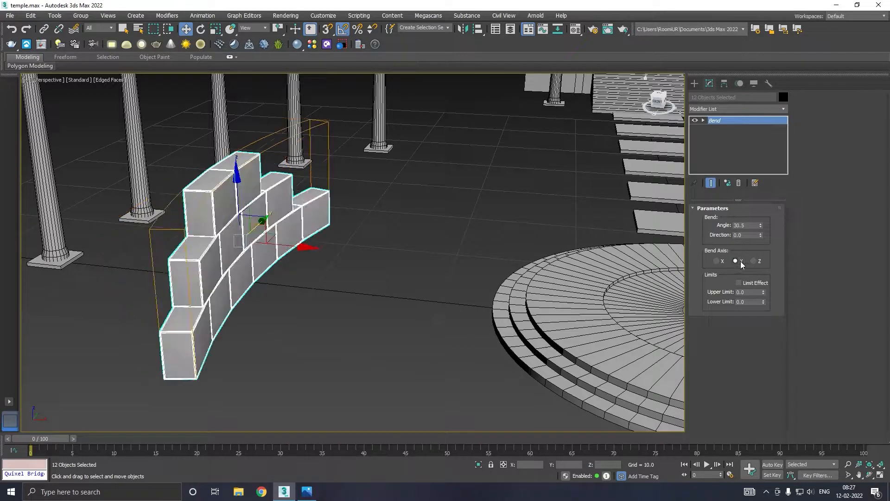
{"action": "left_click_drag", "start_coordinate": [761, 225], "coordinate": [751, 173]}
Move the curved wall along X up to the edge of the round fountain base
{"action": "middle_click_drag", "start_coordinate": [460, 252], "coordinate": [366, 292], "text": "alt"}
{"action": "scroll", "coordinate": [366, 292], "scroll_direction": "down", "scroll_amount": 5}
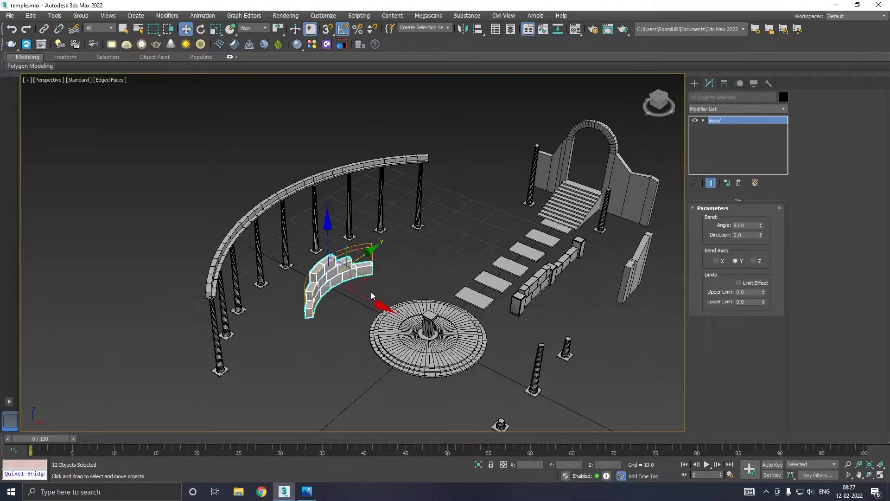
{"action": "left_click_drag", "start_coordinate": [369, 298], "coordinate": [421, 325]}
{"action": "middle_click_drag", "start_coordinate": [429, 327], "coordinate": [397, 329], "text": "alt"}
{"action": "scroll", "coordinate": [397, 328], "scroll_direction": "up", "scroll_amount": 2}
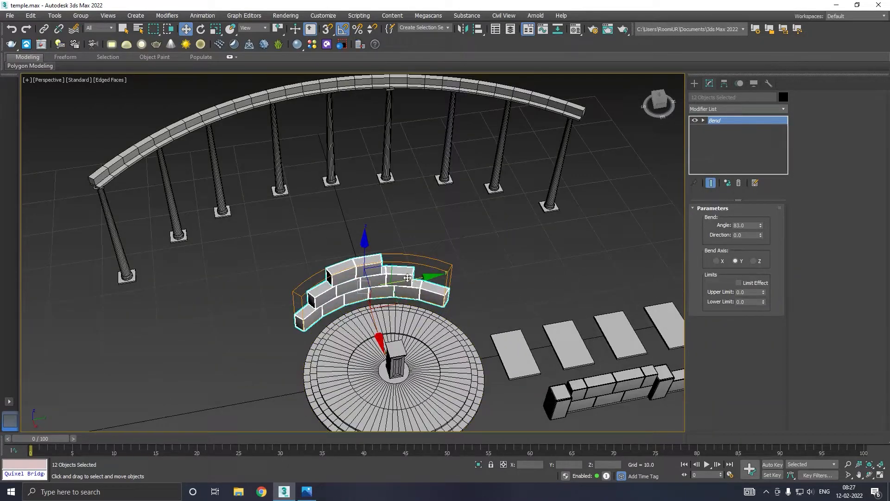
Nudge the curved wall along X and Y so it follows the rim of the round fountain base
{"action": "left_click_drag", "start_coordinate": [408, 281], "coordinate": [416, 281]}
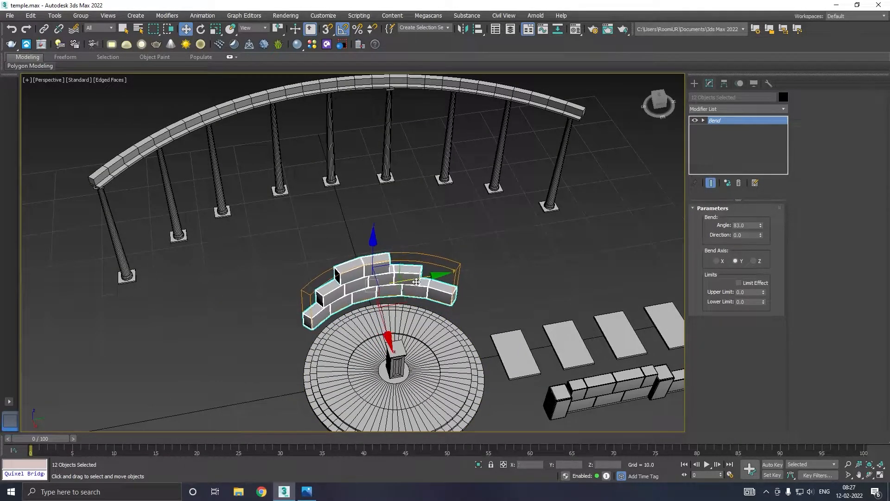
{"action": "left_click_drag", "start_coordinate": [388, 328], "coordinate": [387, 333]}
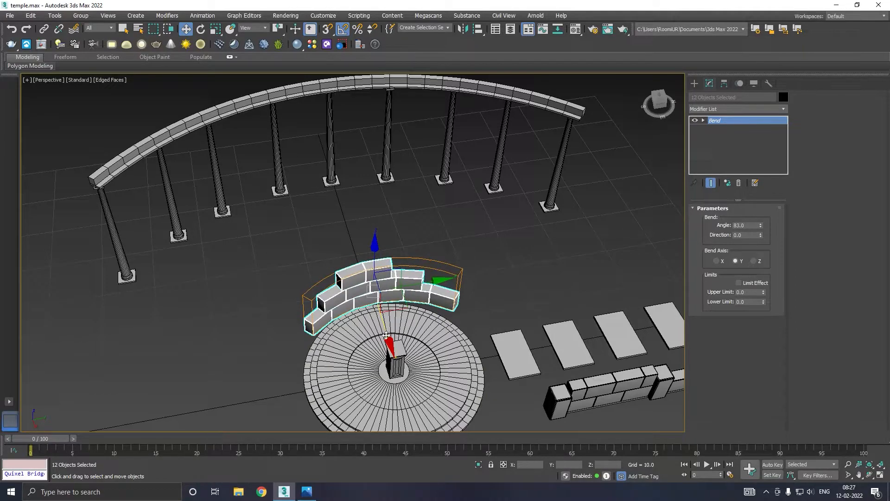
{"action": "scroll", "coordinate": [386, 335], "scroll_direction": "up", "scroll_amount": 3}
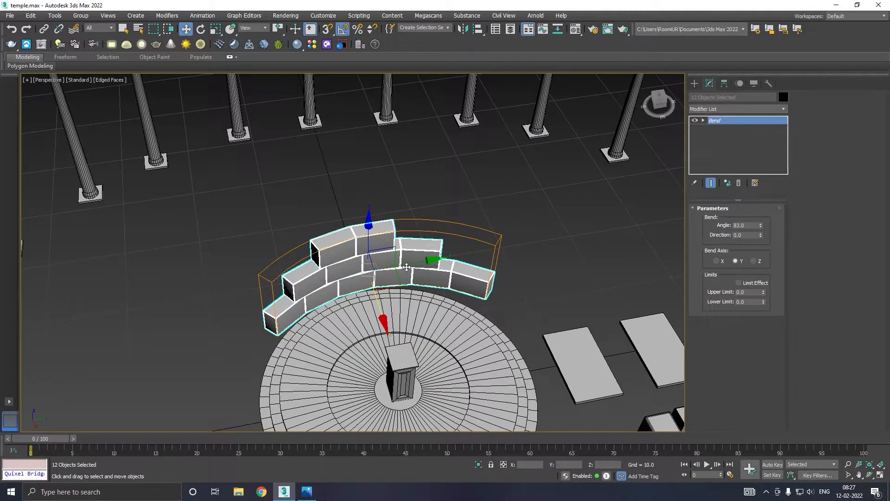
{"action": "left_click_drag", "start_coordinate": [416, 261], "coordinate": [409, 265]}
{"action": "middle_click_drag", "start_coordinate": [412, 264], "coordinate": [399, 301], "text": "alt"}
{"action": "left_click_drag", "start_coordinate": [399, 301], "coordinate": [402, 302]}
Set the curved wall's Bend angle to 107 and check its fit against the fountain base from the front and in perspective
{"action": "left_click_drag", "start_coordinate": [761, 226], "coordinate": [758, 204]}
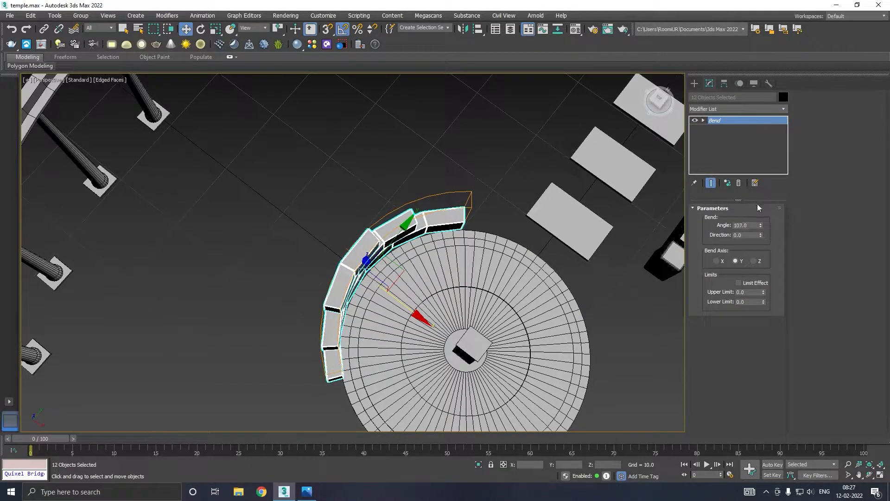
{"action": "middle_click_drag", "start_coordinate": [575, 315], "coordinate": [569, 238], "text": "alt"}
{"action": "key", "text": "f"}
{"action": "scroll", "coordinate": [288, 308], "scroll_direction": "down", "scroll_amount": 3}
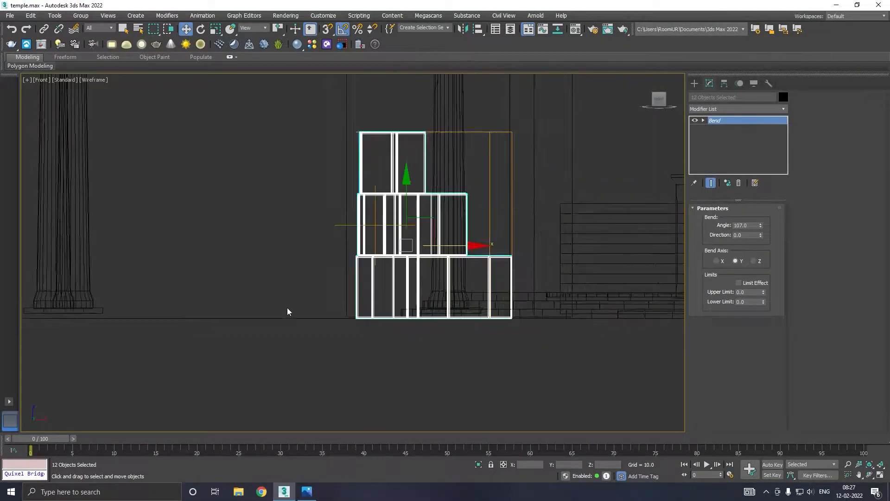
{"action": "scroll", "coordinate": [478, 302], "scroll_direction": "up", "scroll_amount": 2}
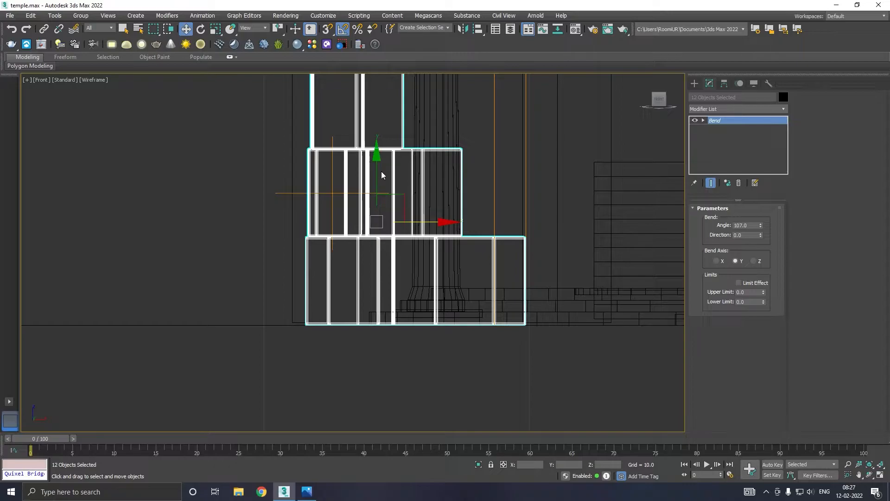
{"action": "key", "text": "p"}
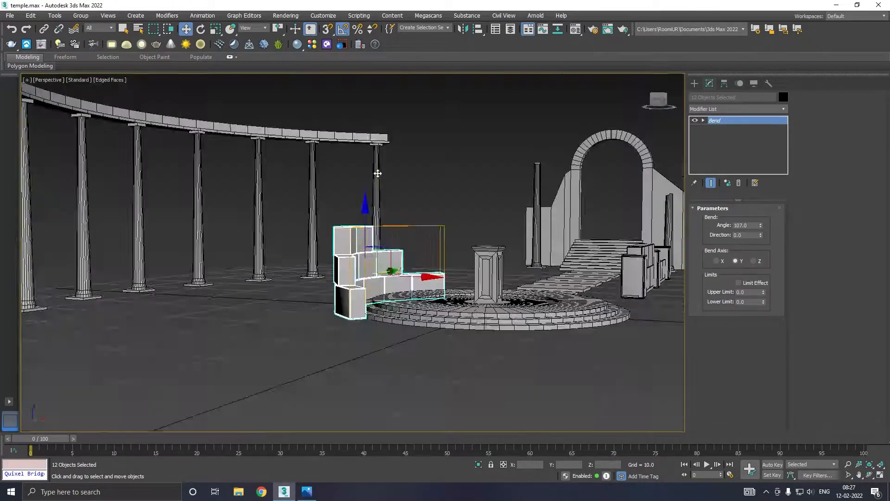
{"action": "mouse_move", "coordinate": [378, 215]}
{"action": "middle_mouse_down", "text": "alt"}
{"action": "mouse_move", "coordinate": [330, 250]}
{"action": "mouse_move", "coordinate": [291, 251]}
{"action": "mouse_move", "coordinate": [374, 232]}
{"action": "middle_mouse_up", "text": "alt"}
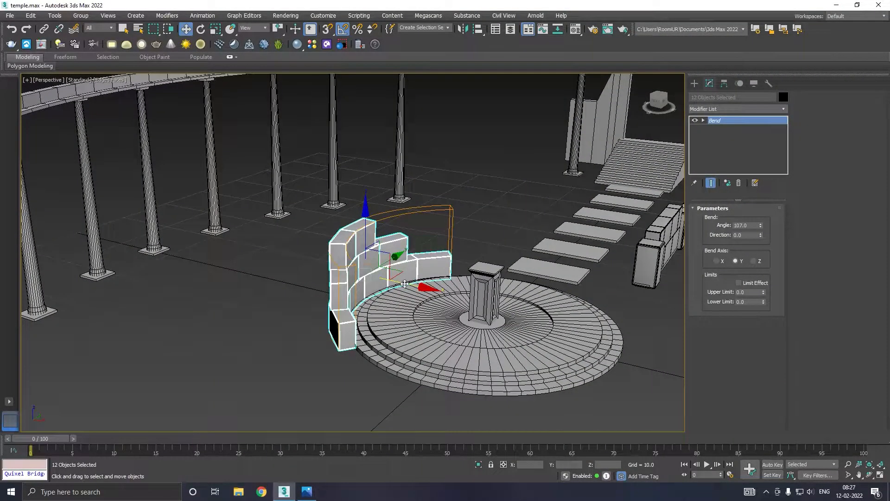
Copy the curved wall once along X to the opposite side of the fountain and rotate the copy about Z to wrap around the base
{"action": "left_click_drag", "start_coordinate": [404, 283], "coordinate": [659, 330], "text": "shift"}
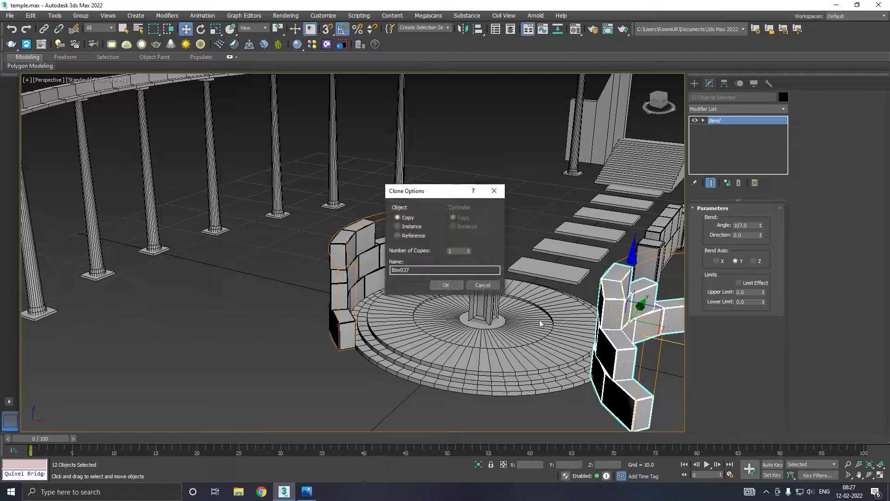
{"action": "left_click", "coordinate": [446, 285]}
{"action": "middle_click_drag", "start_coordinate": [450, 288], "coordinate": [481, 349], "text": "alt"}
{"action": "key", "text": "e"}
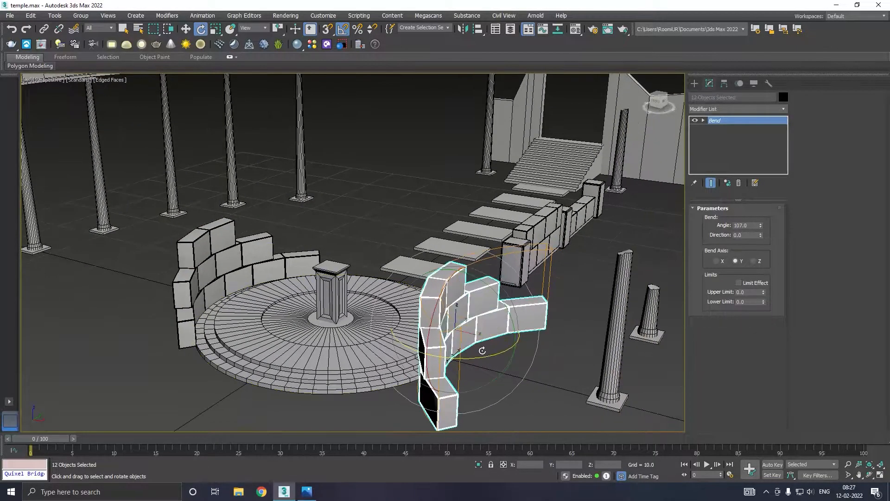
{"action": "left_click_drag", "start_coordinate": [479, 358], "coordinate": [462, 357]}
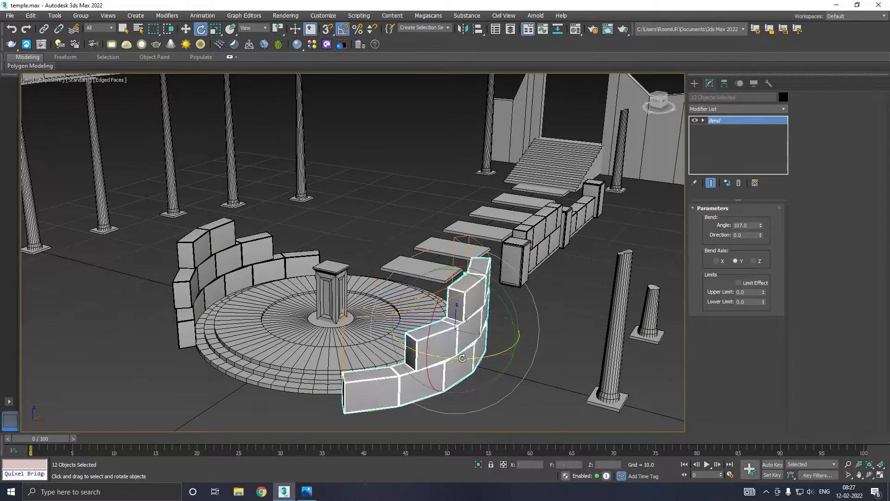
{"action": "key", "text": "w"}
In the Top view, shift the copied wall 1.501 along Y and -0.746 along X to align with the opposite wall and fountain rim
{"action": "middle_click_drag", "start_coordinate": [434, 346], "coordinate": [548, 393], "text": "alt"}
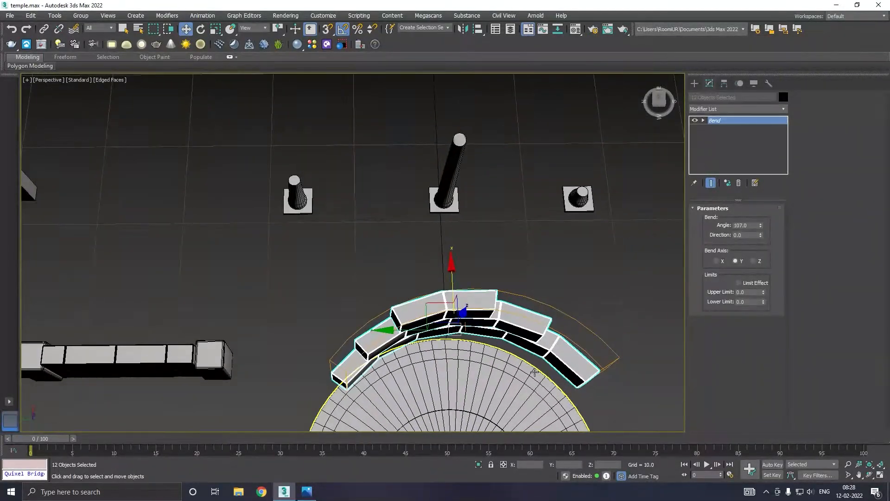
{"action": "key", "text": "t"}
{"action": "scroll", "coordinate": [499, 345], "scroll_direction": "down", "scroll_amount": 5}
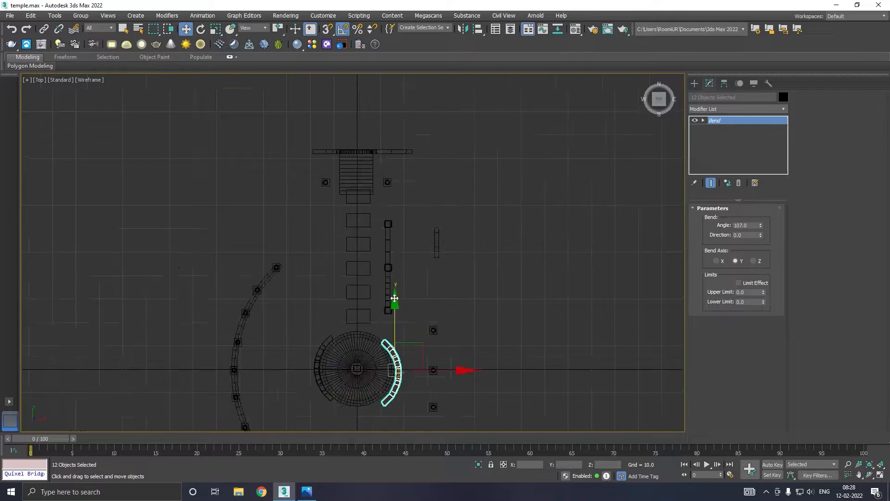
{"action": "middle_click_drag", "start_coordinate": [384, 374], "coordinate": [411, 281]}
{"action": "scroll", "coordinate": [413, 278], "scroll_direction": "up", "scroll_amount": 6}
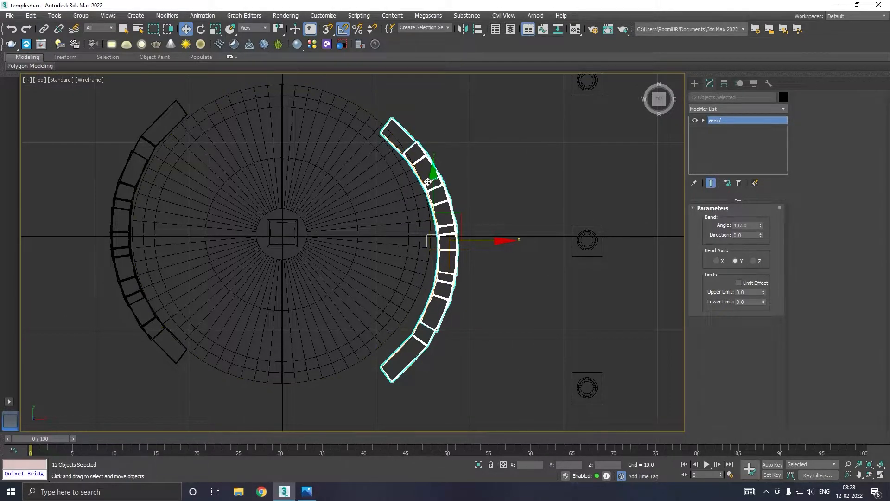
{"action": "left_click_drag", "start_coordinate": [436, 187], "coordinate": [435, 171]}
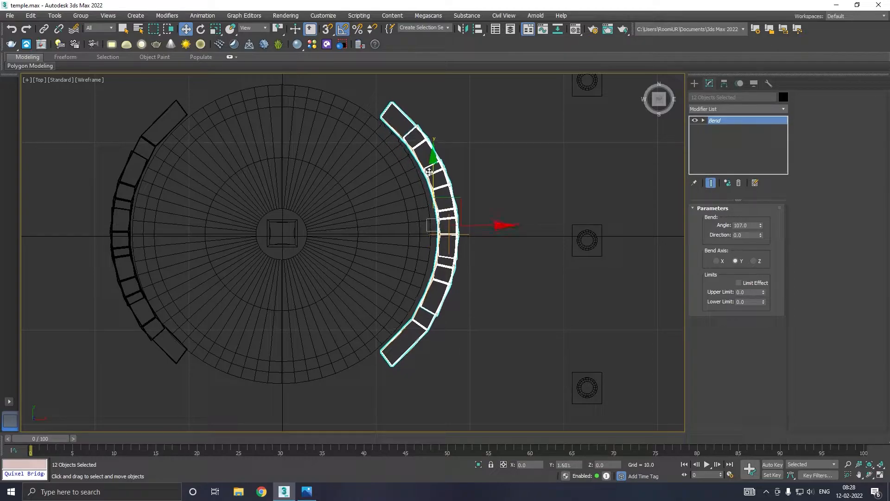
{"action": "left_click_drag", "start_coordinate": [473, 223], "coordinate": [466, 224]}
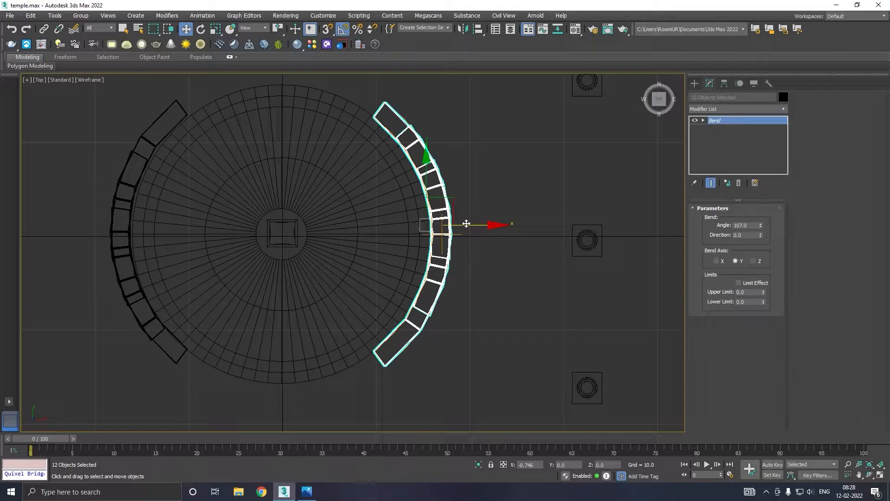
{"action": "key", "text": "p"}
{"action": "scroll", "coordinate": [399, 205], "scroll_direction": "down", "scroll_amount": 4}
{"action": "middle_click_drag", "start_coordinate": [417, 213], "coordinate": [345, 176], "text": "alt"}
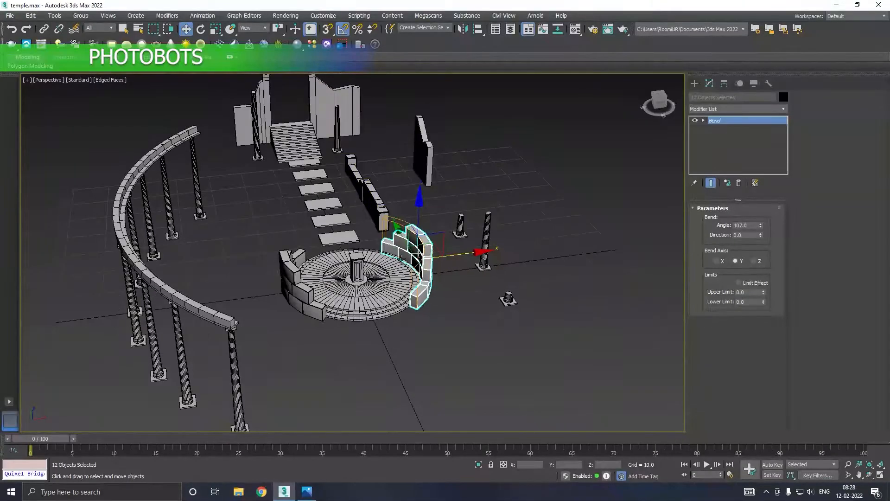
{"action": "scroll", "coordinate": [394, 259], "scroll_direction": "up", "scroll_amount": 6}
{"action": "left_click", "coordinate": [506, 212]}
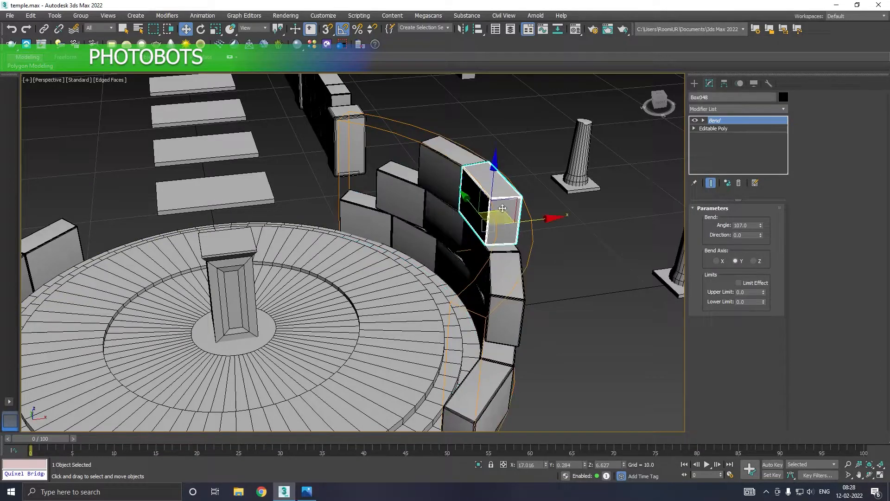
{"action": "left_click_drag", "start_coordinate": [506, 211], "coordinate": [462, 183]}
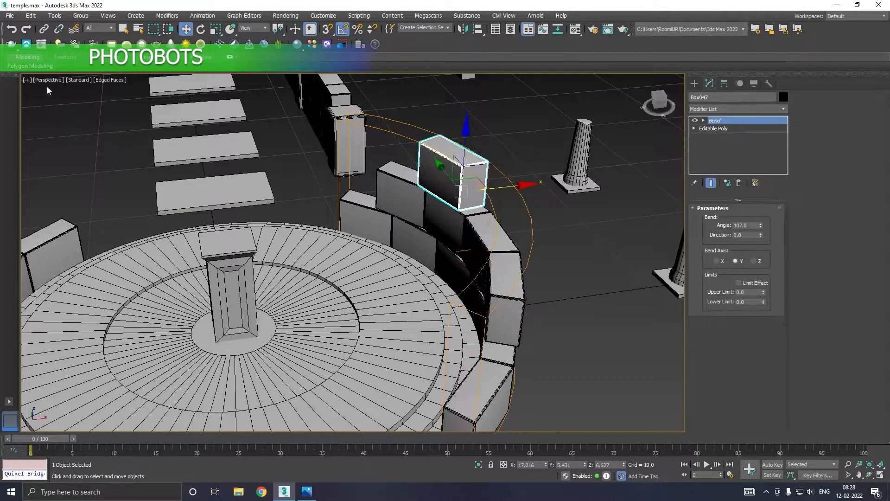
{"action": "left_click", "coordinate": [11, 29]}
{"action": "left_click", "coordinate": [11, 30]}
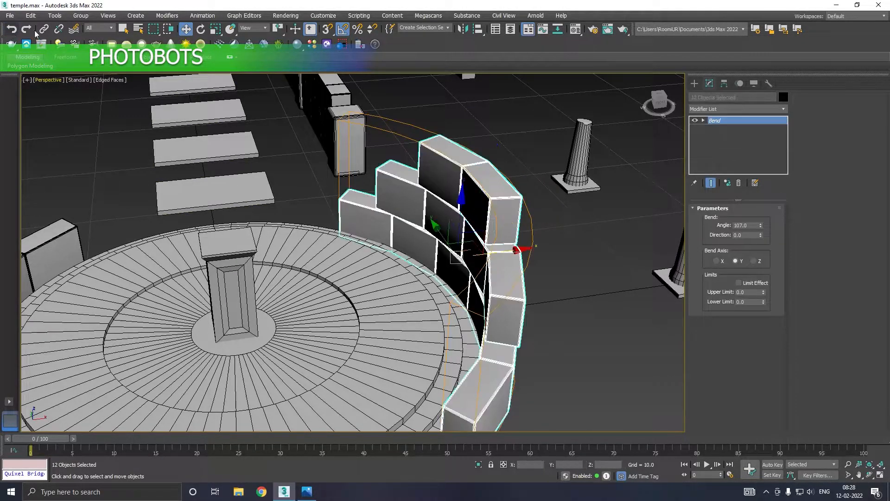
Disable Bend on the copied wall, delete one top-row block and move the other top block toward the middle of the row below
{"action": "left_click", "coordinate": [695, 120]}
{"action": "left_click", "coordinate": [476, 192]}
{"action": "middle_click_drag", "start_coordinate": [477, 191], "coordinate": [551, 196], "text": "alt"}
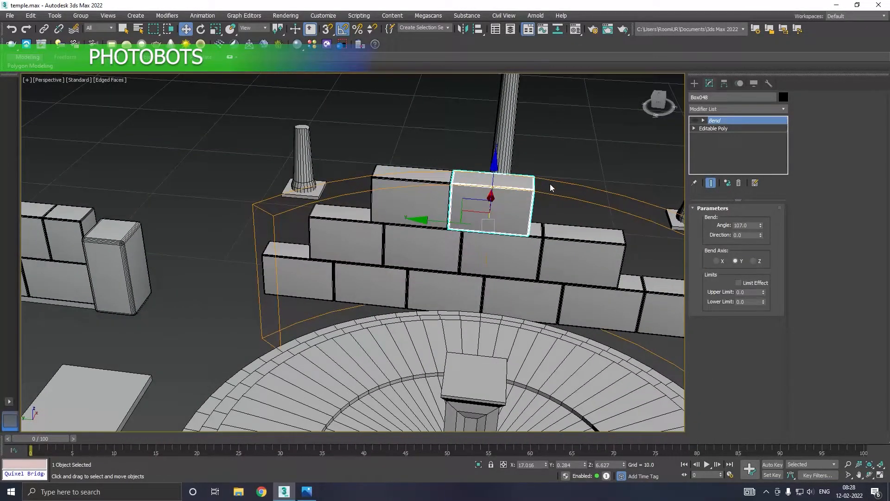
{"action": "left_click", "coordinate": [551, 187]}
{"action": "left_click", "coordinate": [375, 213]}
{"action": "left_click_drag", "start_coordinate": [373, 216], "coordinate": [426, 207]}
Select all eleven blocks of the copied wall and turn their Bend modifier back on
{"action": "middle_click_drag", "start_coordinate": [520, 208], "coordinate": [459, 224], "text": "alt"}
{"action": "left_click_drag", "start_coordinate": [491, 160], "coordinate": [449, 309]}
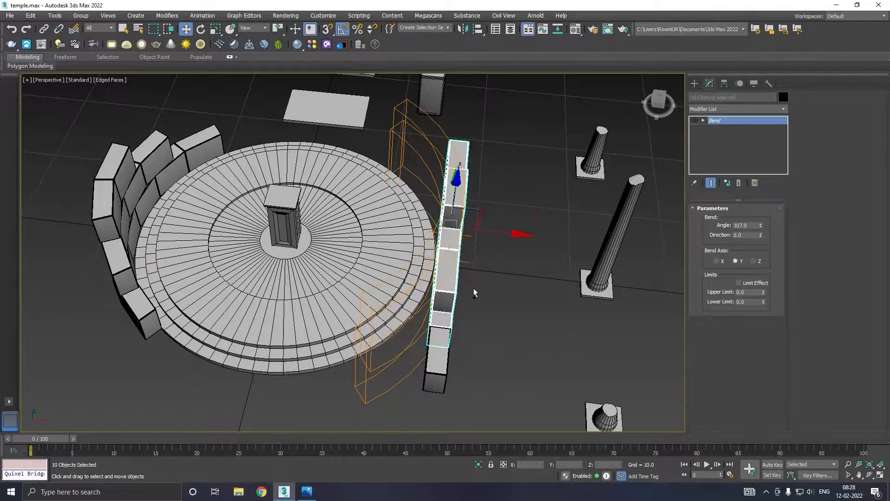
{"action": "middle_click_drag", "start_coordinate": [472, 289], "coordinate": [489, 299], "text": "alt"}
{"action": "left_click", "coordinate": [488, 352], "text": "ctrl"}
{"action": "middle_click_drag", "start_coordinate": [489, 352], "coordinate": [552, 287], "text": "alt"}
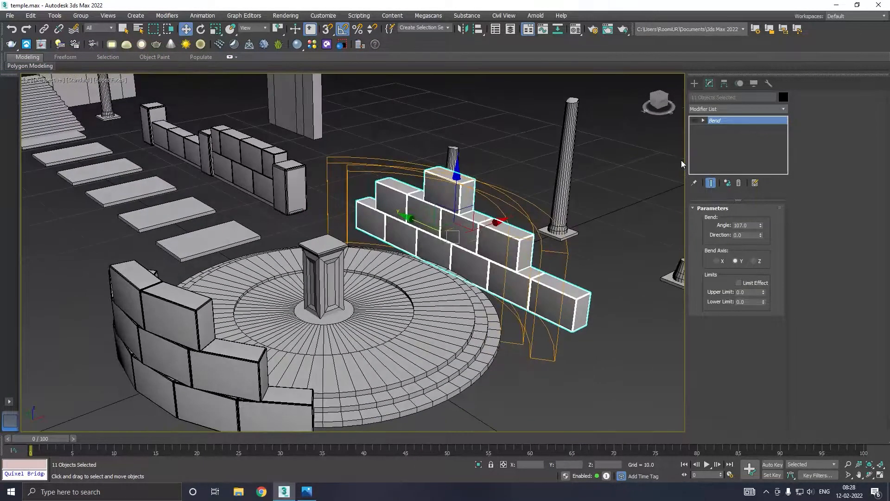
{"action": "left_click", "coordinate": [695, 121]}
Delete the single remaining top-row block of the copied curved wall
{"action": "middle_click_drag", "start_coordinate": [587, 159], "coordinate": [496, 235], "text": "alt"}
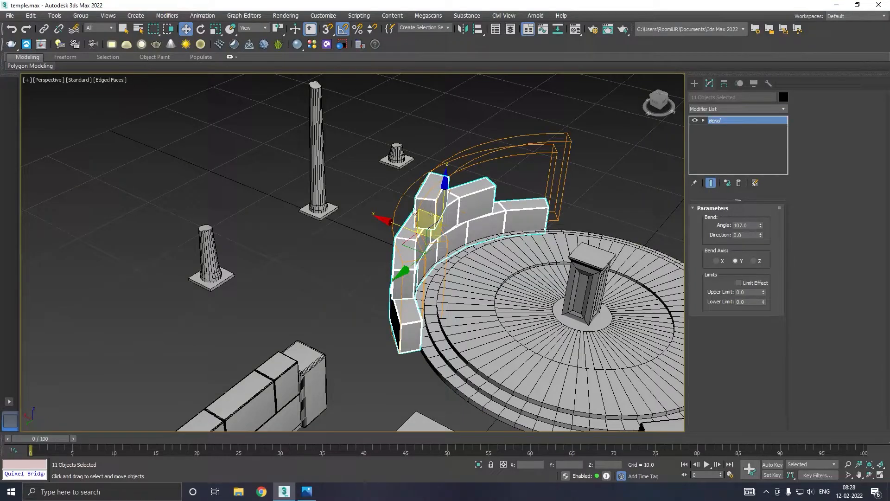
{"action": "left_click", "coordinate": [373, 201]}
{"action": "left_click", "coordinate": [432, 201]}
{"action": "key", "text": "Delete"}
Examine the lowered copied wall around the fountain and the overall layout of the temple scene
{"action": "left_click", "coordinate": [467, 206]}
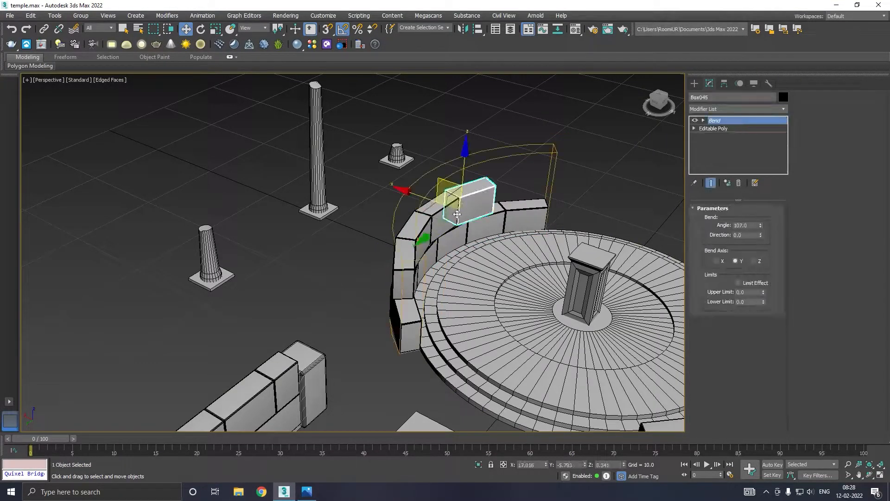
{"action": "middle_click_drag", "start_coordinate": [525, 224], "coordinate": [398, 210], "text": "alt"}
{"action": "middle_click_drag", "start_coordinate": [471, 284], "coordinate": [428, 285], "text": "alt"}
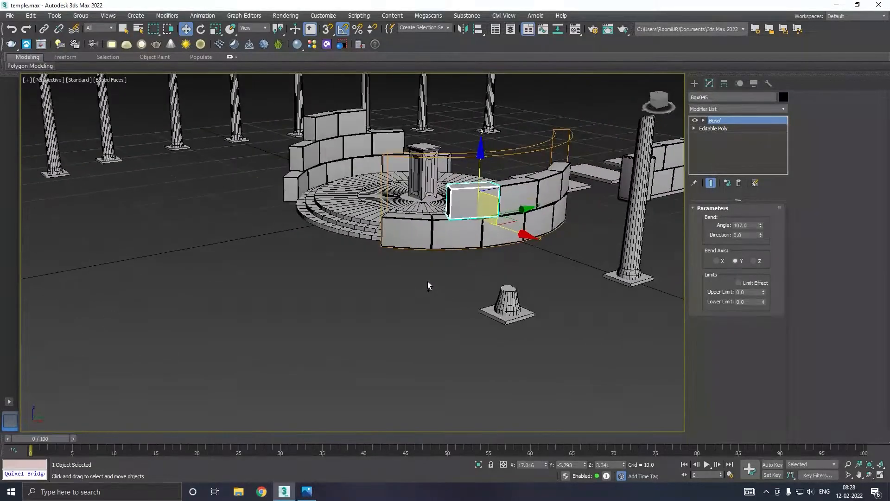
{"action": "left_click", "coordinate": [446, 285]}
{"action": "left_click", "coordinate": [465, 229]}
{"action": "middle_click_drag", "start_coordinate": [468, 229], "coordinate": [537, 241], "text": "alt"}
{"action": "left_click", "coordinate": [526, 279]}
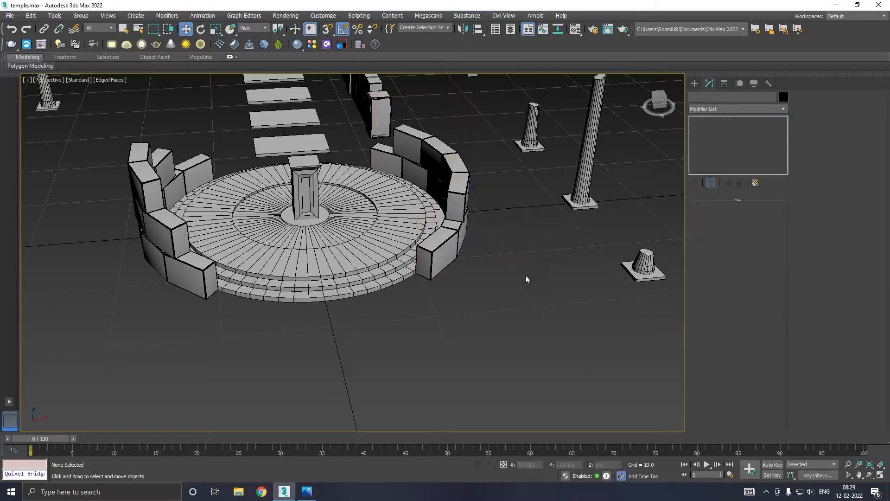
{"action": "scroll", "coordinate": [526, 280], "scroll_direction": "down", "scroll_amount": 5}
{"action": "mouse_move", "coordinate": [525, 275]}
{"action": "middle_mouse_down", "text": "alt"}
{"action": "mouse_move", "coordinate": [528, 251]}
{"action": "mouse_move", "coordinate": [524, 264]}
{"action": "middle_mouse_up", "text": "alt"}
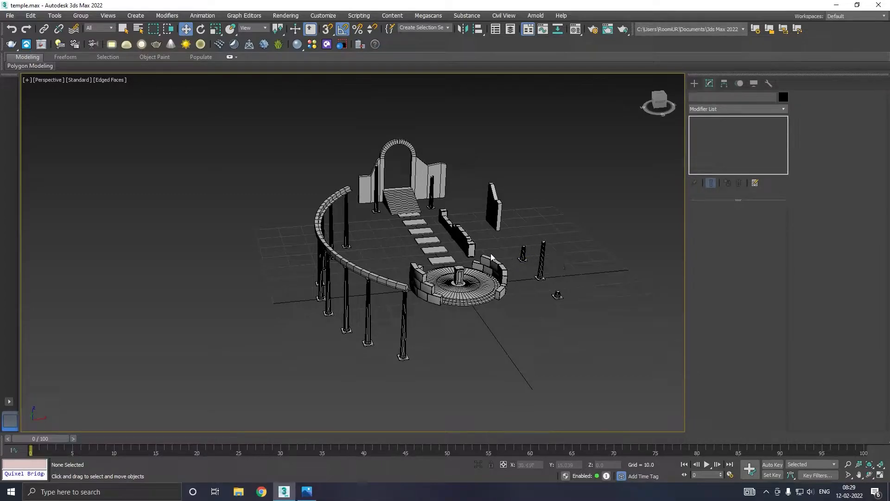
{"action": "scroll", "coordinate": [491, 257], "scroll_direction": "up", "scroll_amount": 3}
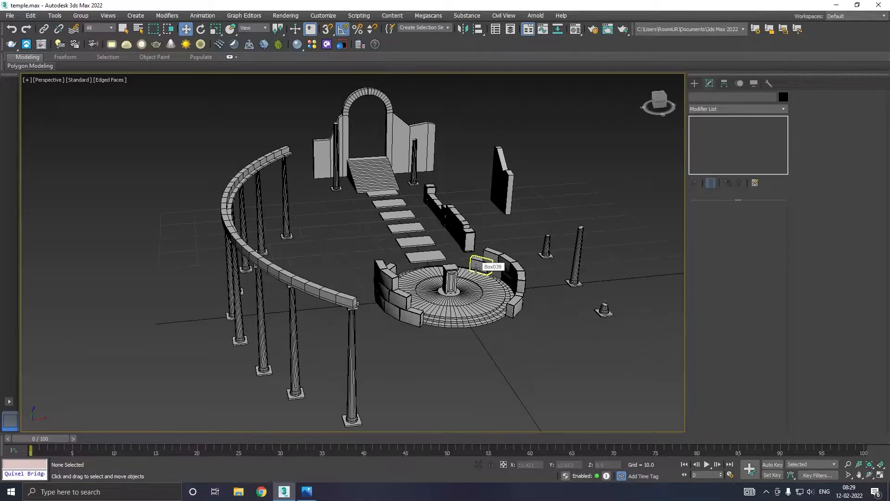
{"action": "middle_click_drag", "start_coordinate": [485, 256], "coordinate": [580, 260], "text": "alt"}
{"action": "middle_click_drag", "start_coordinate": [514, 263], "coordinate": [503, 270], "text": "alt"}
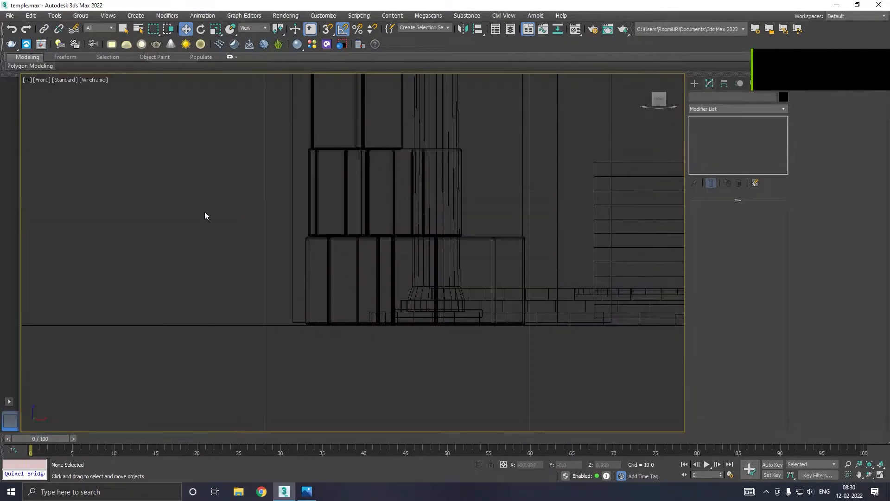
In the Front view, create a VRaySun high beside the temple, targeted at the scene's centre, without a VRaySky environment map
{"action": "scroll", "coordinate": [240, 308], "scroll_direction": "down", "scroll_amount": 6}
{"action": "middle_click_drag", "start_coordinate": [391, 185], "coordinate": [403, 253]}
{"action": "scroll", "coordinate": [384, 262], "scroll_direction": "down", "scroll_amount": 3}
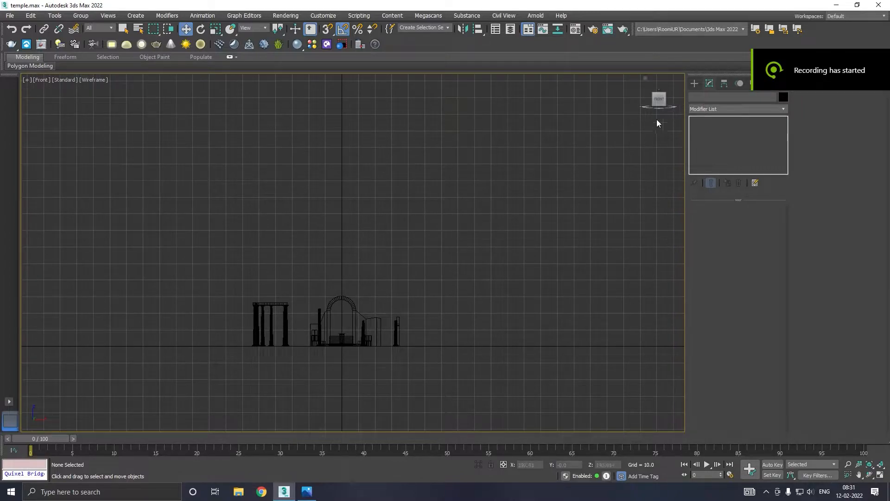
{"action": "left_click", "coordinate": [694, 84]}
{"action": "left_click", "coordinate": [719, 98]}
{"action": "left_click", "coordinate": [737, 111]}
{"action": "left_click", "coordinate": [700, 134]}
{"action": "left_click", "coordinate": [756, 157]}
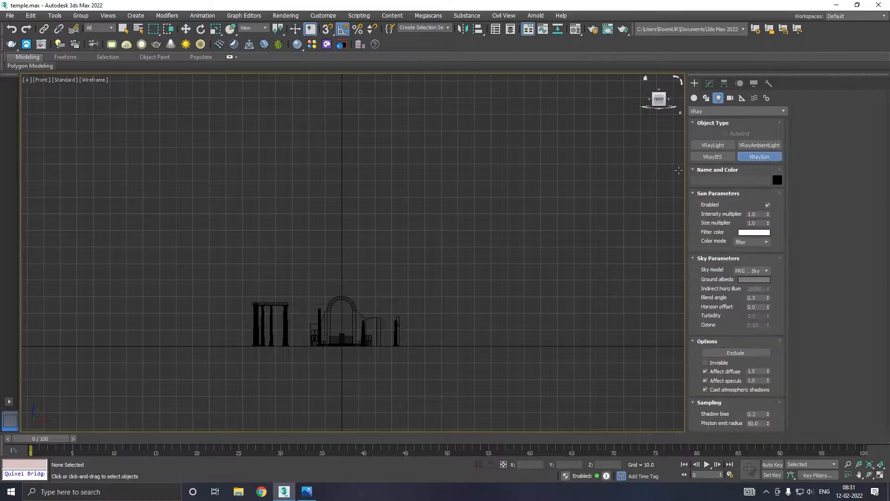
{"action": "left_click_drag", "start_coordinate": [671, 123], "coordinate": [343, 342]}
{"action": "left_click", "coordinate": [510, 274]}
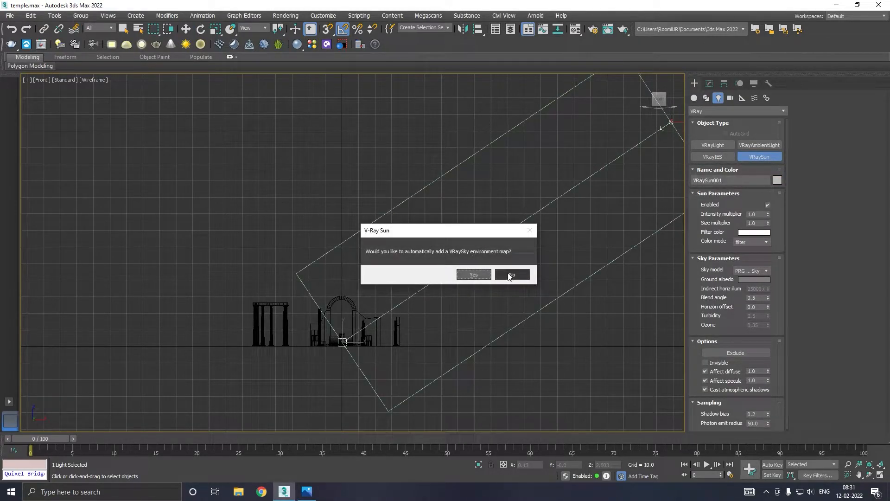
{"action": "right_click", "coordinate": [490, 243]}
Move the VRaySun farther from the temple and slightly higher, to about X 375 and Z 169, and check it in Perspective
{"action": "scroll", "coordinate": [492, 250], "scroll_direction": "down", "scroll_amount": 5}
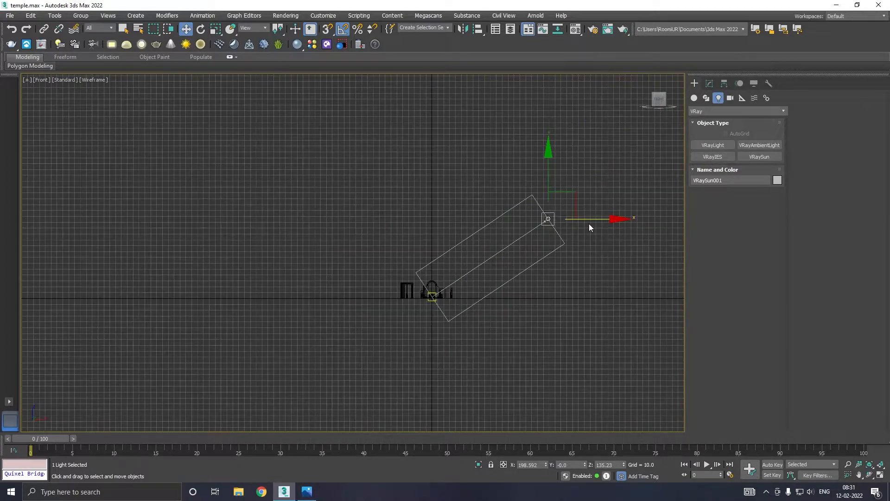
{"action": "left_click_drag", "start_coordinate": [601, 218], "coordinate": [650, 159]}
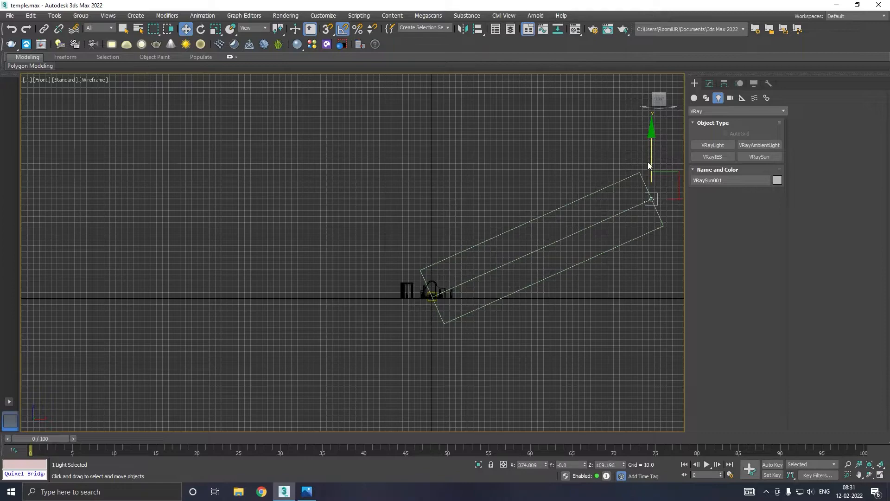
{"action": "key", "text": "p"}
{"action": "scroll", "coordinate": [407, 252], "scroll_direction": "down", "scroll_amount": 6}
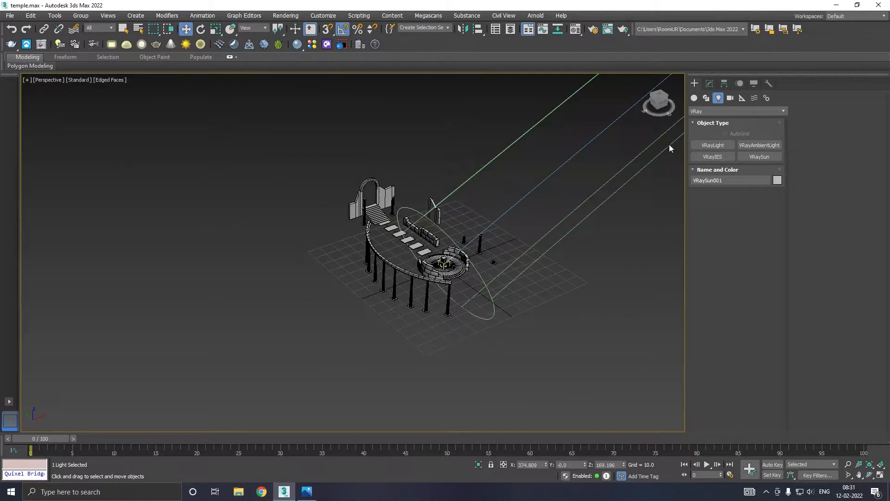
{"action": "scroll", "coordinate": [417, 204], "scroll_direction": "up", "scroll_amount": 3}
{"action": "middle_click_drag", "start_coordinate": [419, 205], "coordinate": [436, 190], "text": "alt"}
{"action": "left_click", "coordinate": [10, 15]}
{"action": "left_click", "coordinate": [30, 91]}
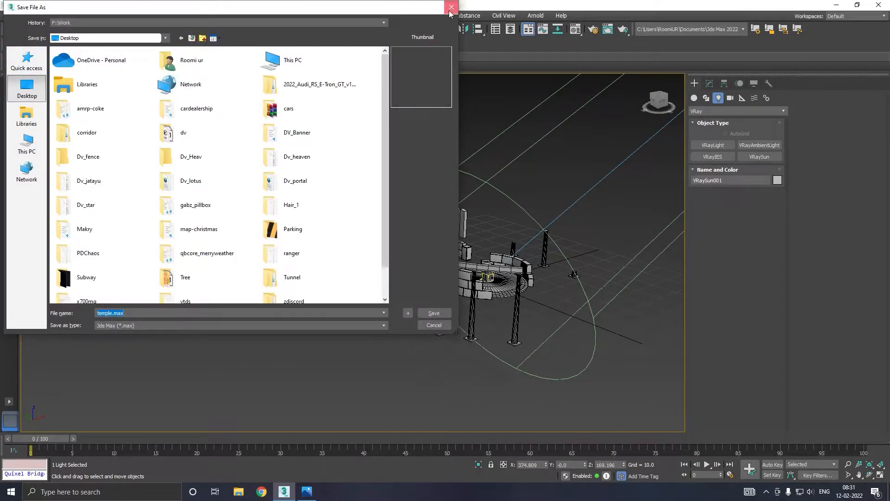
{"action": "left_click", "coordinate": [451, 7]}
Save a copy of the temple scene and save the current scene file
{"action": "left_click", "coordinate": [10, 15]}
{"action": "left_click", "coordinate": [29, 107]}
{"action": "left_click", "coordinate": [429, 313]}
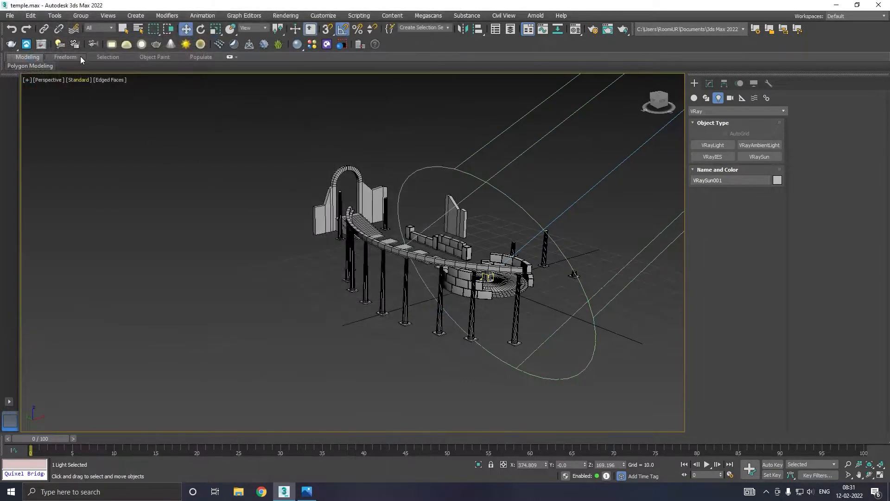
{"action": "left_click", "coordinate": [9, 16]}
{"action": "left_click", "coordinate": [29, 82]}
Create a VRayPlane on the ground beneath the curved beam and its columns
{"action": "left_click", "coordinate": [695, 99]}
{"action": "left_click", "coordinate": [700, 112]}
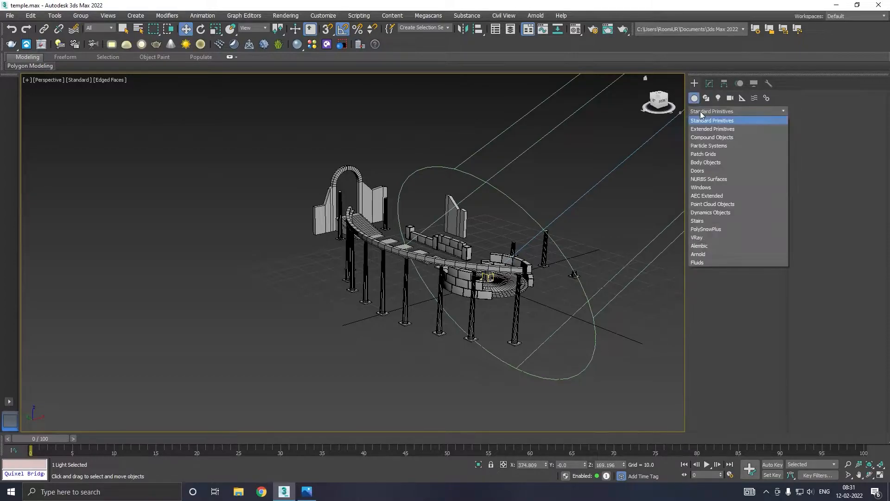
{"action": "left_click", "coordinate": [703, 238]}
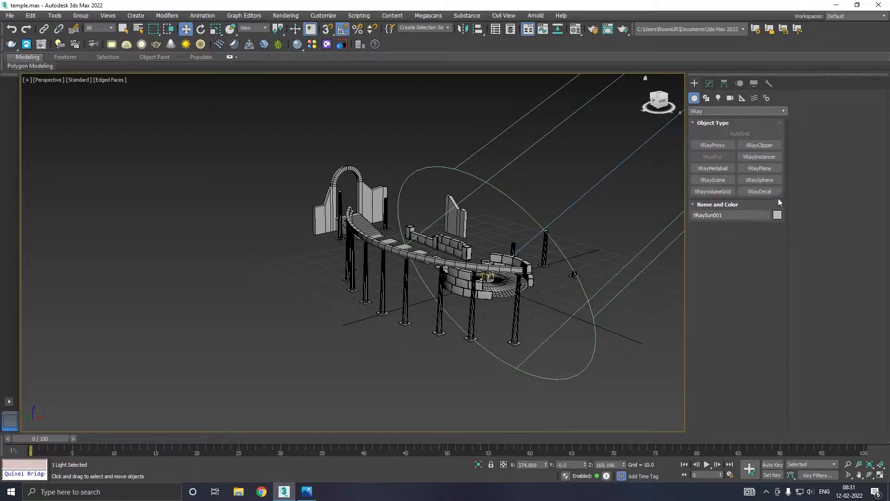
{"action": "left_click", "coordinate": [754, 169]}
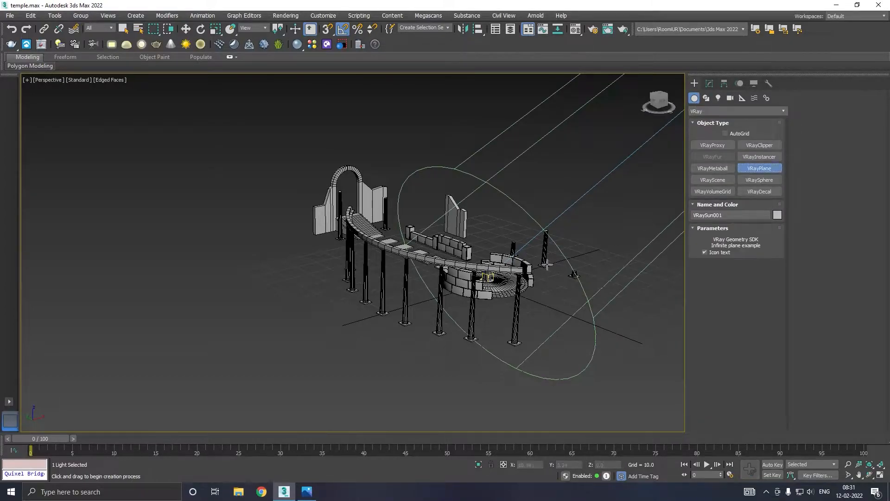
{"action": "left_click", "coordinate": [424, 301]}
{"action": "key", "text": "w"}
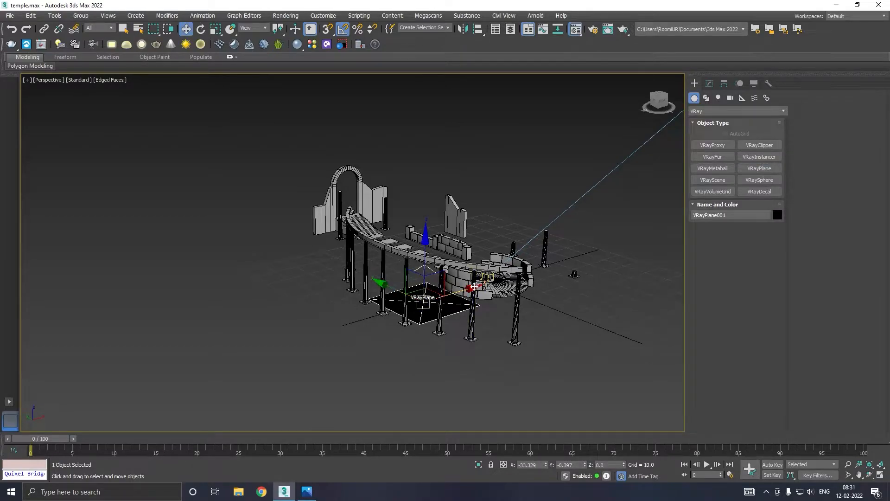
Assign a light grey VRayMtl to the VRayPlane under a new material name and move the plane along Y, clear of the temple
{"action": "key", "text": "m"}
{"action": "left_click", "coordinate": [72, 165]}
{"action": "left_click", "coordinate": [78, 239]}
{"action": "left_click", "coordinate": [410, 241]}
{"action": "left_click", "coordinate": [415, 261]}
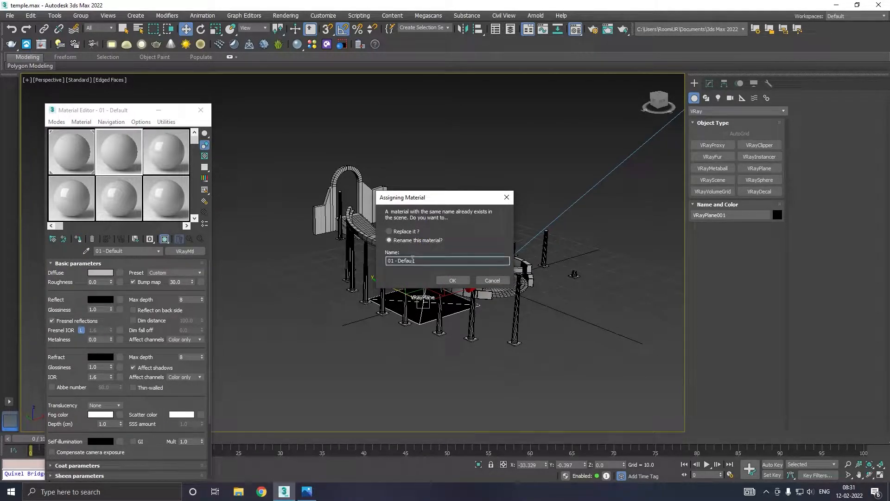
{"action": "type", "text": "d"}
{"action": "left_click", "coordinate": [449, 280]}
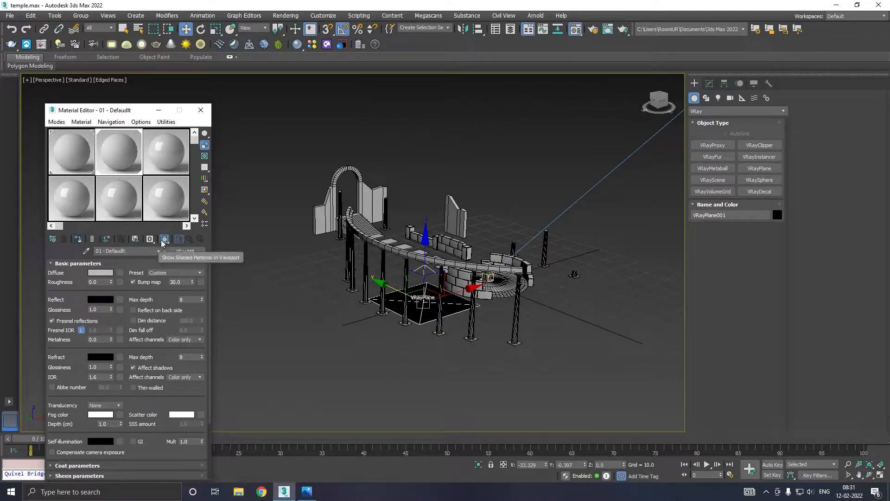
{"action": "left_click", "coordinate": [201, 110]}
{"action": "left_click_drag", "start_coordinate": [385, 284], "coordinate": [805, 324]}
Collapse the modifier stack of the curved beam above the columns to an Editable Poly
{"action": "left_click", "coordinate": [518, 307]}
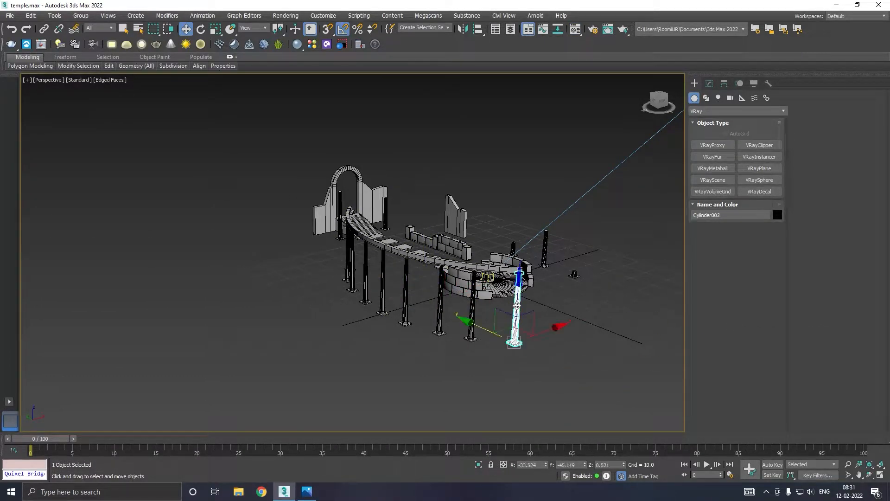
{"action": "scroll", "coordinate": [490, 273], "scroll_direction": "up", "scroll_amount": 2}
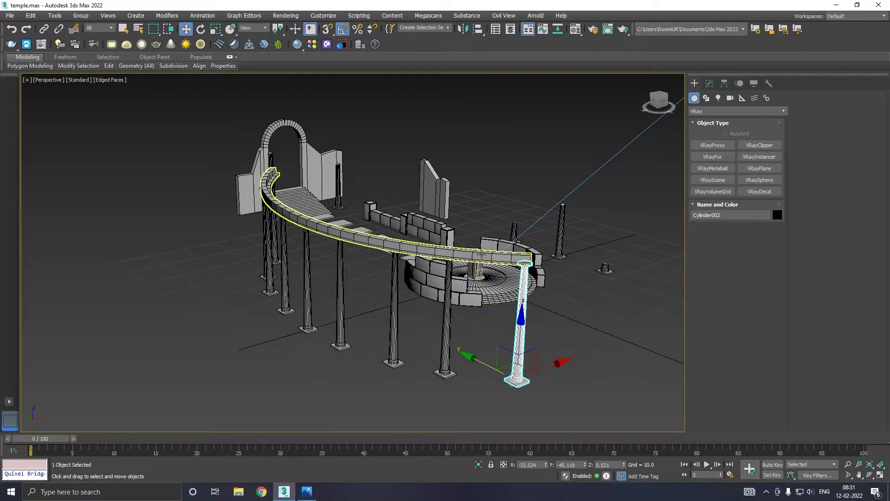
{"action": "scroll", "coordinate": [490, 274], "scroll_direction": "up", "scroll_amount": 4}
{"action": "left_click", "coordinate": [481, 255]}
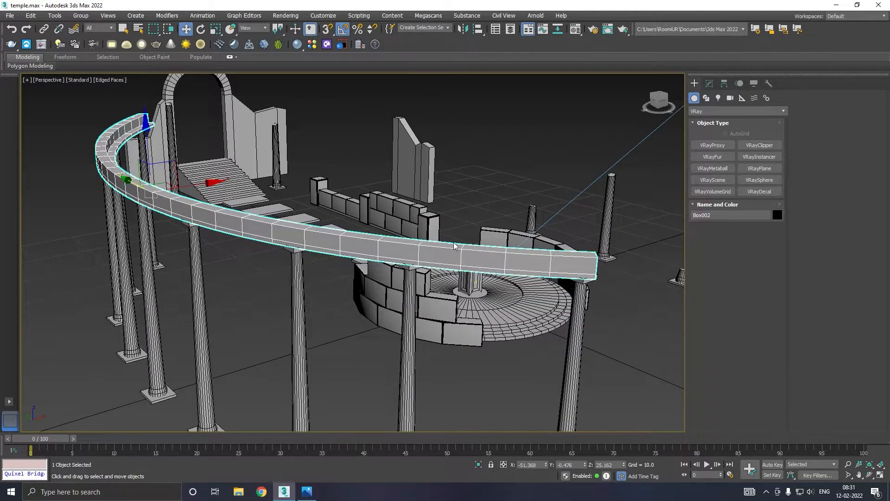
{"action": "left_click", "coordinate": [708, 87]}
{"action": "right_click", "coordinate": [714, 120]}
{"action": "left_click", "coordinate": [740, 229]}
Select the whole curved beam in Element mode, adjust its polygon properties and deselect the beam
{"action": "left_click", "coordinate": [757, 219]}
{"action": "left_click", "coordinate": [560, 262]}
{"action": "left_click", "coordinate": [853, 424]}
{"action": "scroll", "coordinate": [844, 423], "scroll_direction": "down", "scroll_amount": 1}
{"action": "left_click", "coordinate": [817, 421]}
{"action": "left_click", "coordinate": [706, 122]}
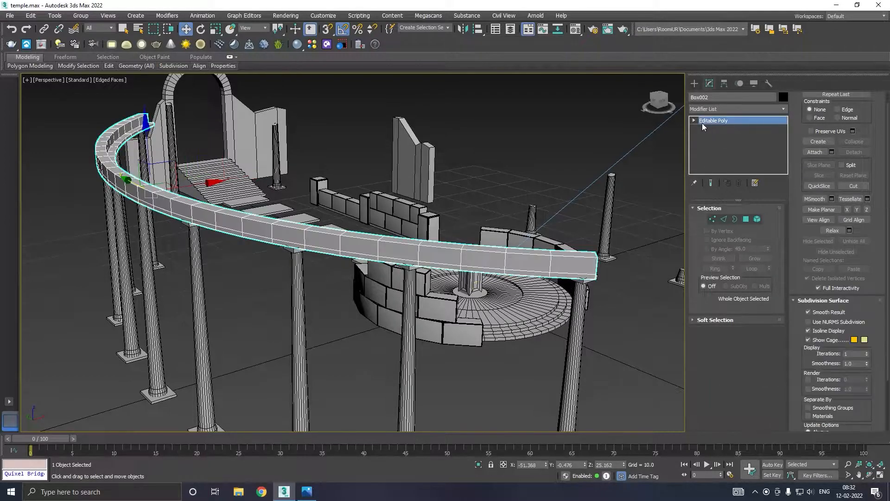
{"action": "left_click", "coordinate": [513, 189]}
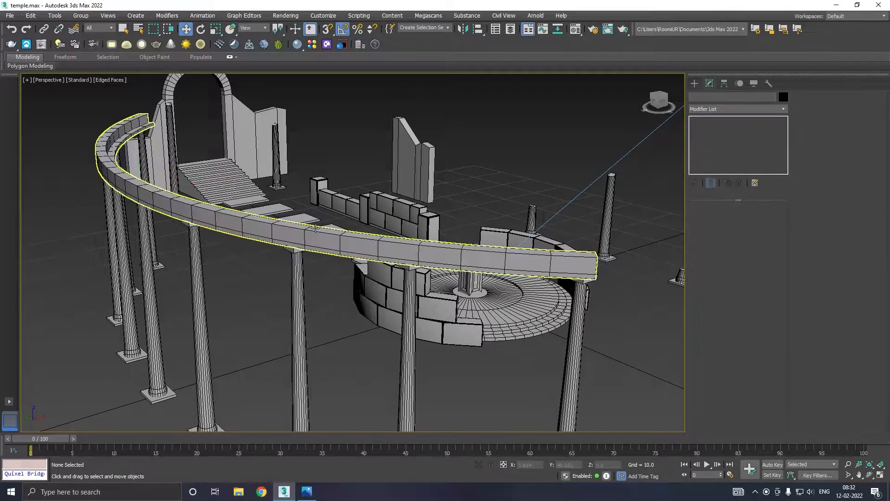
Add a VRayEnvironmentFog atmosphere effect to the scene's environment
{"action": "scroll", "coordinate": [316, 227], "scroll_direction": "down", "scroll_amount": 4}
{"action": "middle_click_drag", "start_coordinate": [395, 223], "coordinate": [398, 262]}
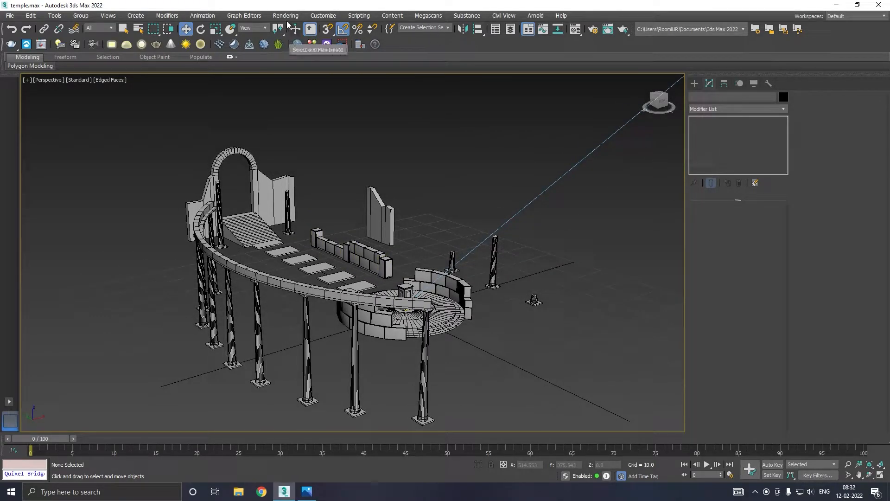
{"action": "left_click", "coordinate": [286, 15]}
{"action": "left_click", "coordinate": [299, 136]}
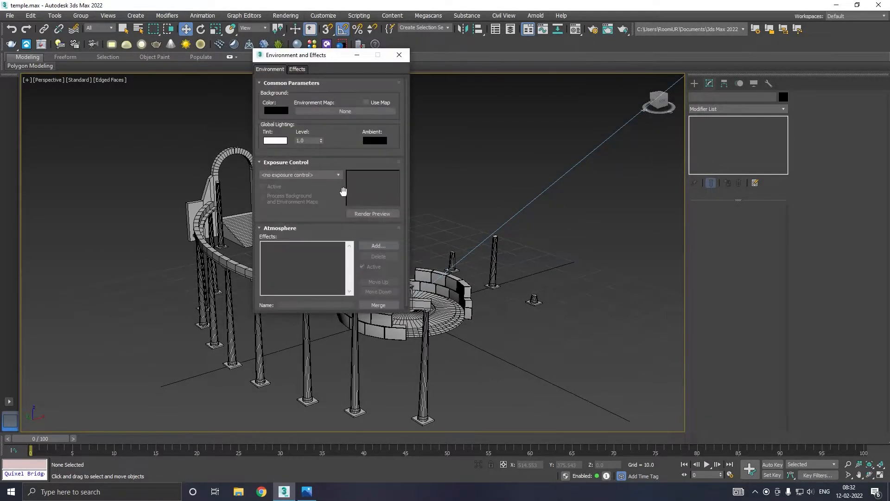
{"action": "left_click", "coordinate": [378, 246]}
{"action": "left_click", "coordinate": [297, 112]}
{"action": "left_click", "coordinate": [326, 217]}
Set the environment fog's scatter bounces to 12 and its fog distance to 1200
{"action": "scroll", "coordinate": [403, 259], "scroll_direction": "down", "scroll_amount": 4}
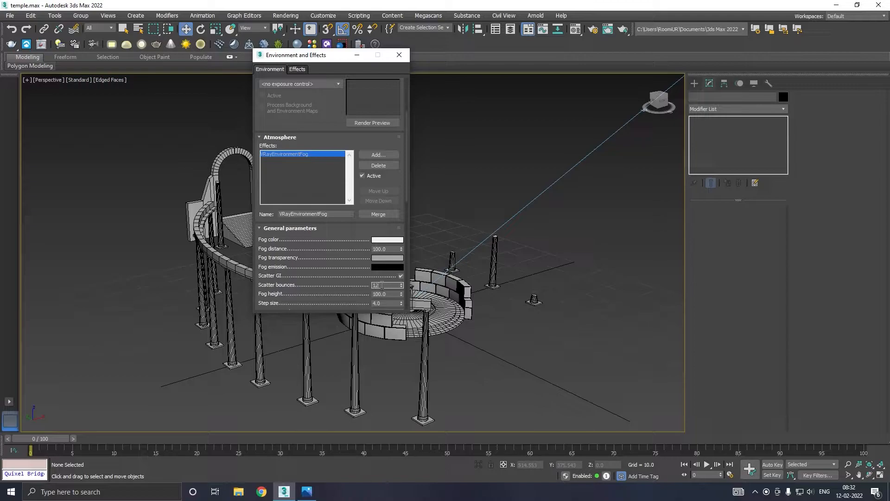
{"action": "double_click", "coordinate": [375, 248]}
{"action": "left_click_drag", "start_coordinate": [339, 256], "coordinate": [330, 180]}
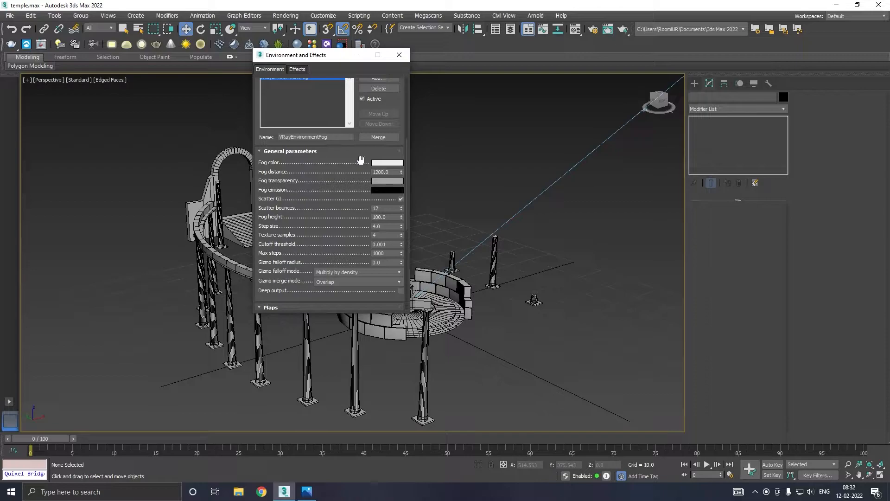
{"action": "left_click", "coordinate": [399, 55]}
Set the VRaySun's intensity multiplier to 0.1
{"action": "middle_click_drag", "start_coordinate": [424, 183], "coordinate": [399, 221]}
{"action": "scroll", "coordinate": [467, 282], "scroll_direction": "down", "scroll_amount": 3}
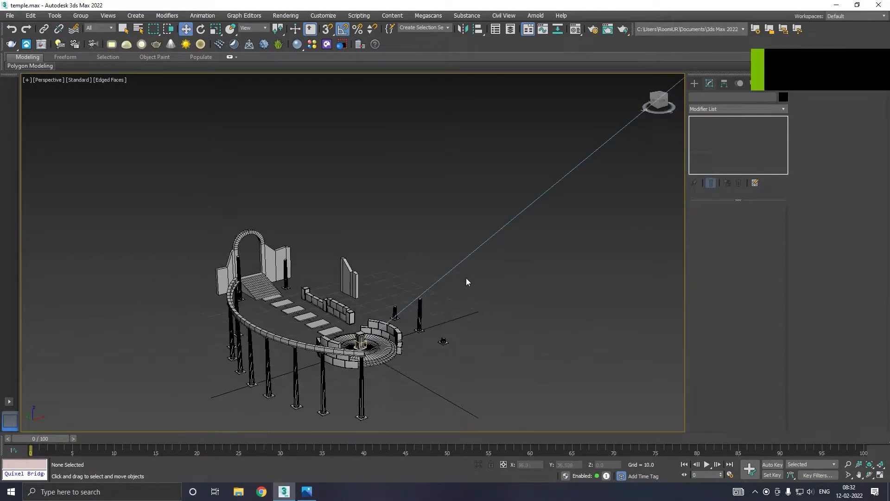
{"action": "left_click", "coordinate": [457, 266]}
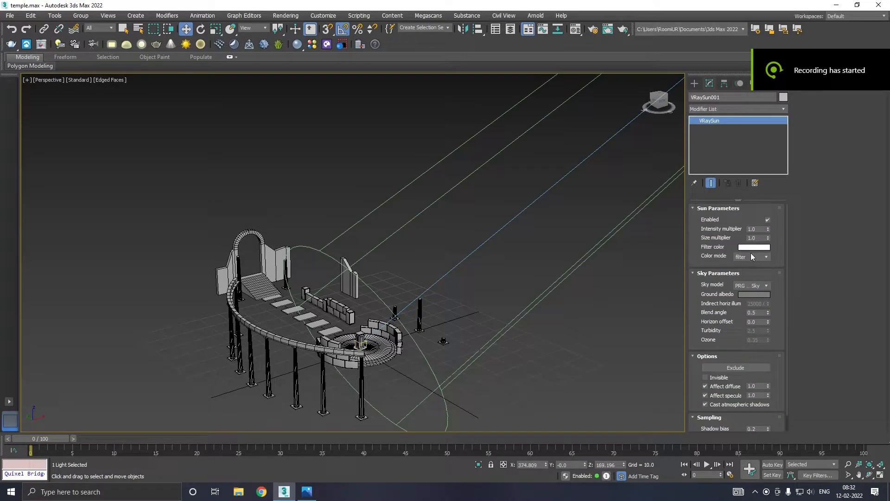
{"action": "type", "text": ".1"}
{"action": "key", "text": "Return"}
Frame the temple in Perspective, switch the viewport to High Quality shading and start the V-Ray Viewport IPR
{"action": "middle_click_drag", "start_coordinate": [458, 272], "coordinate": [460, 271]}
{"action": "middle_click_drag", "start_coordinate": [262, 271], "coordinate": [280, 236]}
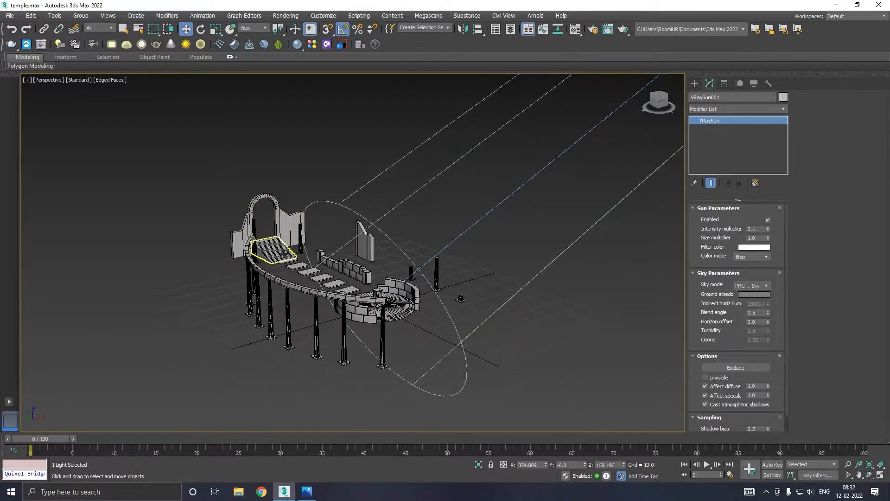
{"action": "scroll", "coordinate": [305, 332], "scroll_direction": "up", "scroll_amount": 3}
{"action": "scroll", "coordinate": [304, 325], "scroll_direction": "down", "scroll_amount": 3}
{"action": "scroll", "coordinate": [287, 269], "scroll_direction": "up", "scroll_amount": 2}
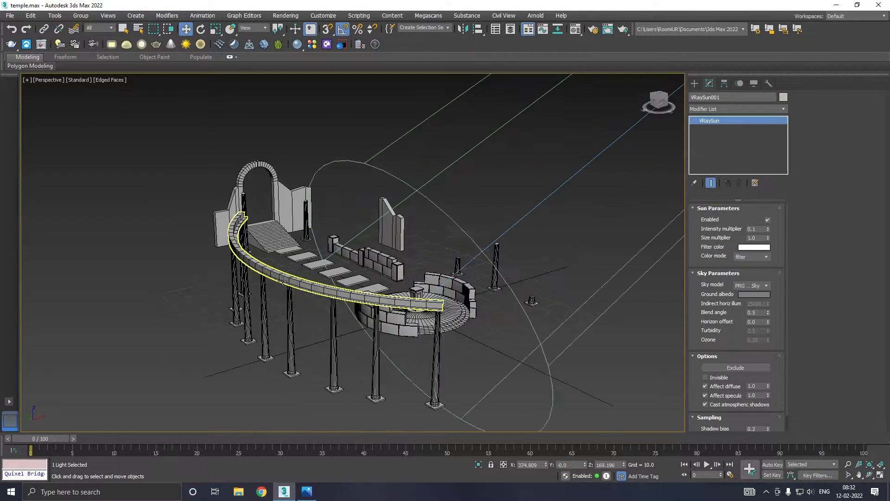
{"action": "left_click", "coordinate": [75, 80]}
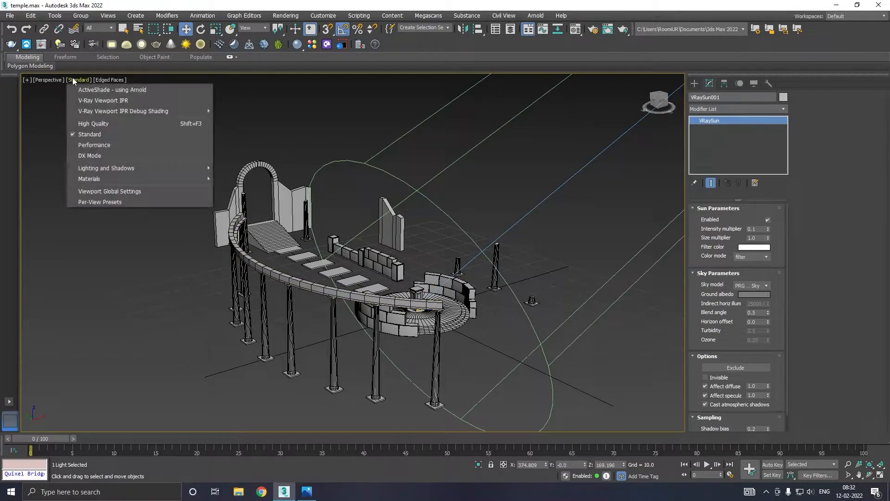
{"action": "left_click", "coordinate": [98, 124]}
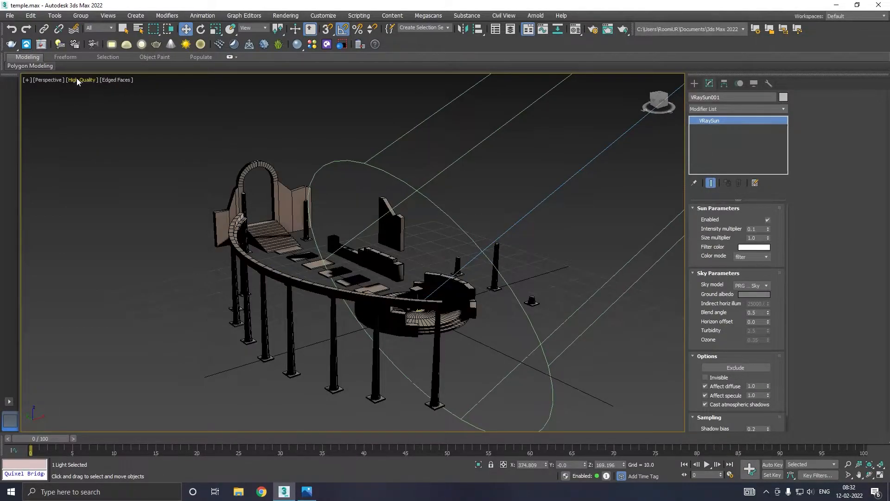
{"action": "left_click", "coordinate": [77, 79]}
{"action": "left_click", "coordinate": [100, 101]}
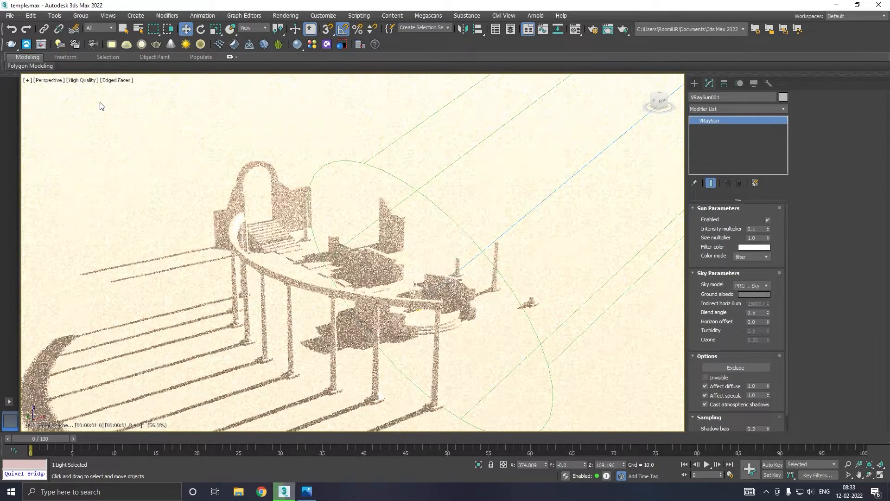
Set the VRaySun's color mode to direct and its intensity multiplier to 1
{"action": "left_click", "coordinate": [764, 258]}
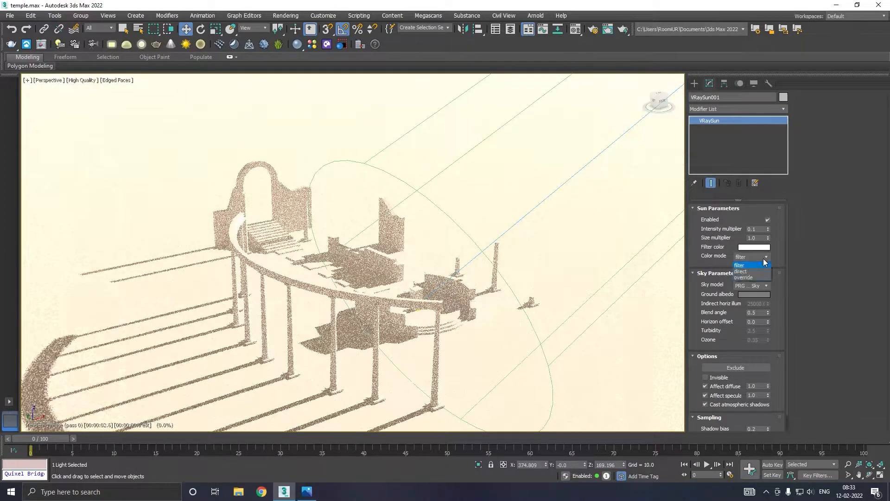
{"action": "left_click", "coordinate": [759, 271]}
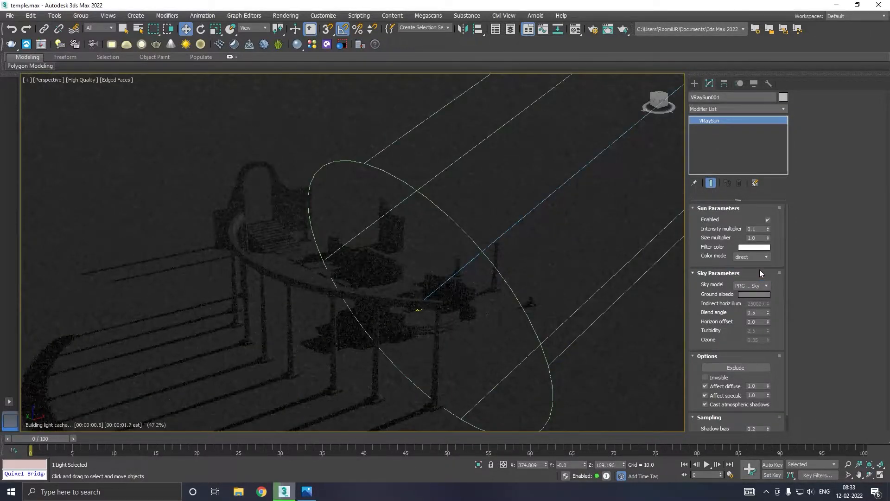
{"action": "double_click", "coordinate": [755, 229]}
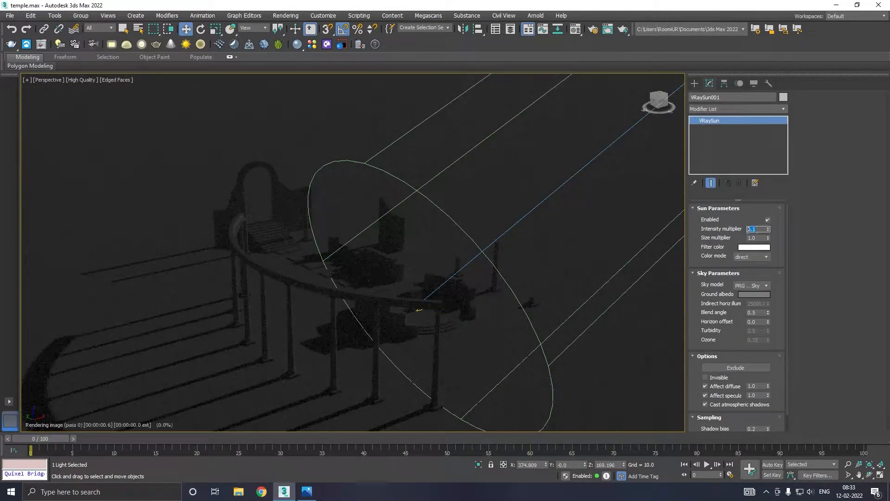
{"action": "type", "text": "1"}
{"action": "key", "text": "Return"}
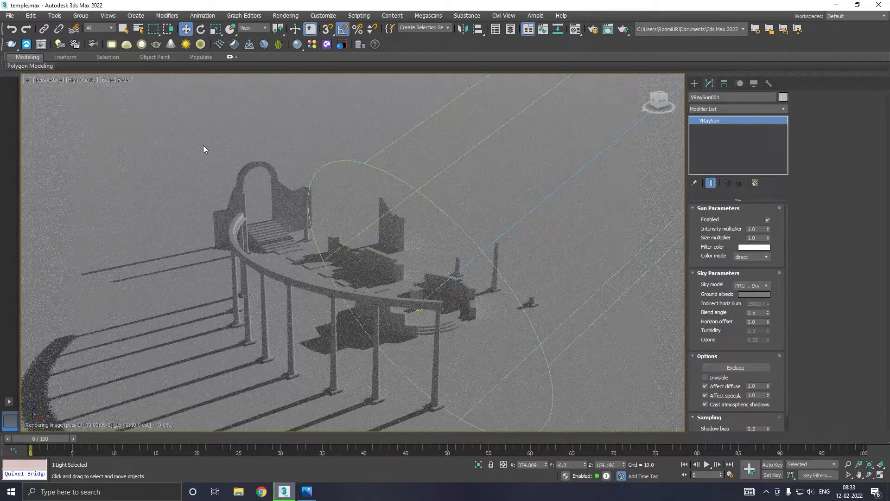
Stop the viewport IPR and, in the Front view, move the VRaySun farther out and lower, to about X 754 and Z 130
{"action": "left_click", "coordinate": [78, 79]}
{"action": "left_click", "coordinate": [94, 98]}
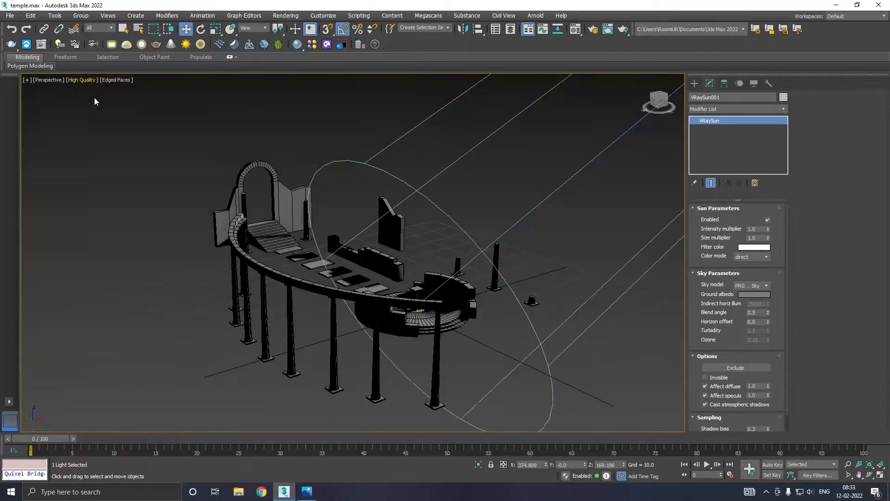
{"action": "key", "text": "f"}
{"action": "scroll", "coordinate": [346, 303], "scroll_direction": "down", "scroll_amount": 2}
{"action": "middle_click_drag", "start_coordinate": [420, 296], "coordinate": [281, 339]}
{"action": "left_click_drag", "start_coordinate": [472, 273], "coordinate": [632, 242]}
{"action": "left_click_drag", "start_coordinate": [579, 221], "coordinate": [588, 237]}
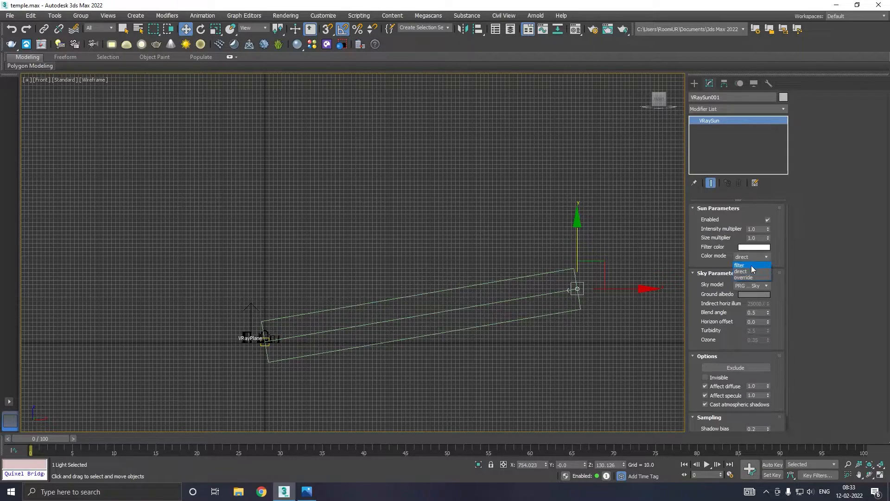
Set the VRaySun's color mode to filter and start the V-Ray Viewport IPR in the Perspective view
{"action": "key", "text": "p"}
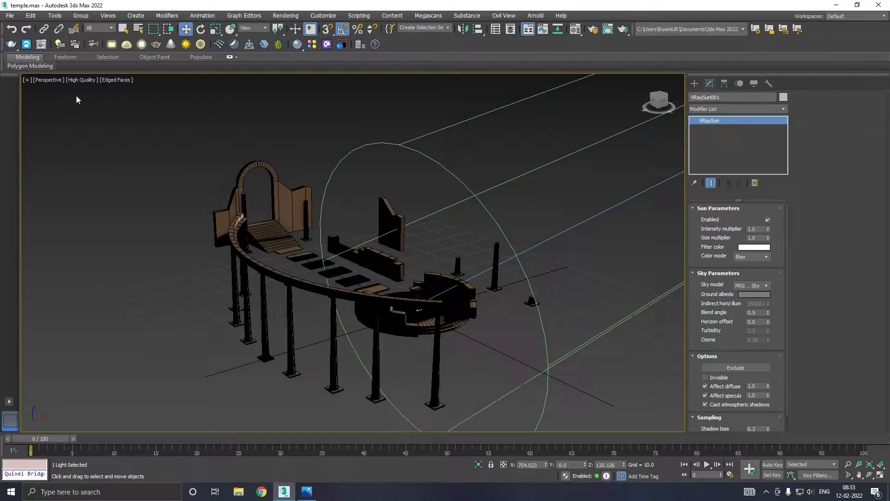
{"action": "left_click", "coordinate": [75, 81]}
{"action": "left_click", "coordinate": [88, 99]}
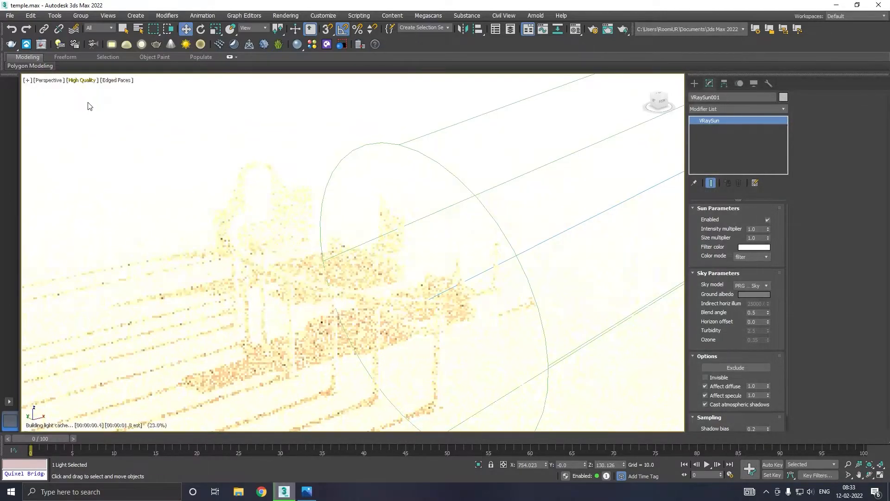
Switch the VRaySun's color mode to direct and back to filter, and set its intensity multiplier to 0.1
{"action": "left_click", "coordinate": [764, 257]}
{"action": "left_click", "coordinate": [750, 271]}
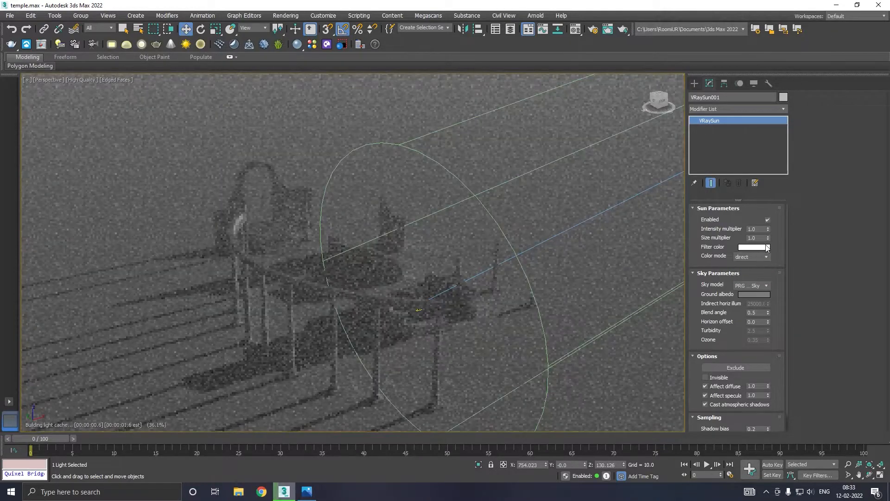
{"action": "left_click", "coordinate": [764, 256]}
{"action": "left_click", "coordinate": [755, 265]}
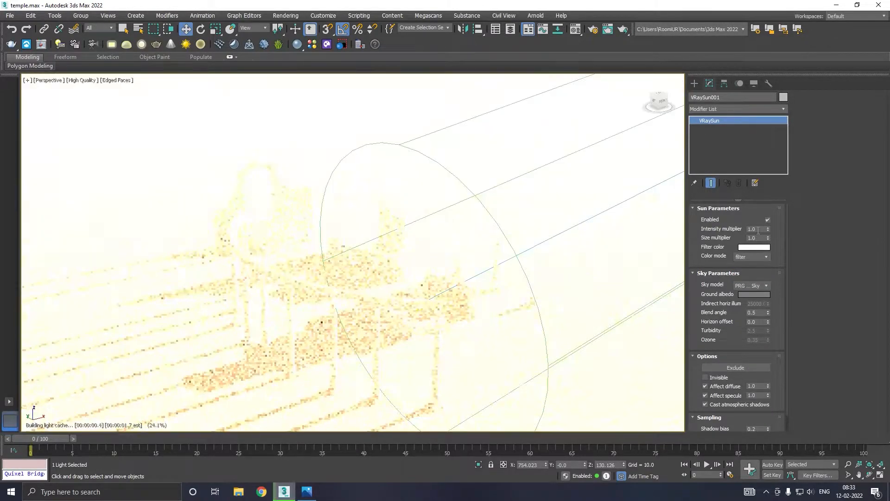
{"action": "type", "text": "0.1"}
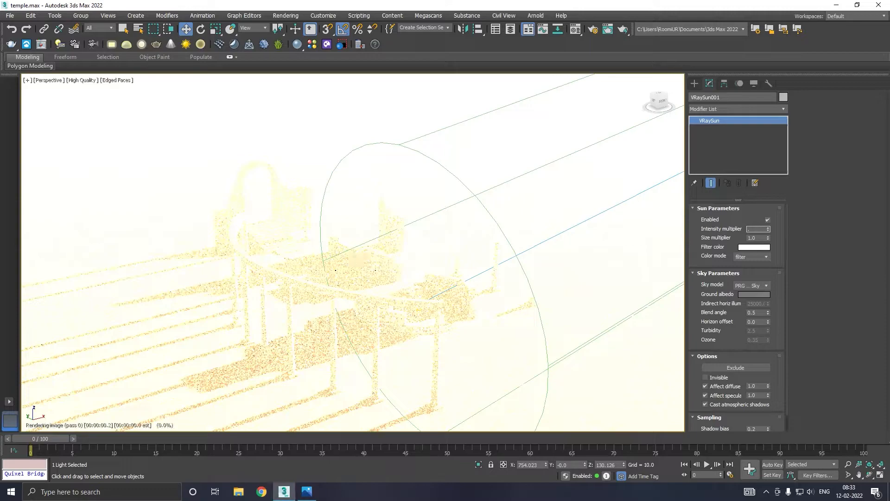
{"action": "key", "text": "Return"}
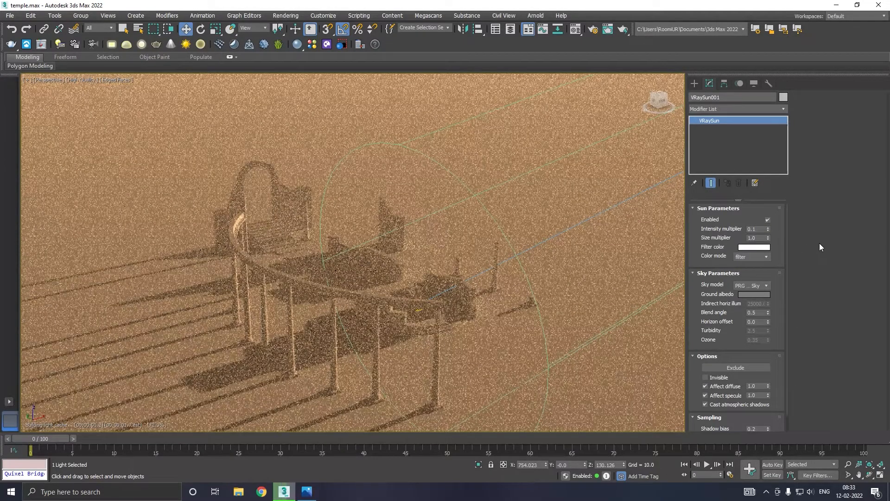
Try blue and orange filter colors on the VRaySun, and accept a very pale warm white of about 253, 240, 232
{"action": "left_click", "coordinate": [763, 246]}
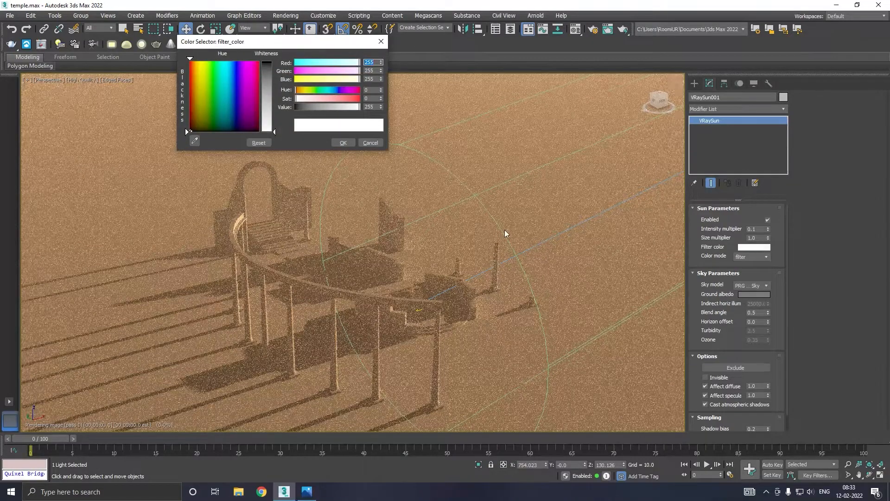
{"action": "left_click", "coordinate": [231, 68]}
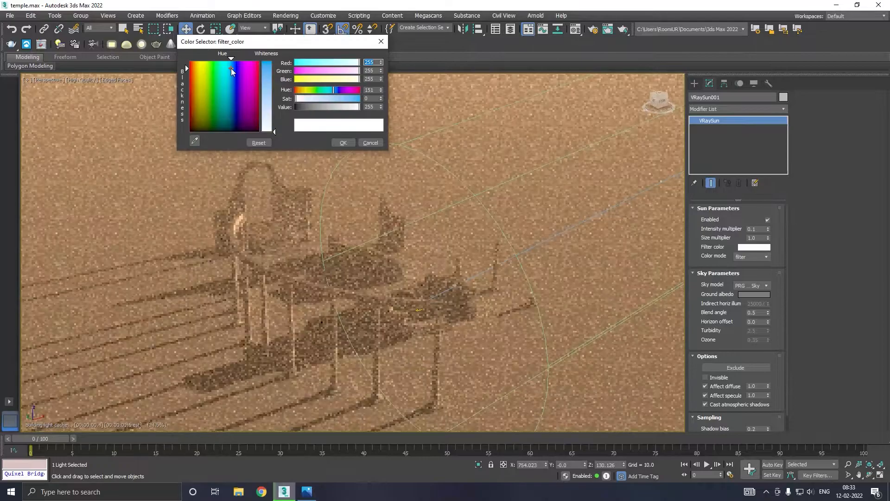
{"action": "left_click_drag", "start_coordinate": [279, 96], "coordinate": [267, 83]}
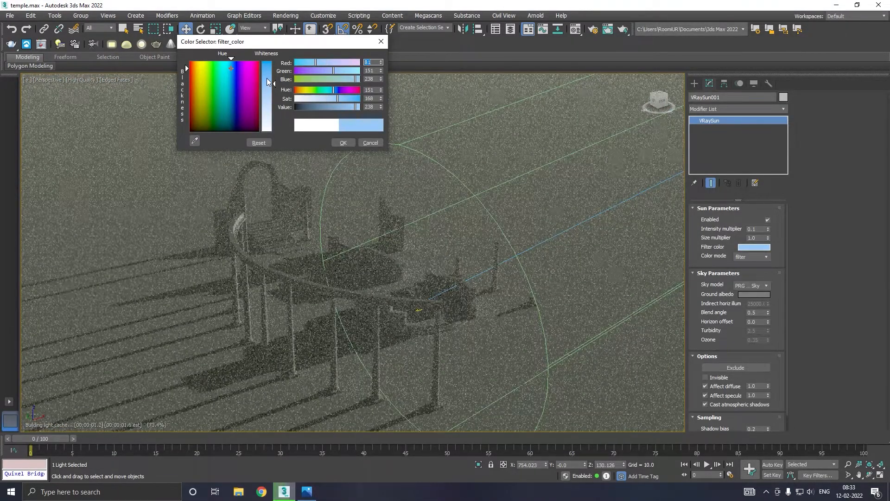
{"action": "left_click", "coordinate": [195, 68]}
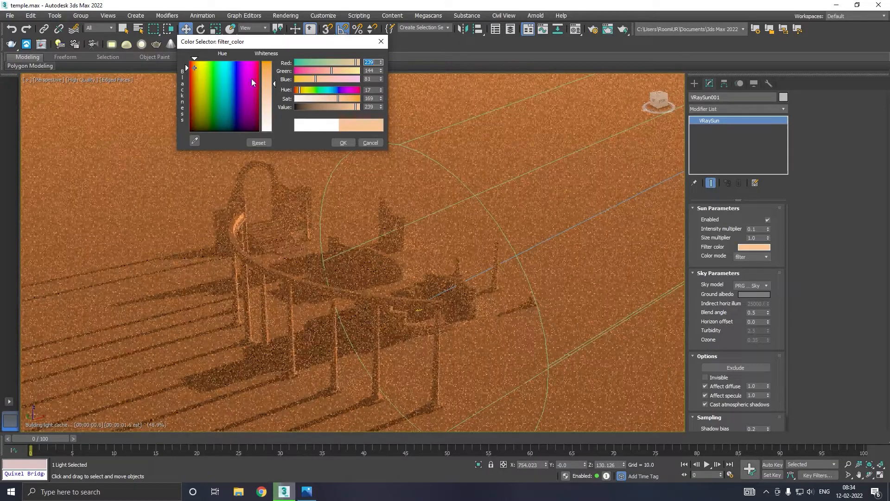
{"action": "left_click_drag", "start_coordinate": [274, 96], "coordinate": [274, 115]}
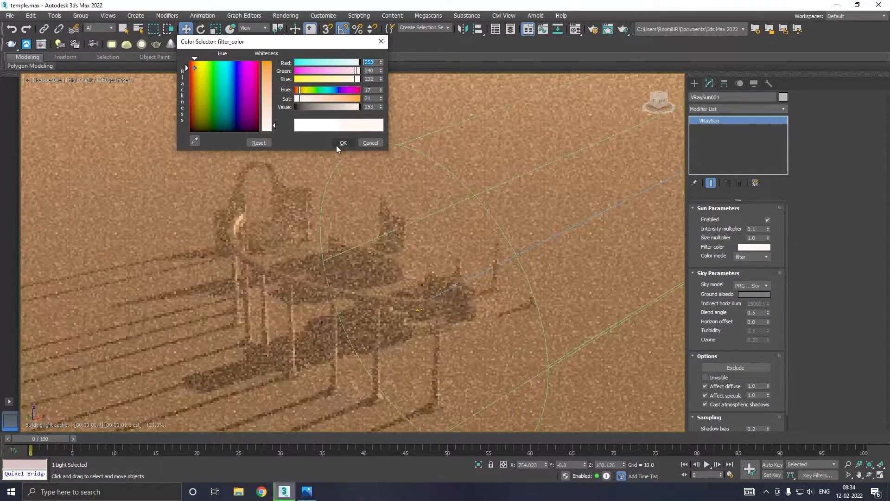
{"action": "left_click", "coordinate": [336, 145]}
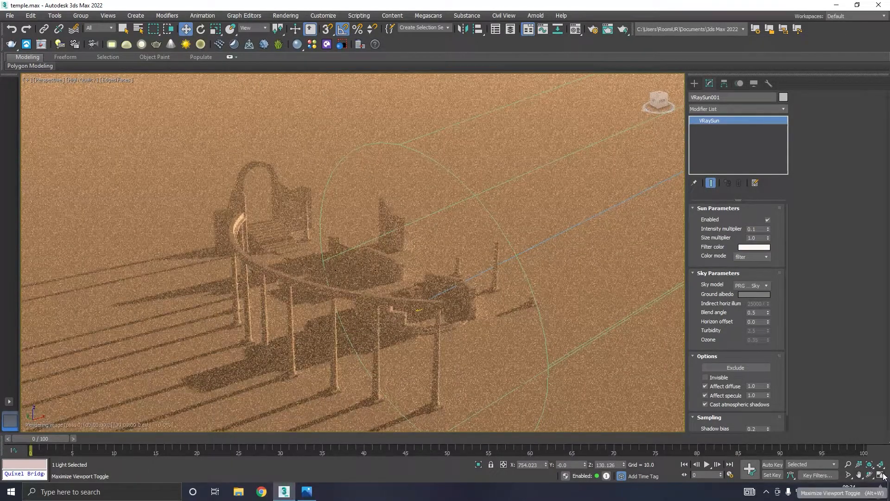
Return to the four-view layout, raise the VRaySun in the Left view to about Z 414 and set its color mode to direct
{"action": "left_click", "coordinate": [880, 475]}
{"action": "scroll", "coordinate": [221, 340], "scroll_direction": "up", "scroll_amount": 6}
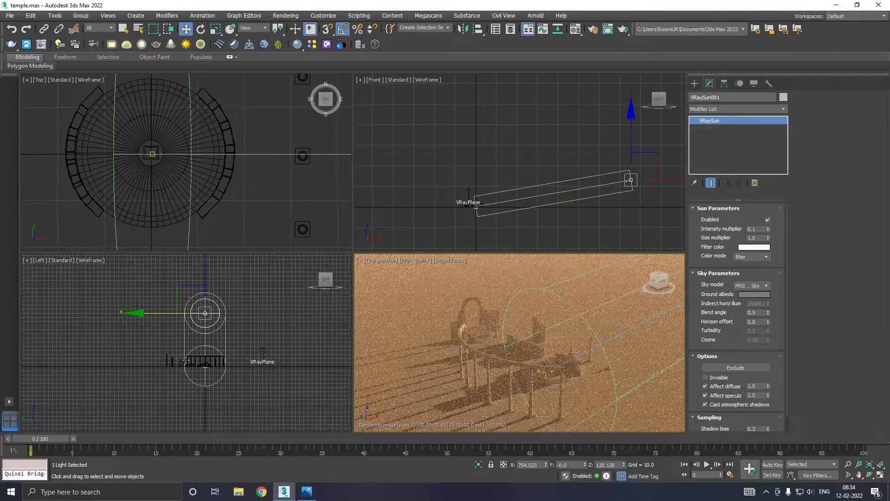
{"action": "middle_click_drag", "start_coordinate": [233, 321], "coordinate": [240, 349]}
{"action": "left_click_drag", "start_coordinate": [203, 318], "coordinate": [209, 263]}
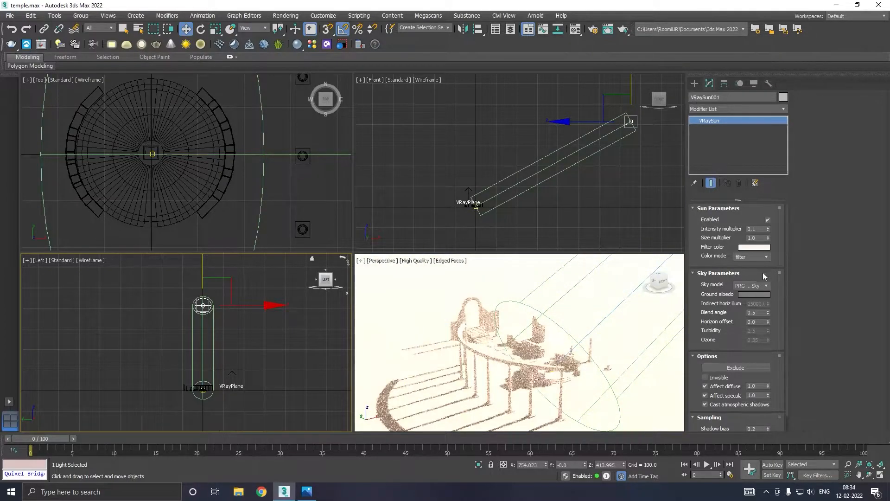
{"action": "left_click", "coordinate": [753, 256]}
{"action": "left_click", "coordinate": [749, 273]}
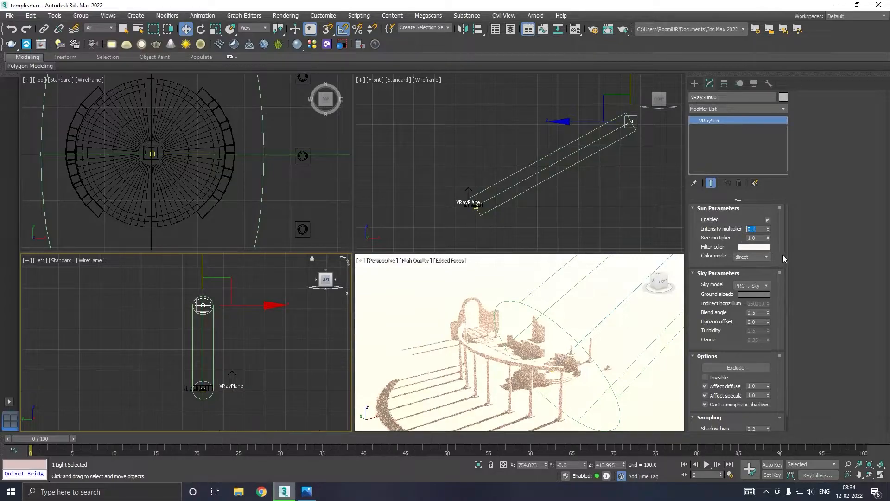
Deselect the sun, inspect the temple's lighting up close in Perspective and stop the V-Ray Viewport IPR
{"action": "left_click", "coordinate": [616, 332]}
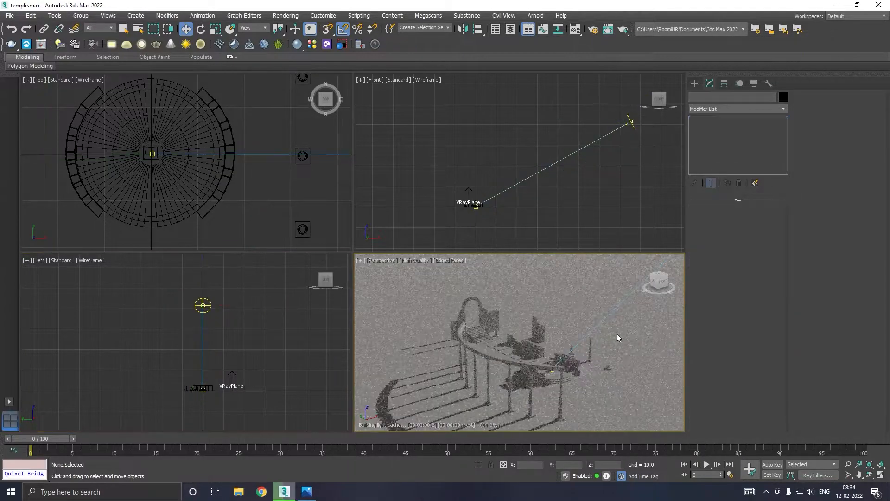
{"action": "scroll", "coordinate": [549, 393], "scroll_direction": "up", "scroll_amount": 5}
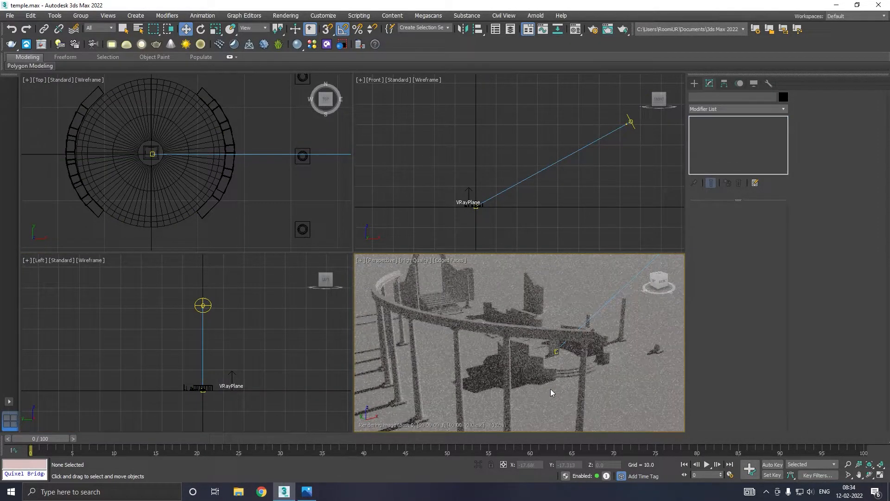
{"action": "scroll", "coordinate": [529, 333], "scroll_direction": "down", "scroll_amount": 2}
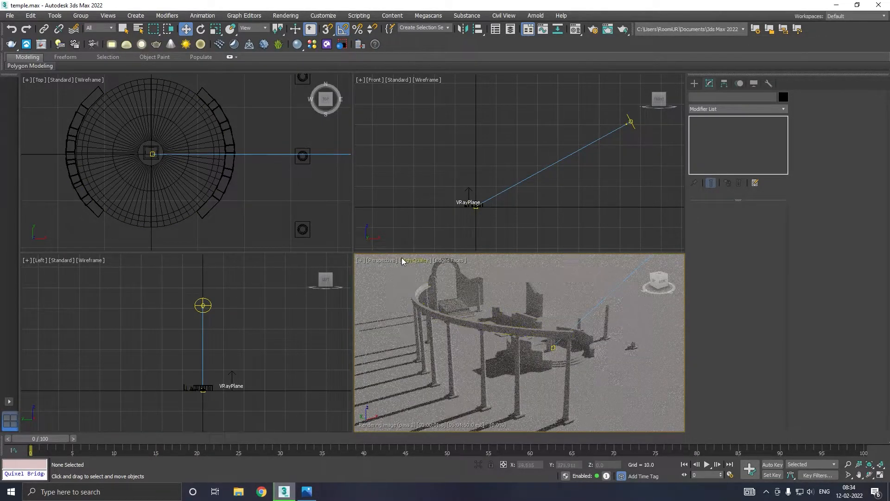
{"action": "left_click", "coordinate": [414, 261]}
{"action": "left_click", "coordinate": [423, 280]}
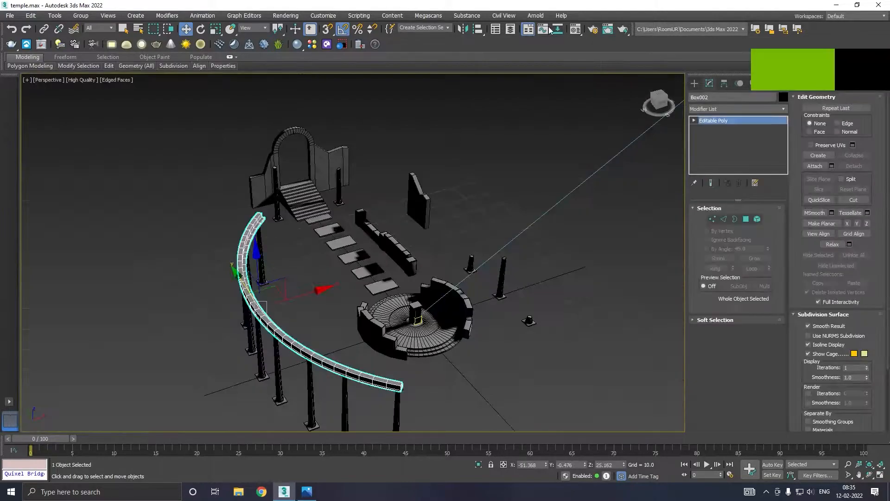
Assign a VRayEdgesTex map to the diffuse channel of the 01 - Default material
{"action": "left_click", "coordinate": [577, 31]}
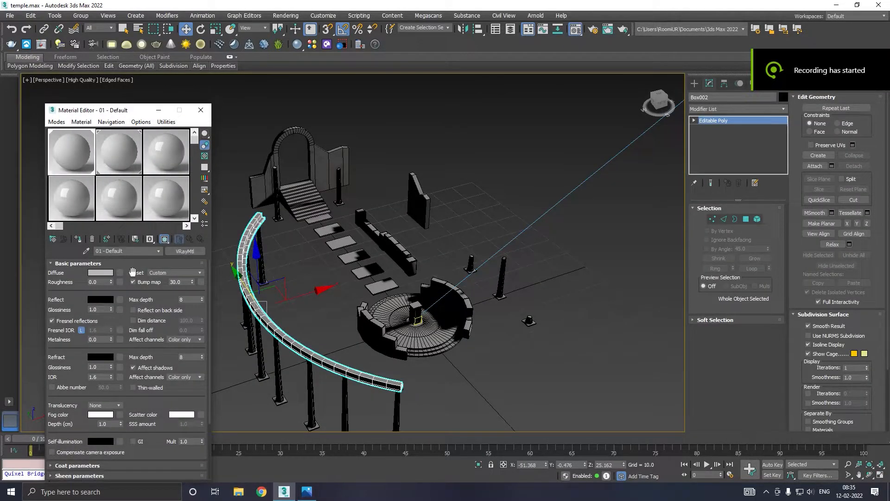
{"action": "left_click", "coordinate": [92, 263]}
{"action": "left_click", "coordinate": [79, 365]}
{"action": "scroll", "coordinate": [85, 339], "scroll_direction": "down", "scroll_amount": 2}
{"action": "left_click", "coordinate": [169, 319]}
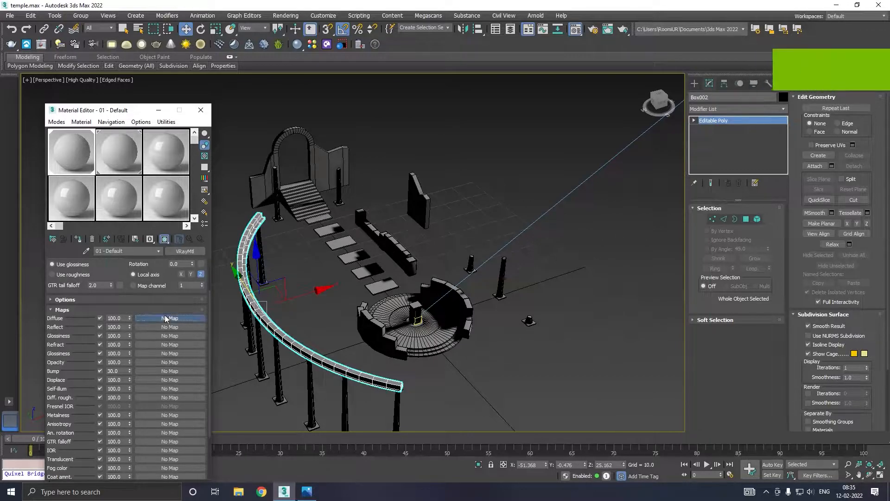
{"action": "left_click", "coordinate": [374, 251]}
{"action": "left_click", "coordinate": [374, 252]}
{"action": "scroll", "coordinate": [366, 271], "scroll_direction": "down", "scroll_amount": 2}
{"action": "scroll", "coordinate": [366, 274], "scroll_direction": "down", "scroll_amount": 8}
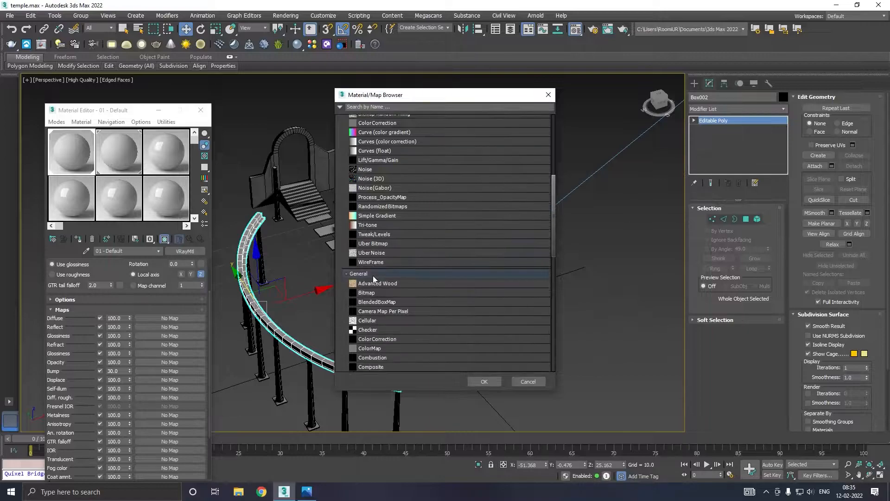
{"action": "scroll", "coordinate": [374, 278], "scroll_direction": "down", "scroll_amount": 8}
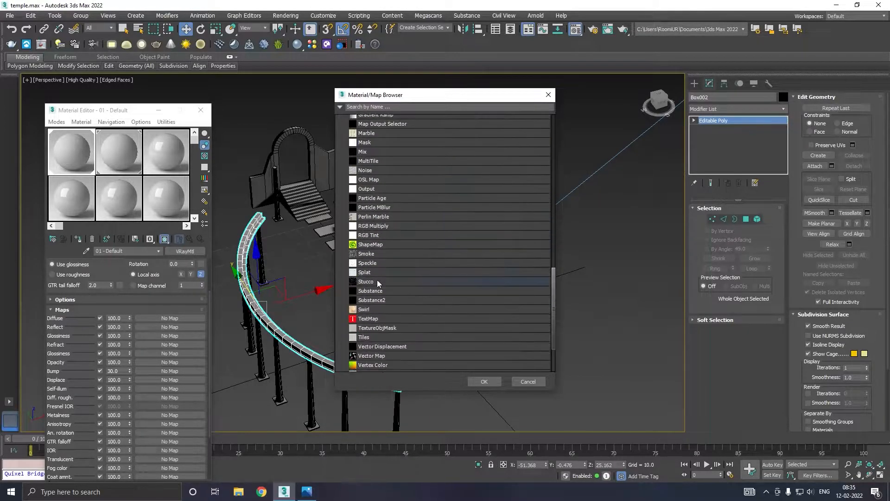
{"action": "left_click", "coordinate": [361, 344]}
{"action": "scroll", "coordinate": [371, 350], "scroll_direction": "down", "scroll_amount": 3}
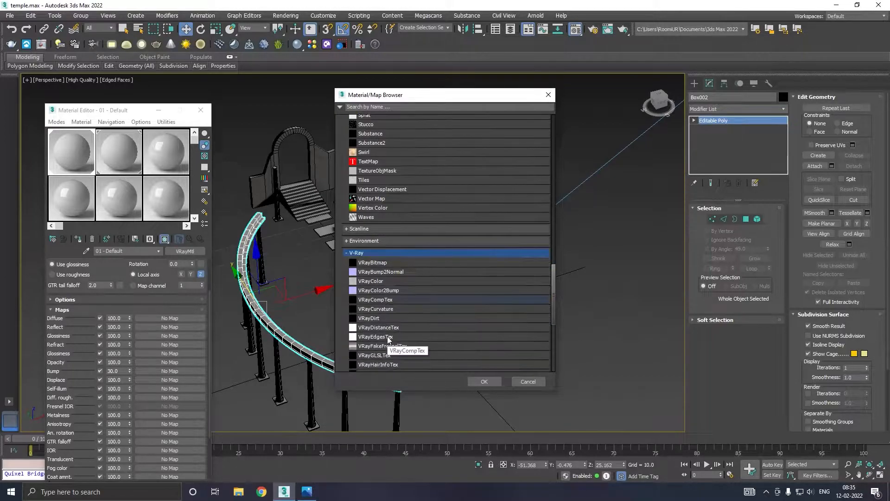
{"action": "scroll", "coordinate": [388, 338], "scroll_direction": "down", "scroll_amount": 2}
{"action": "double_click", "coordinate": [387, 337]}
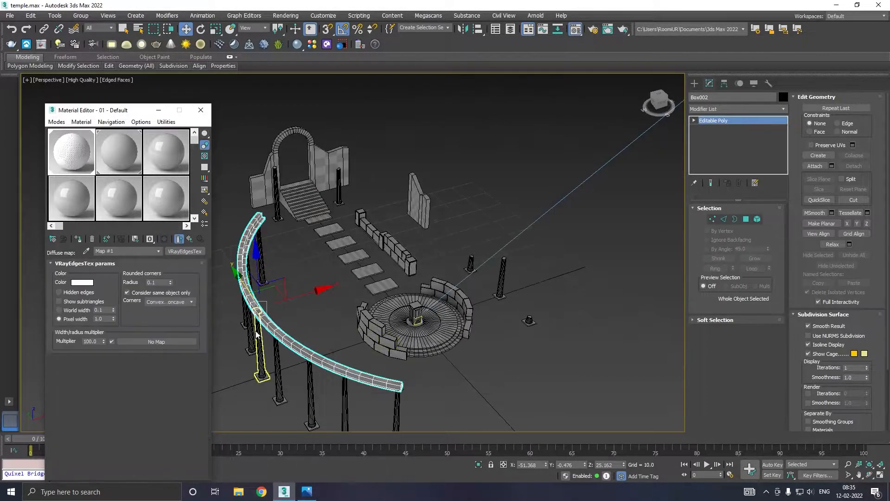
Set the VRayEdgesTex edge color to a near-black gray with a value of 18 and close the Material Editor
{"action": "left_click", "coordinate": [87, 282]}
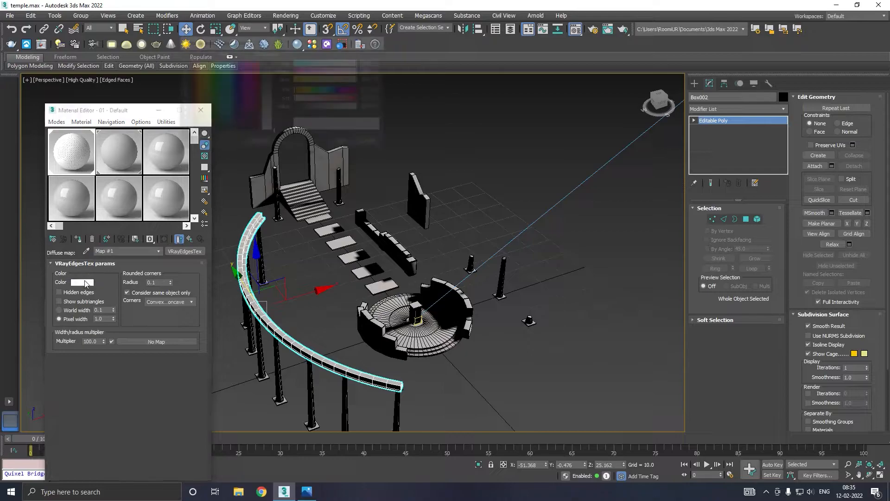
{"action": "left_click", "coordinate": [272, 72]}
{"action": "left_click_drag", "start_coordinate": [276, 70], "coordinate": [276, 66]}
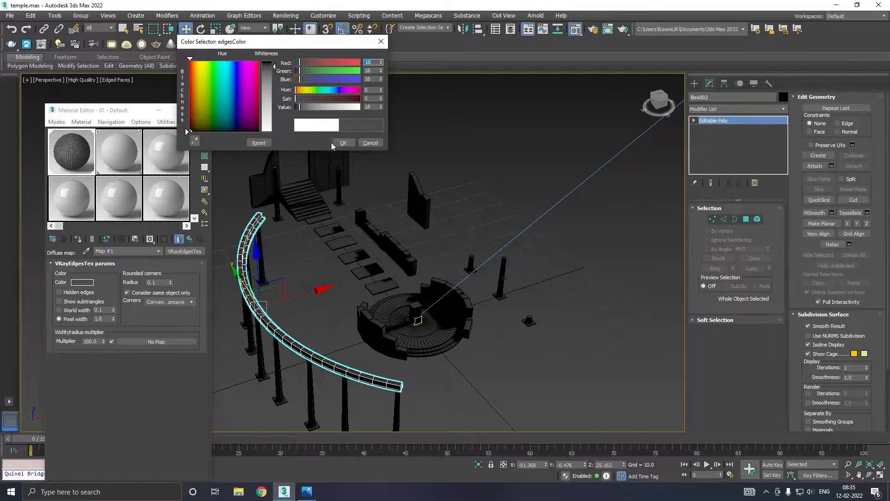
{"action": "left_click", "coordinate": [342, 142]}
{"action": "left_click", "coordinate": [207, 110]}
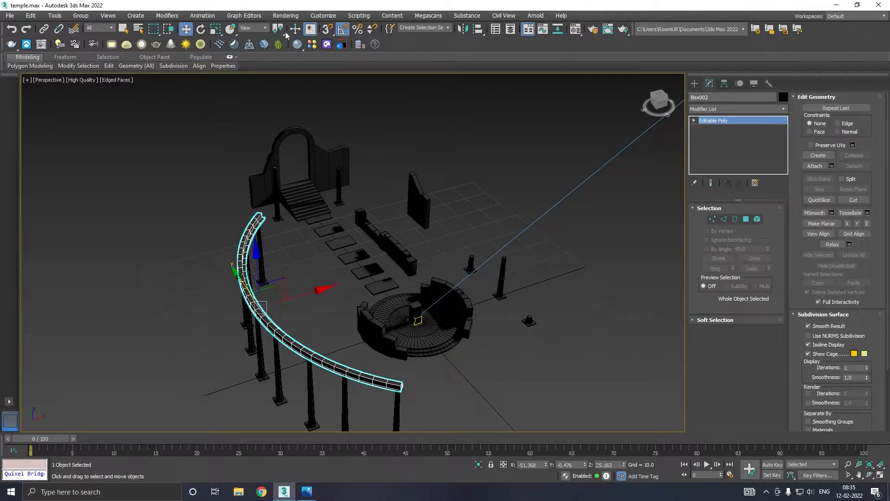
Clear the selection and start the V-Ray Viewport IPR in the Perspective view
{"action": "left_click", "coordinate": [146, 91]}
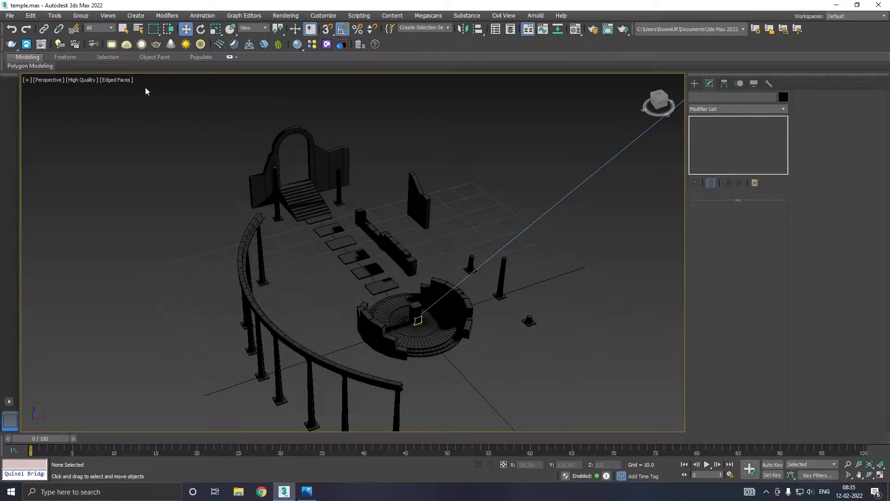
{"action": "left_click", "coordinate": [74, 83]}
{"action": "left_click", "coordinate": [92, 97]}
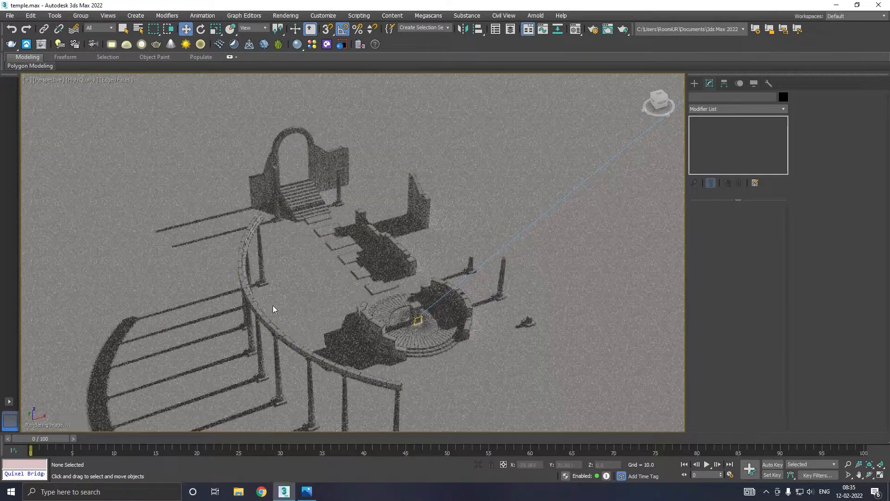
Return to the 01 - Default material's basic parameters and lighten its diffuse color to near-white
{"action": "left_click", "coordinate": [573, 29]}
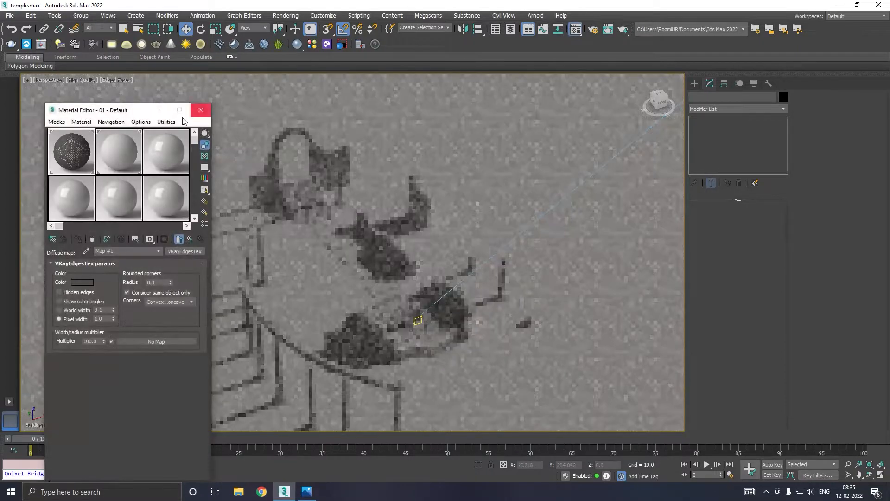
{"action": "left_click", "coordinate": [179, 238]}
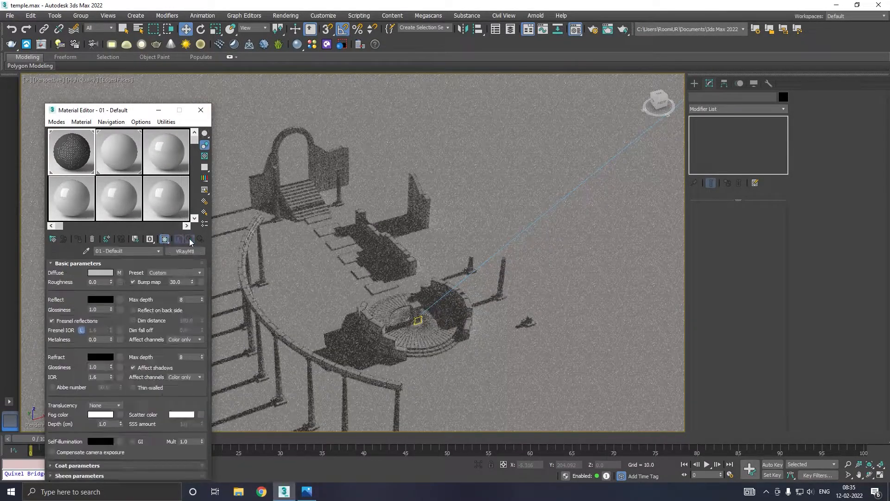
{"action": "left_click", "coordinate": [100, 273]}
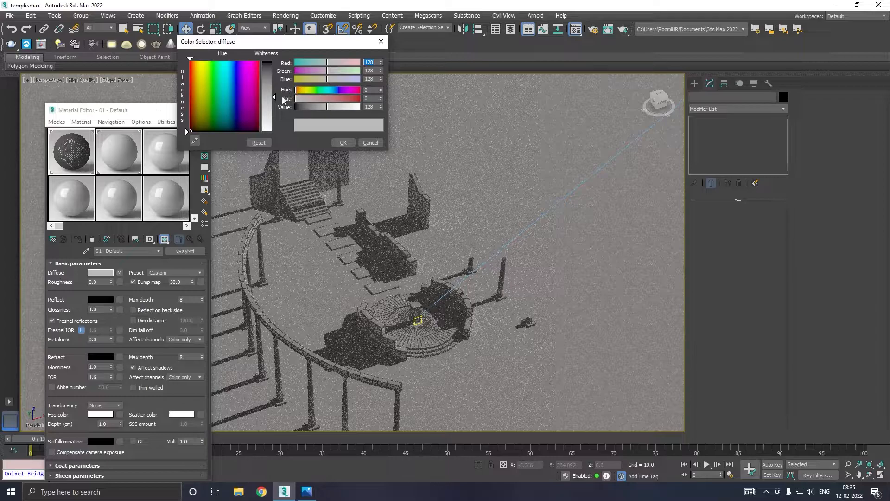
{"action": "left_click_drag", "start_coordinate": [271, 121], "coordinate": [276, 133]}
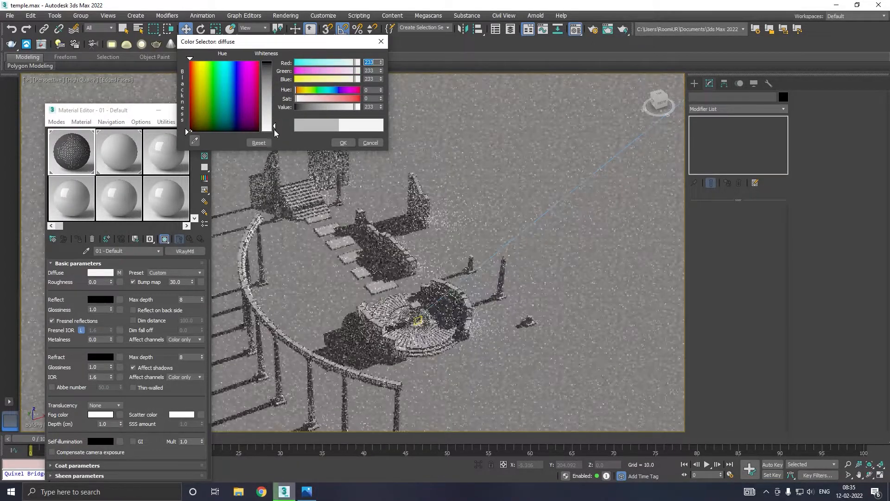
{"action": "left_click", "coordinate": [343, 142]}
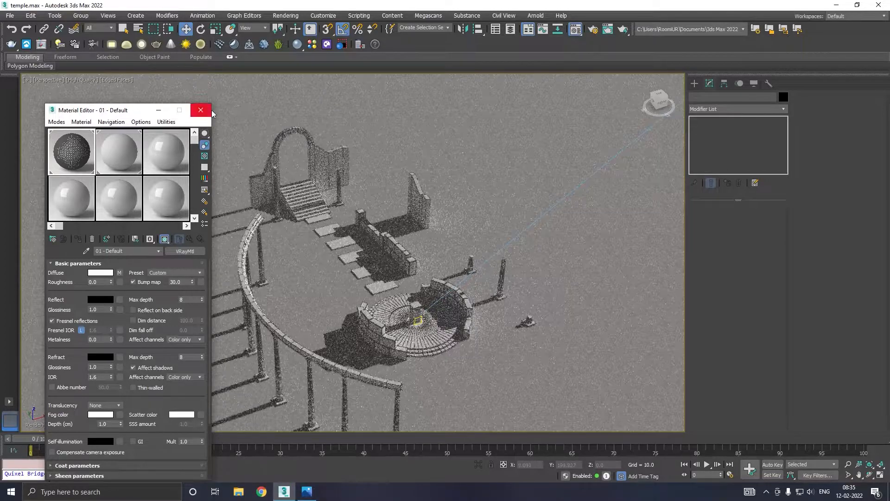
Stop the V-Ray Viewport IPR and bring the VRayPlane into view in Perspective
{"action": "left_click", "coordinate": [81, 80]}
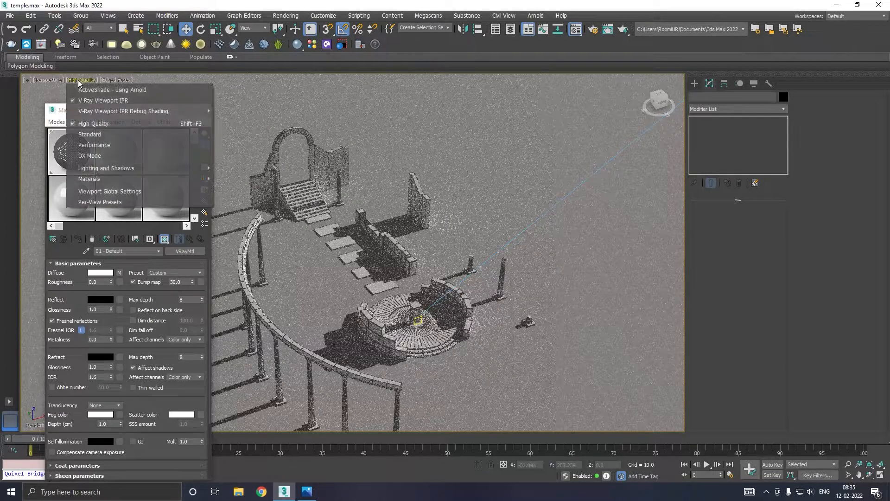
{"action": "left_click", "coordinate": [100, 99]}
{"action": "scroll", "coordinate": [432, 257], "scroll_direction": "down", "scroll_amount": 6}
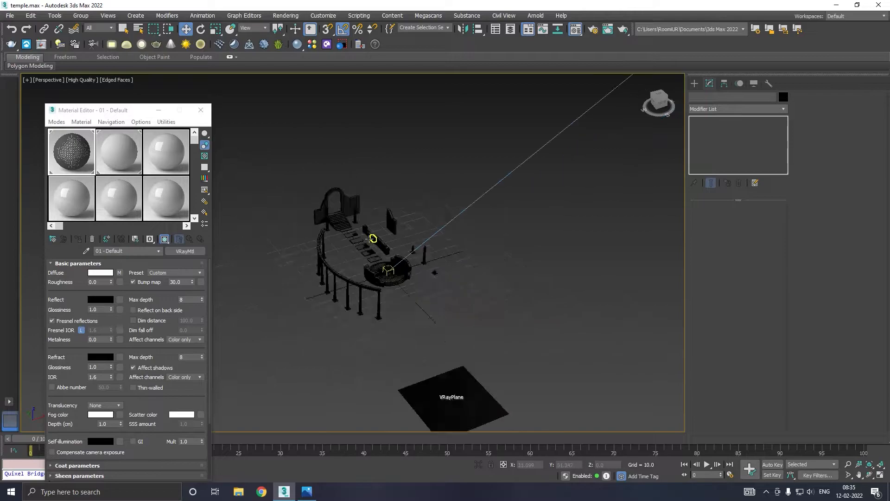
Assign the second sample material to the VRayPlane and lighten its diffuse color to near-white
{"action": "left_click", "coordinate": [408, 329]}
{"action": "left_click", "coordinate": [408, 329]}
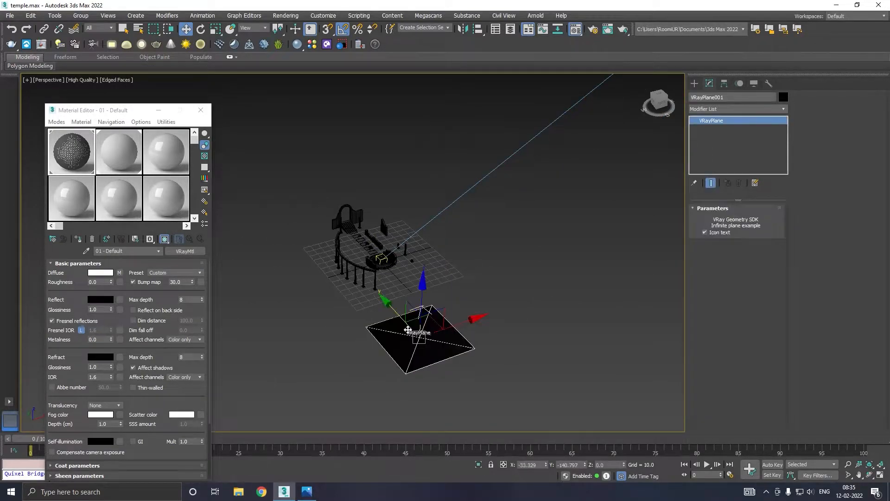
{"action": "left_click", "coordinate": [123, 162]}
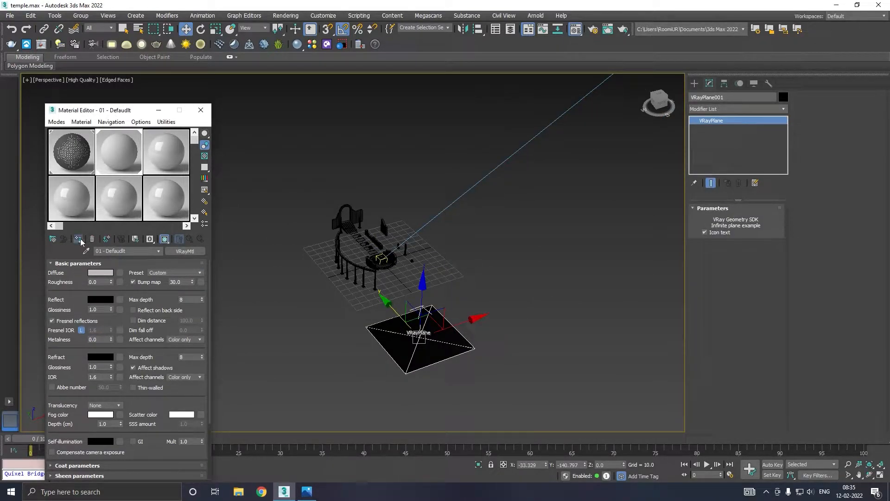
{"action": "left_click", "coordinate": [101, 274]}
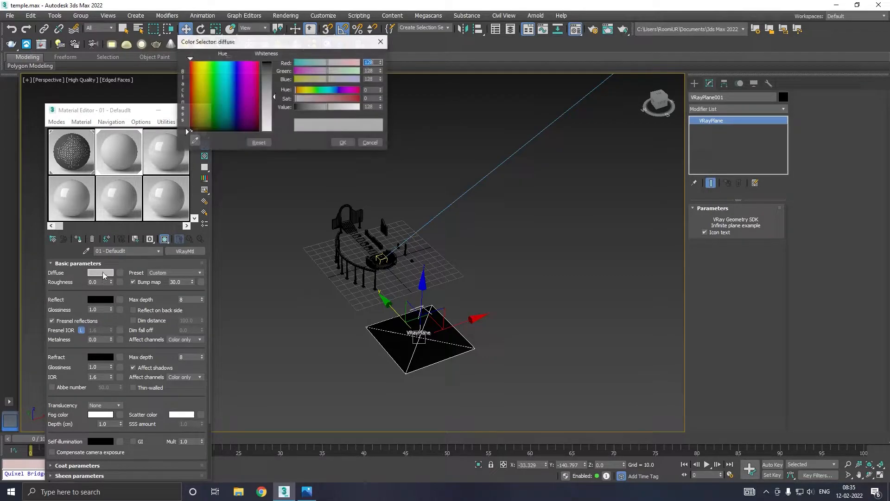
{"action": "left_click", "coordinate": [269, 117]}
{"action": "left_click", "coordinate": [343, 145]}
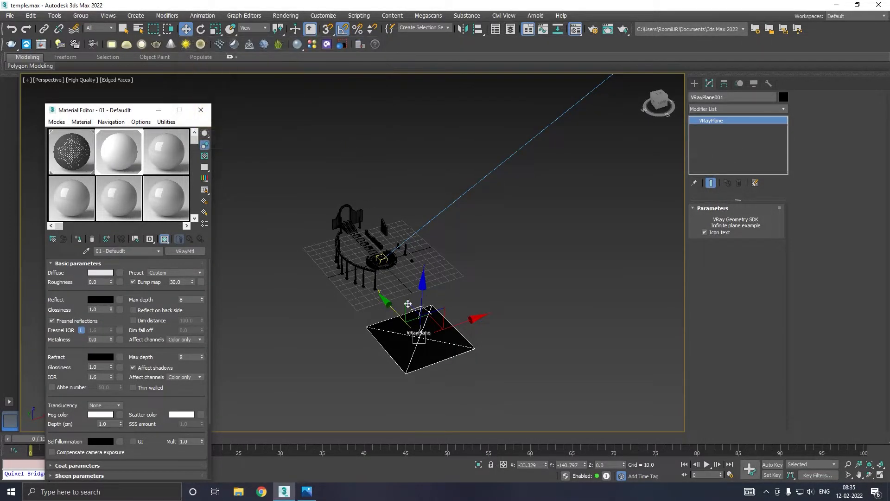
Move the VRayPlane farther from the temple and start the V-Ray Viewport IPR in the Perspective view
{"action": "left_click_drag", "start_coordinate": [393, 307], "coordinate": [408, 323]}
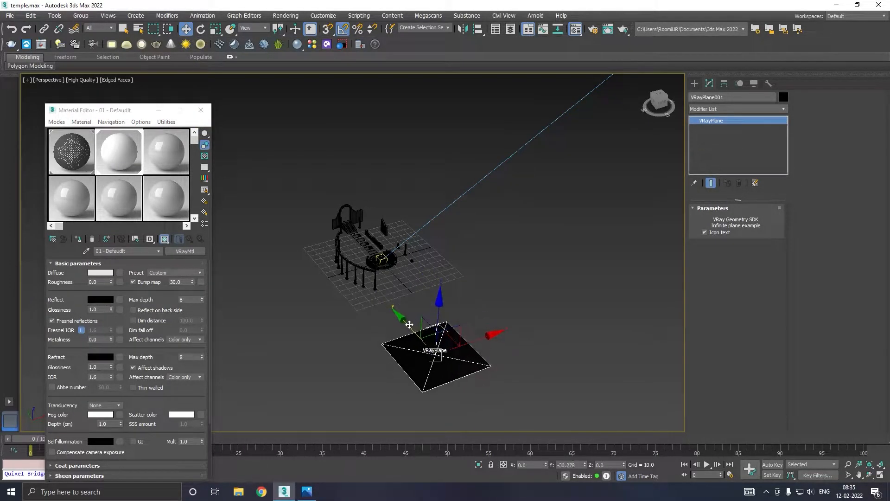
{"action": "left_click", "coordinate": [165, 239]}
{"action": "scroll", "coordinate": [361, 250], "scroll_direction": "up", "scroll_amount": 6}
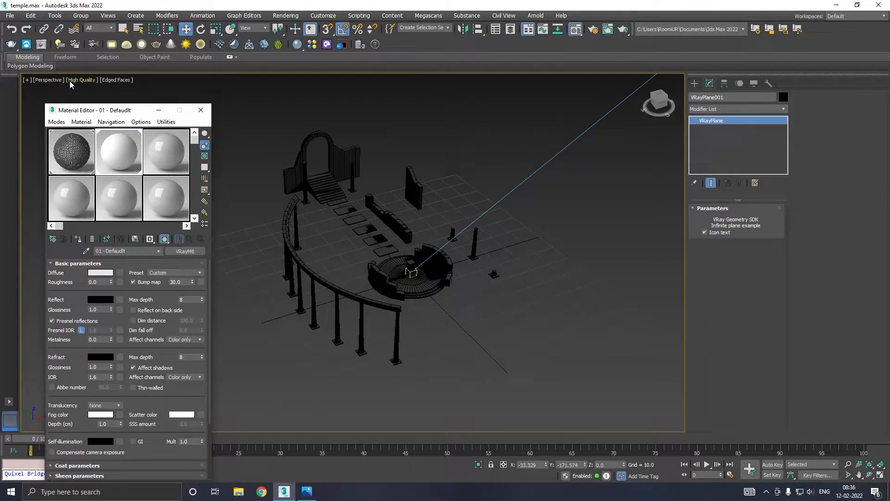
{"action": "left_click", "coordinate": [81, 80]}
{"action": "left_click", "coordinate": [91, 102]}
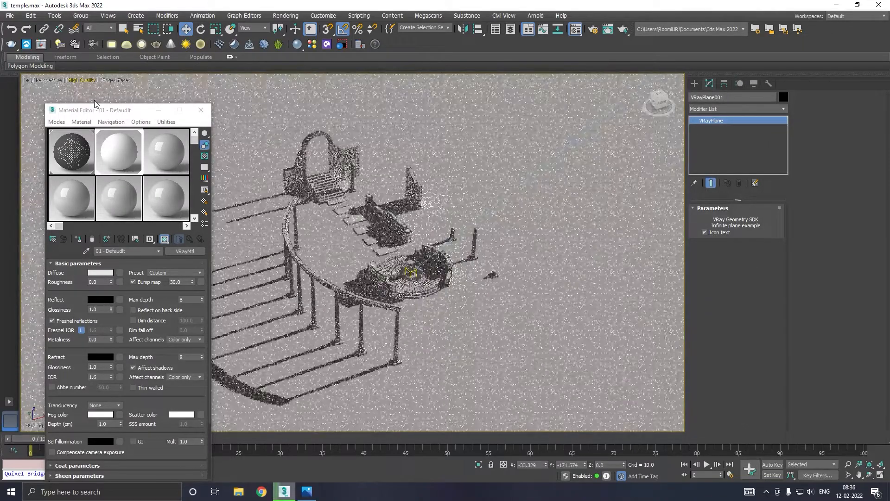
{"action": "scroll", "coordinate": [340, 220], "scroll_direction": "up", "scroll_amount": 2}
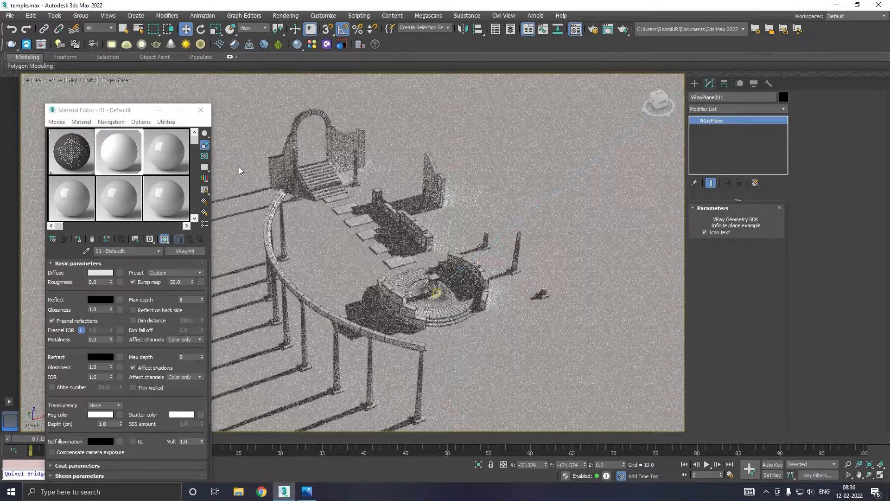
Close the Material Editor and set the VRayEnvironmentFog's fog distance to 7200 in the Environment and Effects settings
{"action": "left_click", "coordinate": [439, 279]}
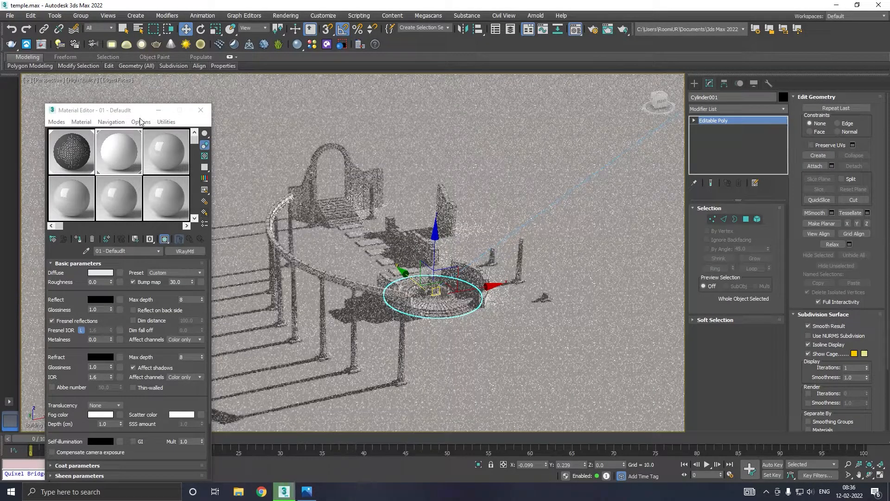
{"action": "left_click", "coordinate": [200, 110]}
{"action": "left_click", "coordinate": [290, 18]}
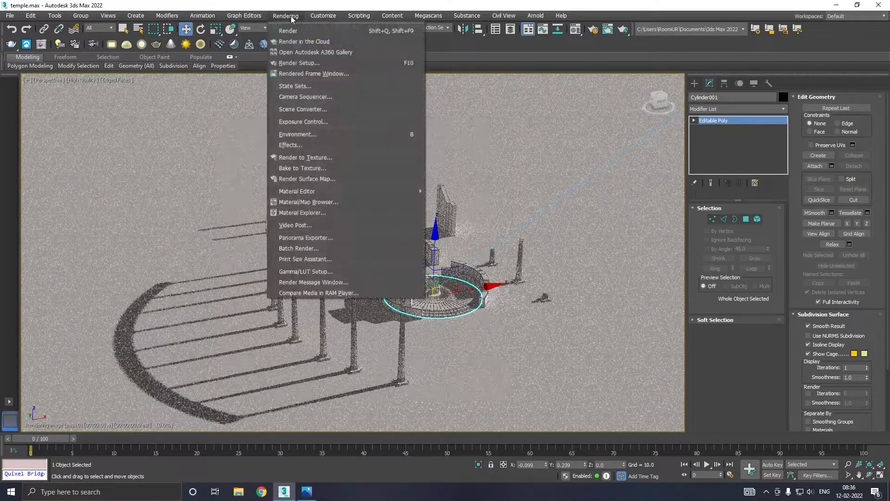
{"action": "left_click", "coordinate": [298, 133]}
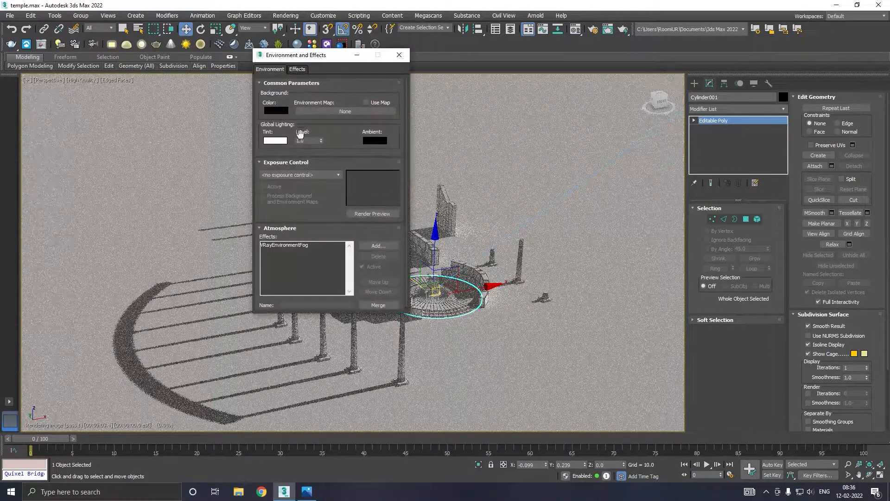
{"action": "left_click", "coordinate": [305, 245]}
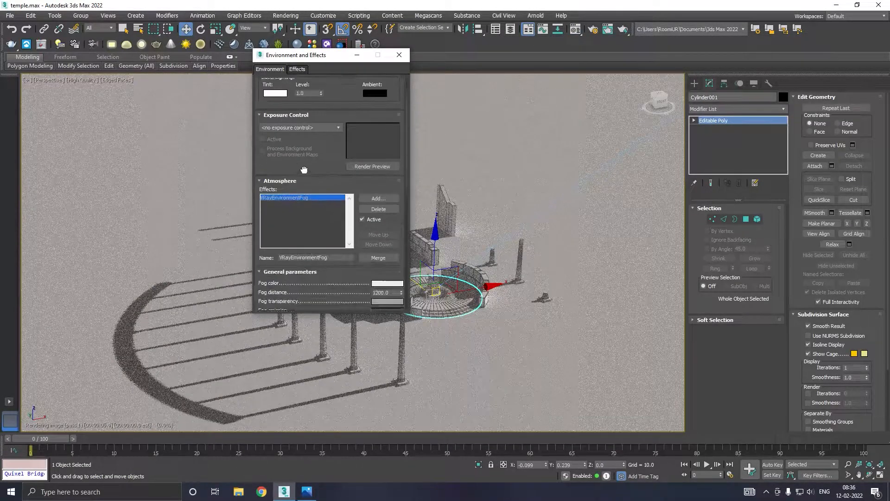
{"action": "left_click_drag", "start_coordinate": [302, 219], "coordinate": [302, 121]}
{"action": "left_click_drag", "start_coordinate": [335, 60], "coordinate": [247, 59]}
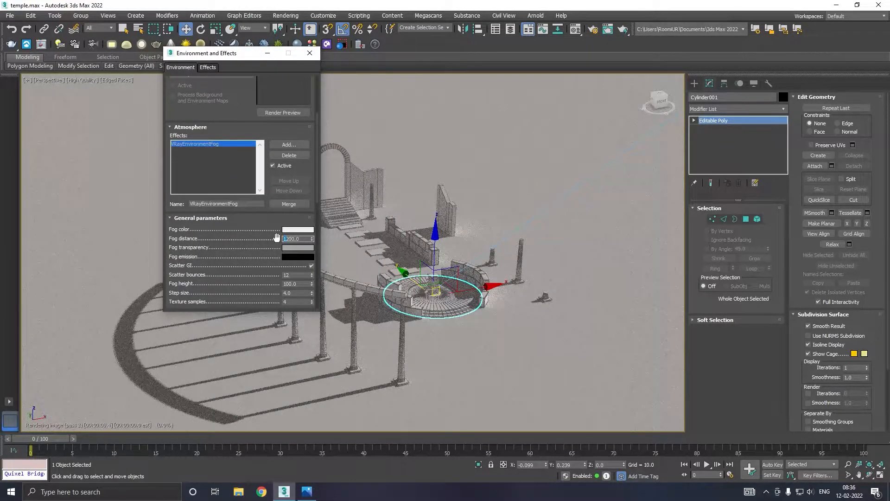
{"action": "left_click", "coordinate": [275, 218]}
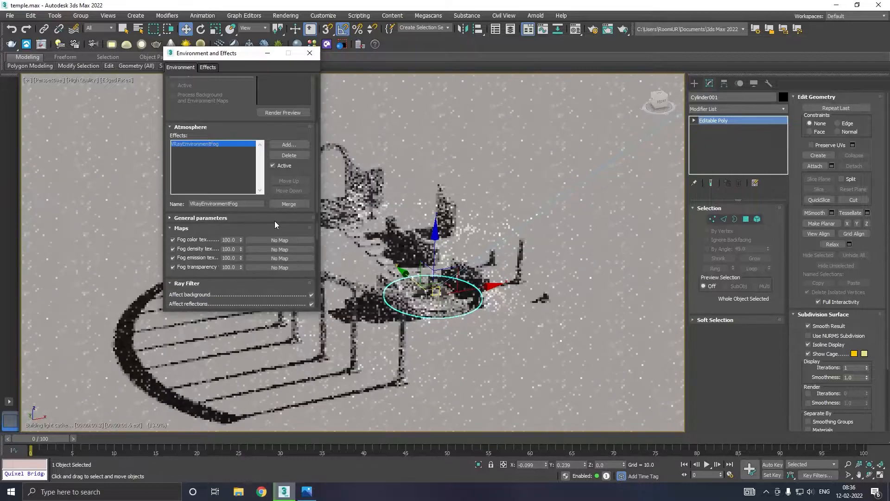
{"action": "left_click", "coordinate": [213, 218]}
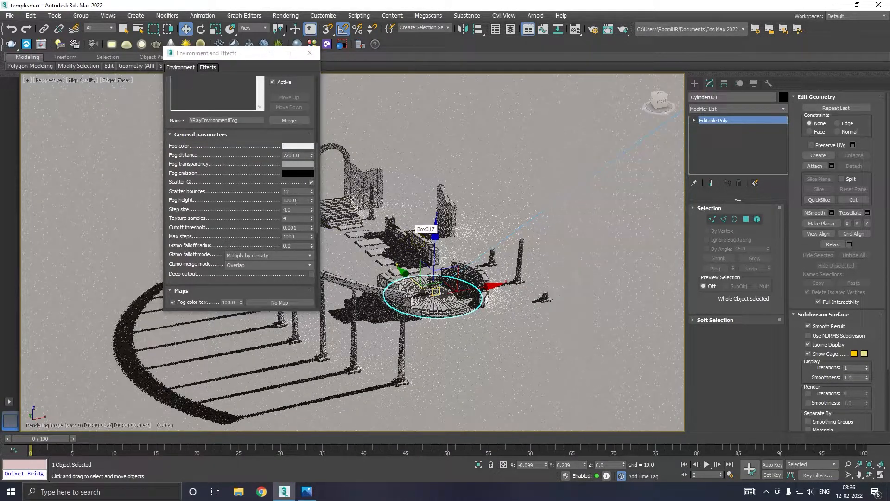
Change the VRayEnvironmentFog's fog color to light blue
{"action": "left_click", "coordinate": [305, 146]}
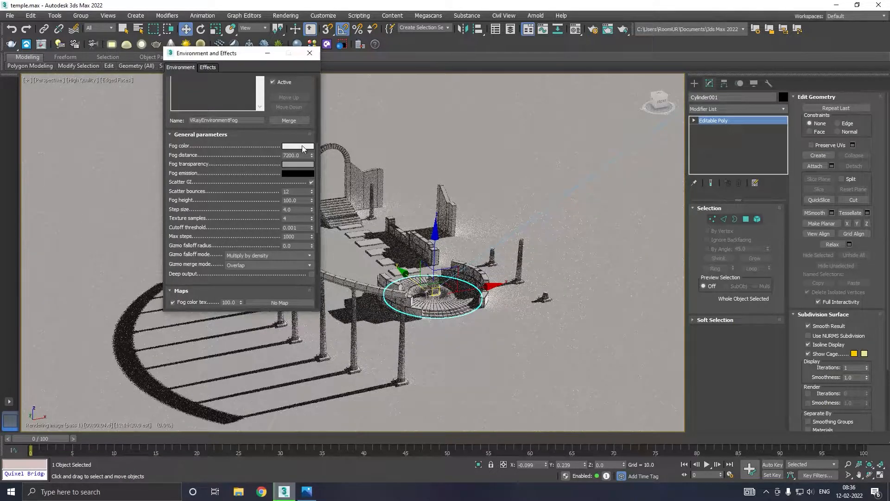
{"action": "left_click", "coordinate": [228, 69]}
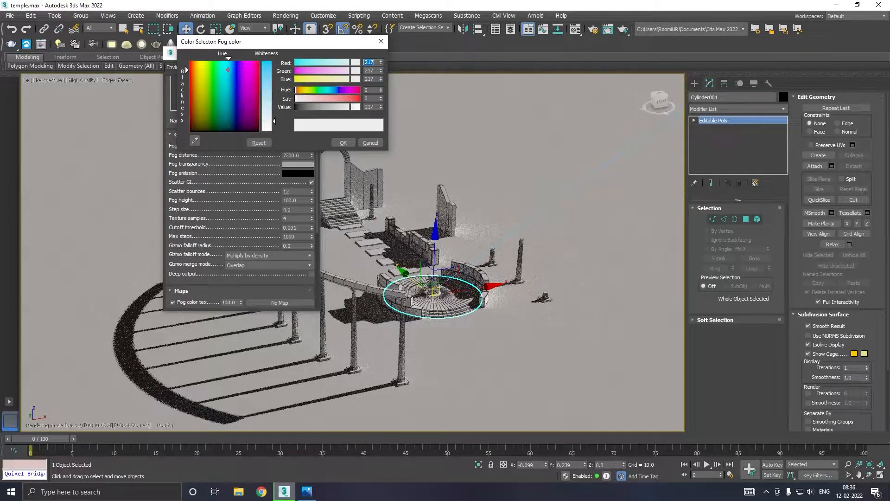
{"action": "left_click", "coordinate": [270, 80]}
{"action": "left_click", "coordinate": [343, 142]}
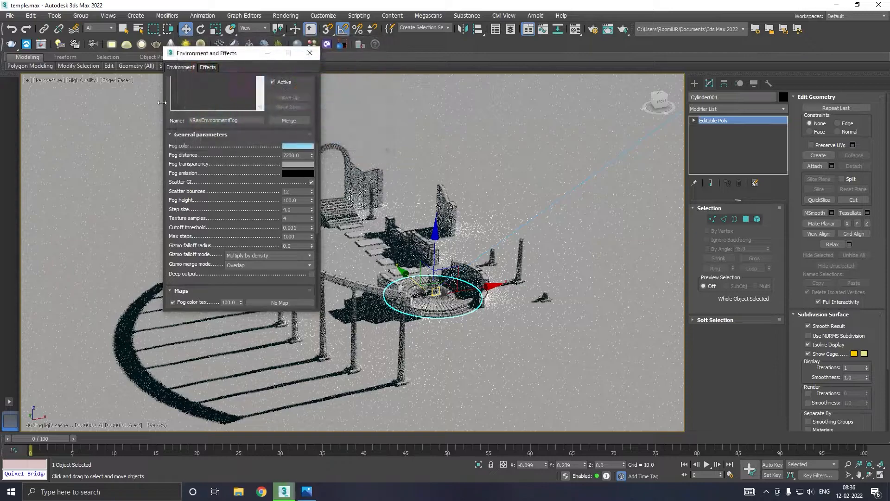
Maximize the Perspective view and stop its V-Ray Viewport IPR
{"action": "mouse_move", "coordinate": [85, 84]}
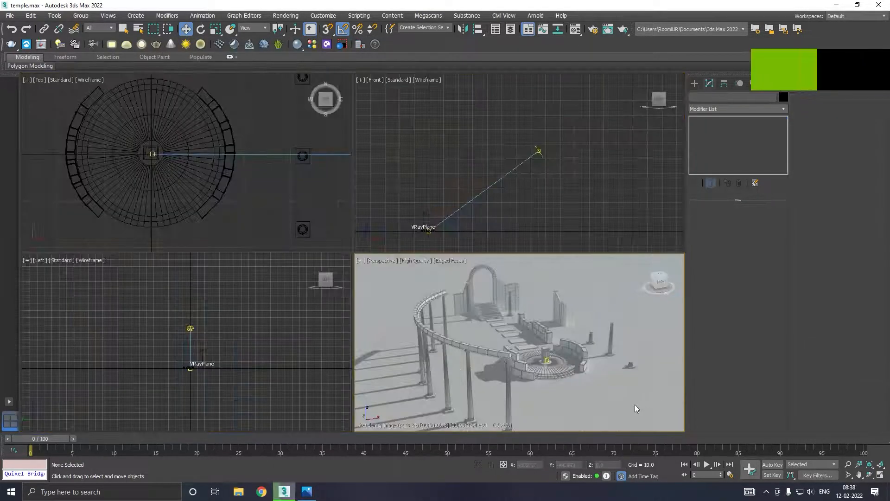
{"action": "left_click", "coordinate": [882, 476]}
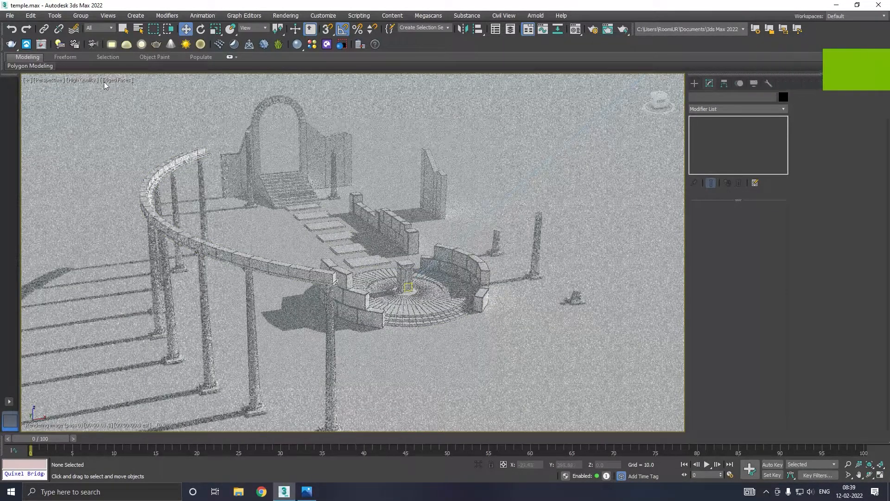
{"action": "left_click", "coordinate": [82, 80]}
{"action": "left_click", "coordinate": [98, 102]}
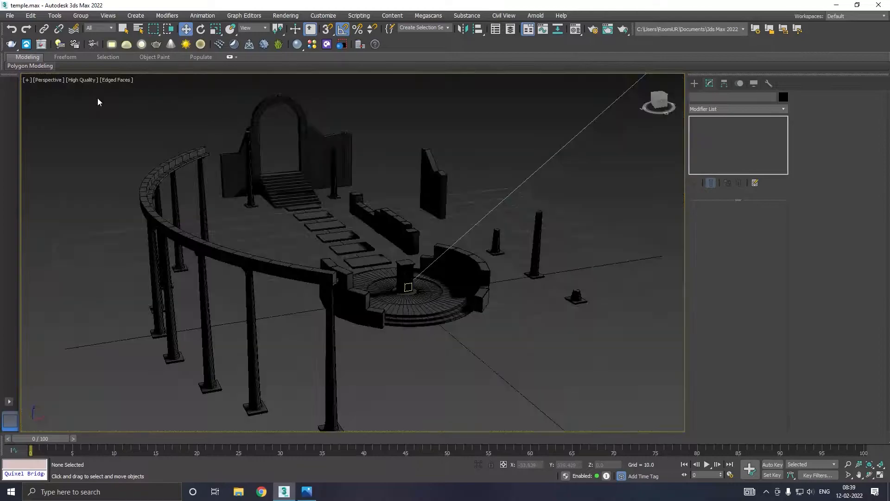
Switch the Perspective view to Standard shading quality and save the scene
{"action": "left_click", "coordinate": [82, 80]}
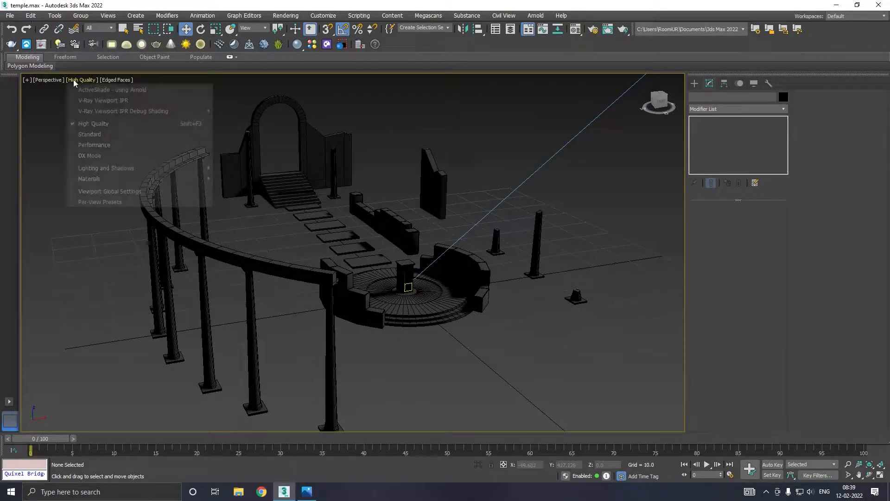
{"action": "left_click", "coordinate": [93, 124]}
{"action": "left_click", "coordinate": [13, 16]}
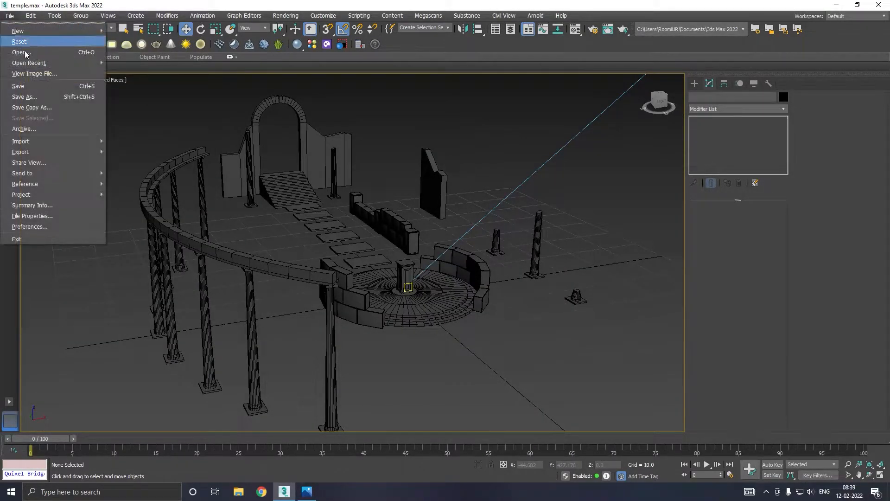
{"action": "left_click", "coordinate": [36, 85]}
Open the V-Ray render settings and set the image filter to Mitchell-Netravali
{"action": "left_click", "coordinate": [286, 15]}
{"action": "left_click", "coordinate": [299, 63]}
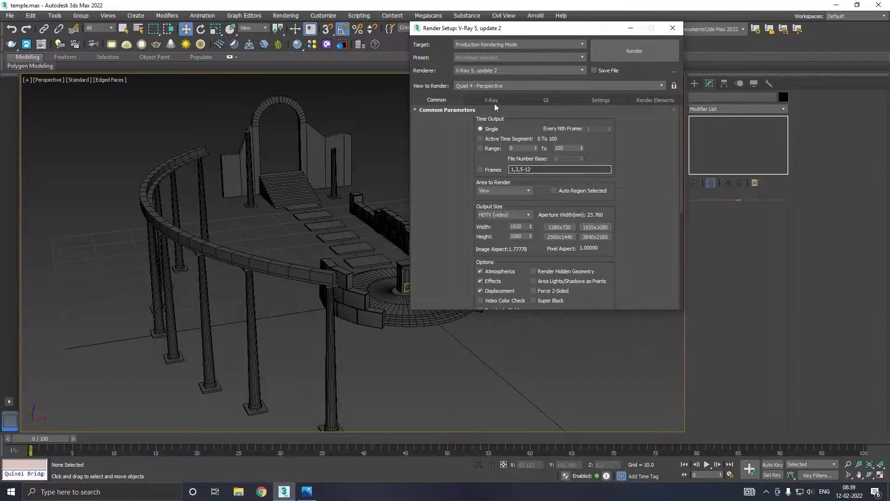
{"action": "left_click", "coordinate": [491, 100]}
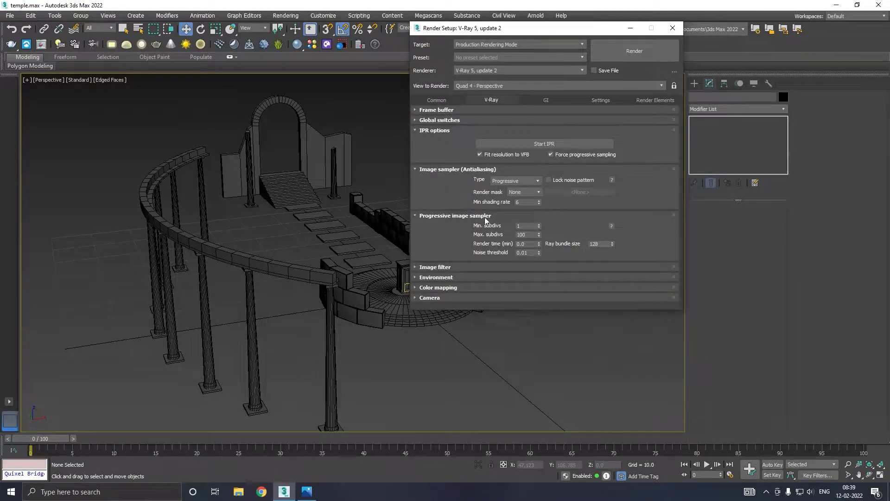
{"action": "left_click", "coordinate": [430, 268]}
{"action": "left_click", "coordinate": [579, 245]}
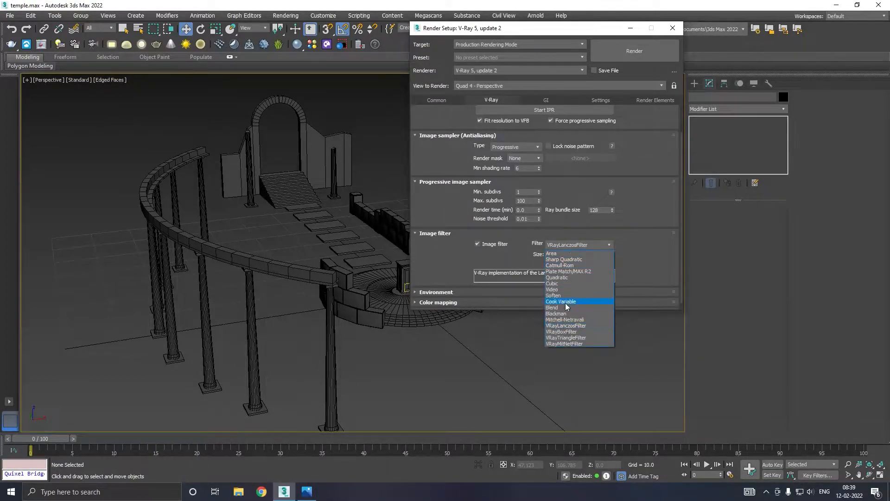
{"action": "left_click", "coordinate": [563, 321]}
Enable the GI environment and set the color mapping type to HSV exponential
{"action": "left_click", "coordinate": [458, 295]}
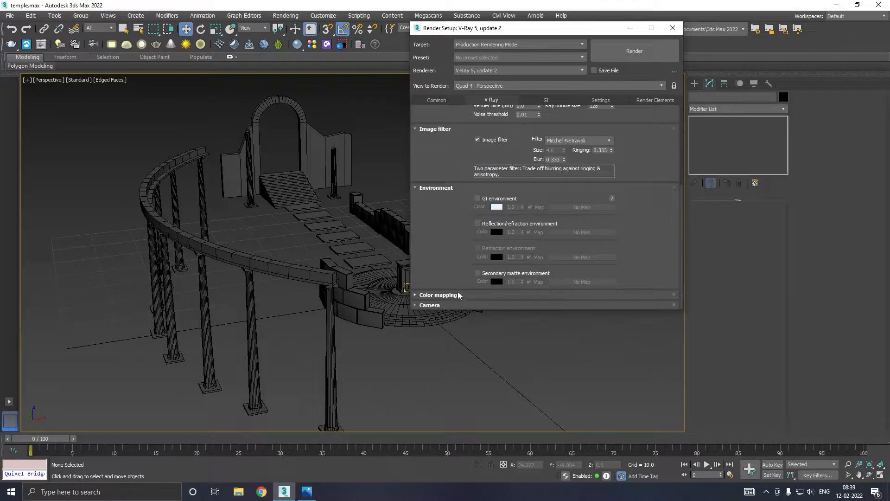
{"action": "left_click", "coordinate": [478, 198]}
{"action": "left_click", "coordinate": [437, 188]}
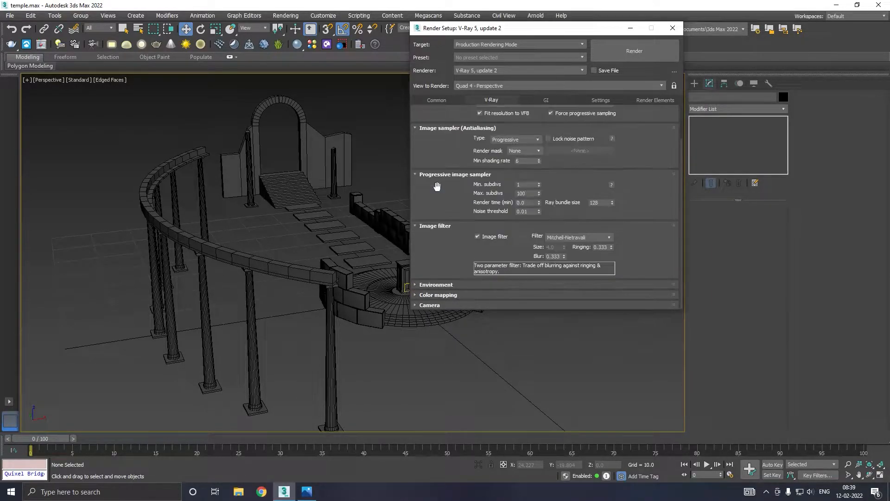
{"action": "left_click", "coordinate": [429, 295]}
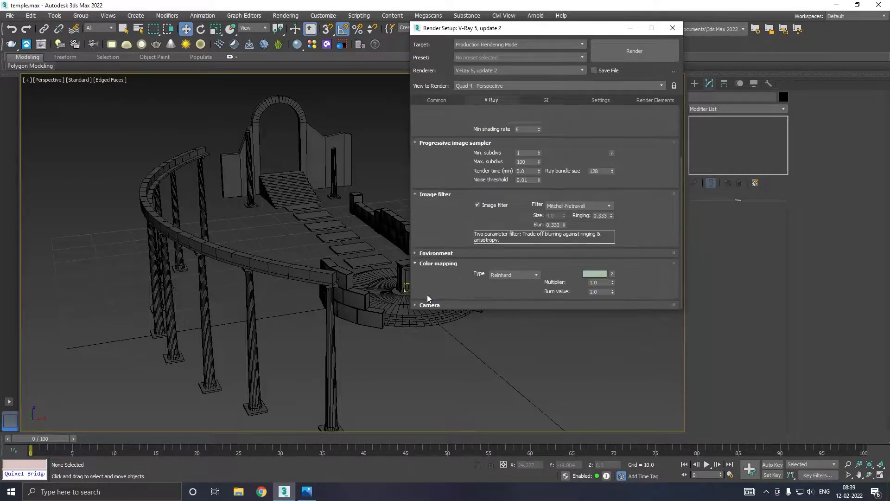
{"action": "left_click", "coordinate": [526, 275]}
{"action": "left_click", "coordinate": [505, 296]}
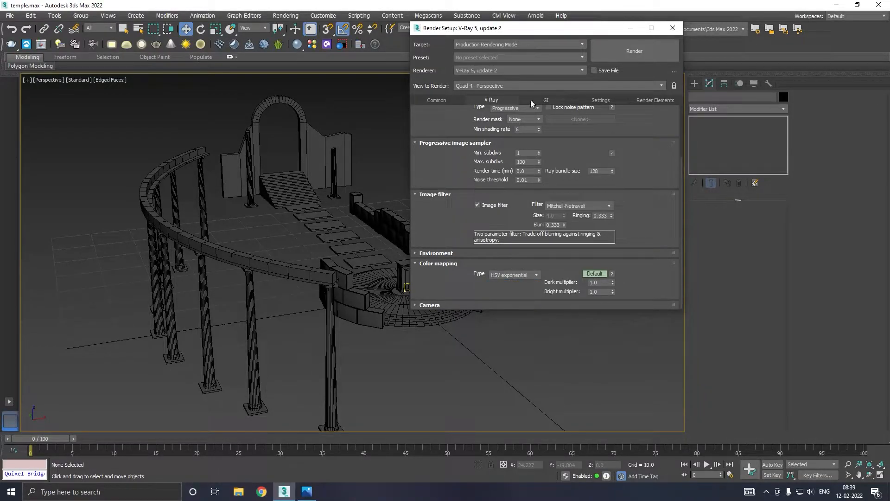
Switch the global illumination settings to Advanced, enable ambient occlusion and close Render Setup
{"action": "left_click", "coordinate": [542, 100]}
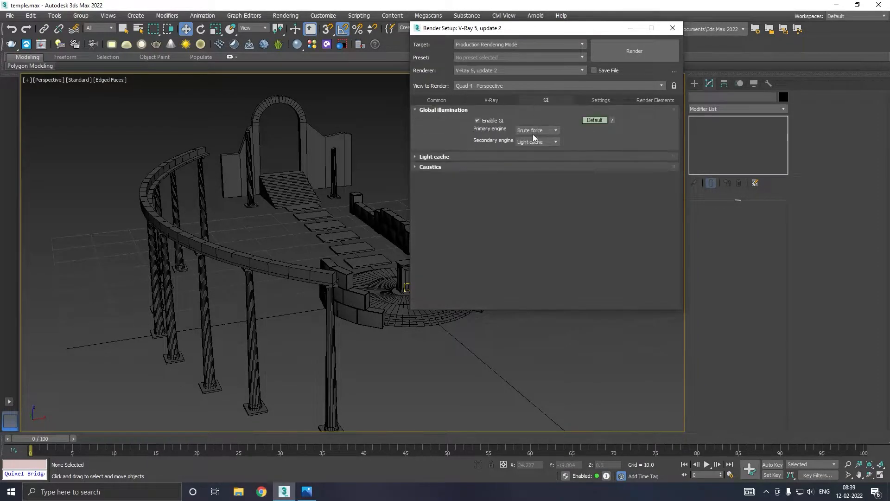
{"action": "left_click", "coordinate": [595, 121]}
{"action": "left_click", "coordinate": [575, 180]}
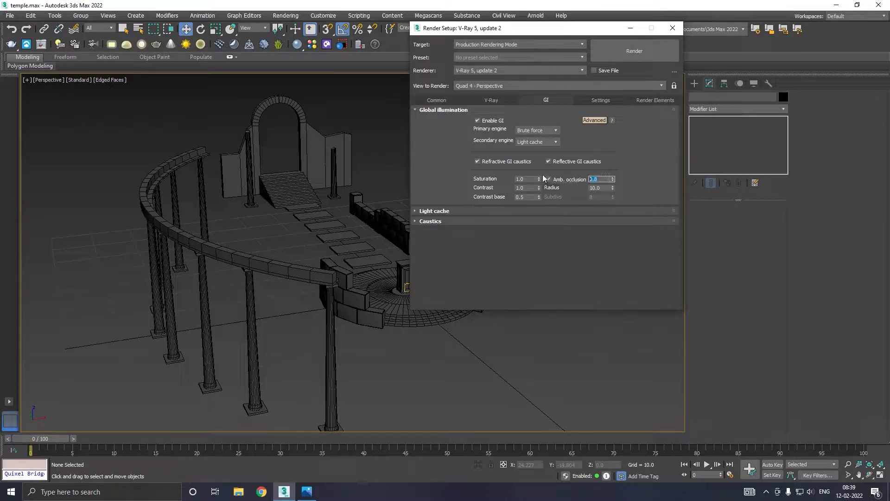
{"action": "left_click", "coordinate": [672, 29]}
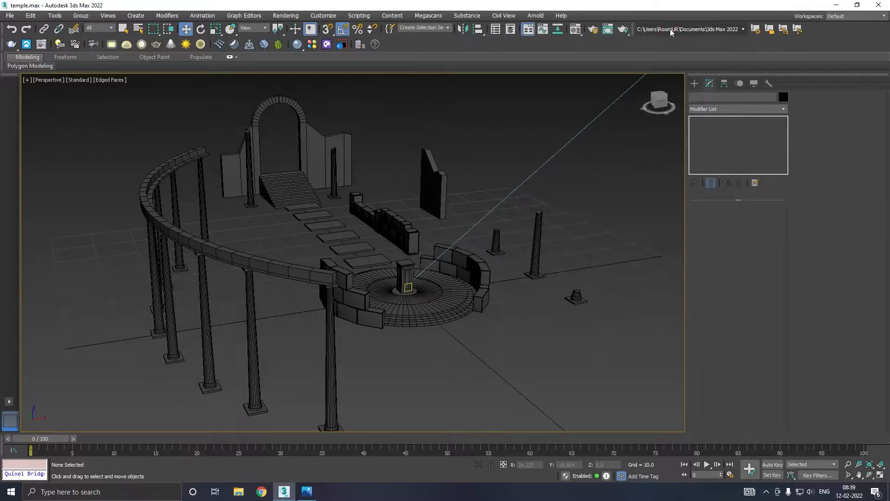
Render the Perspective view and fit the whole image in the V-Ray Frame Buffer at 50% zoom
{"action": "left_click", "coordinate": [622, 30]}
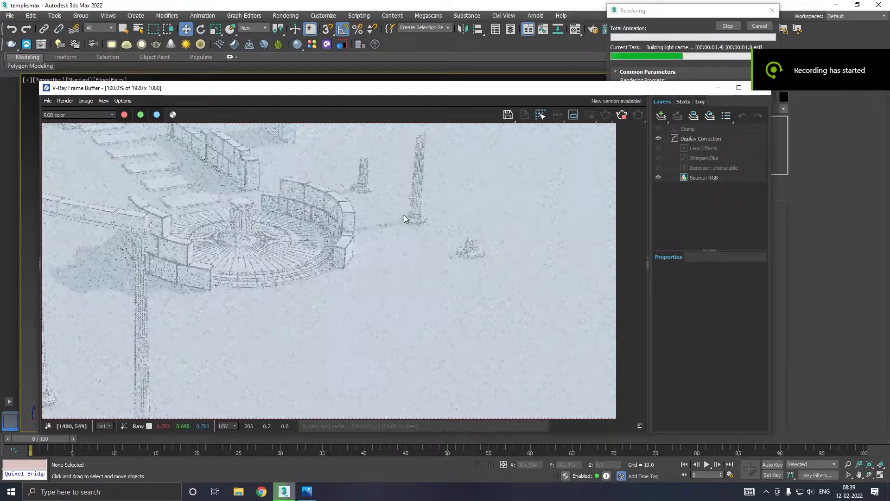
{"action": "scroll", "coordinate": [411, 221], "scroll_direction": "down", "scroll_amount": 1}
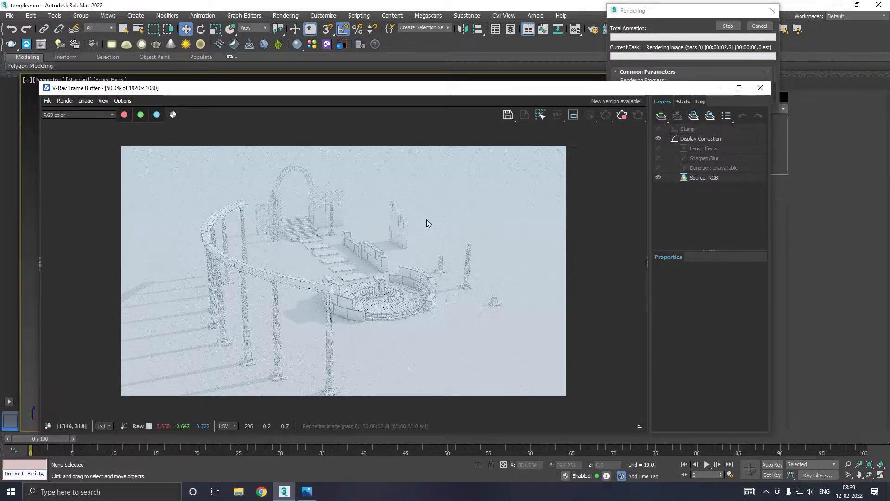
Compare None and sRGB display correction in the V-Ray Frame Buffer, keep None, and cancel the running render
{"action": "left_click", "coordinate": [699, 138]}
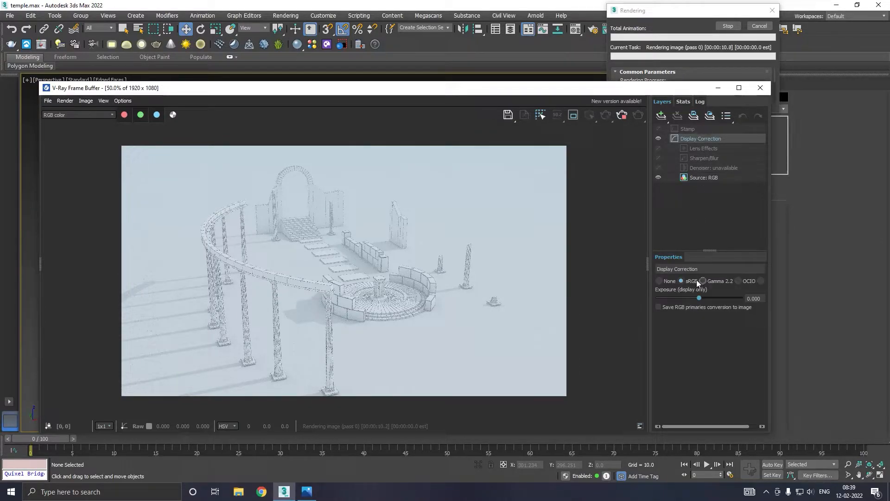
{"action": "left_click", "coordinate": [668, 280]}
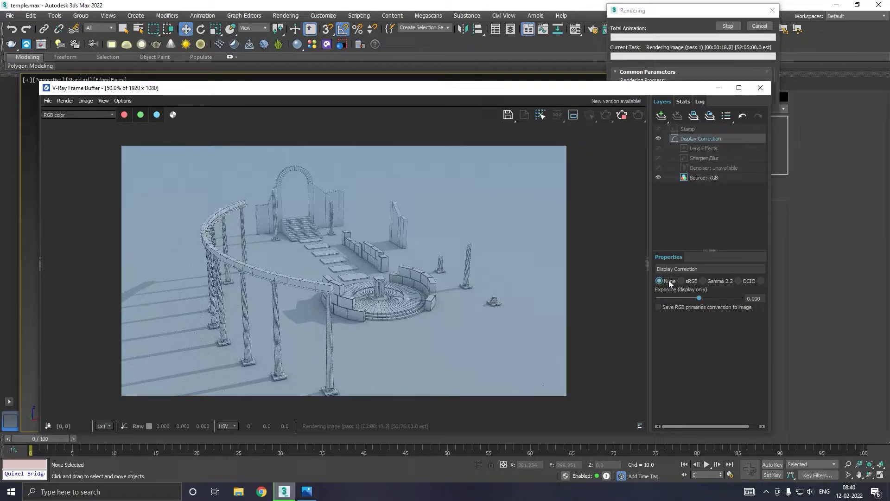
{"action": "left_click", "coordinate": [693, 281]}
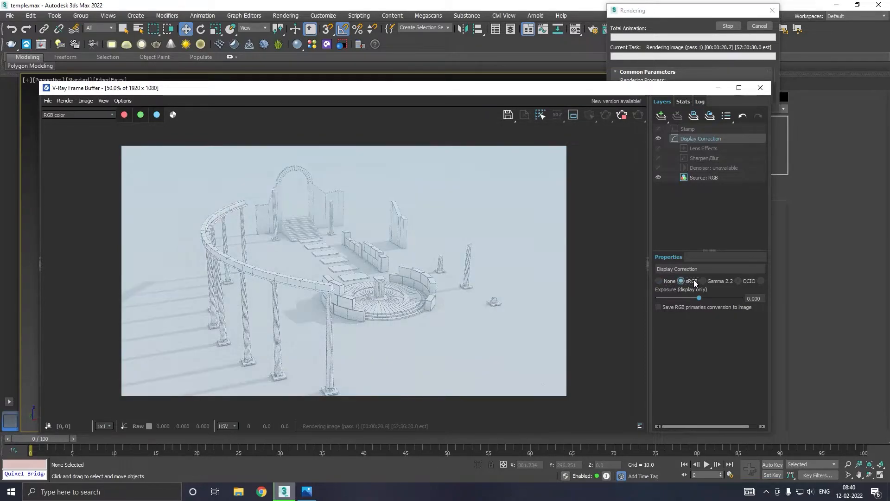
{"action": "left_click", "coordinate": [670, 281]}
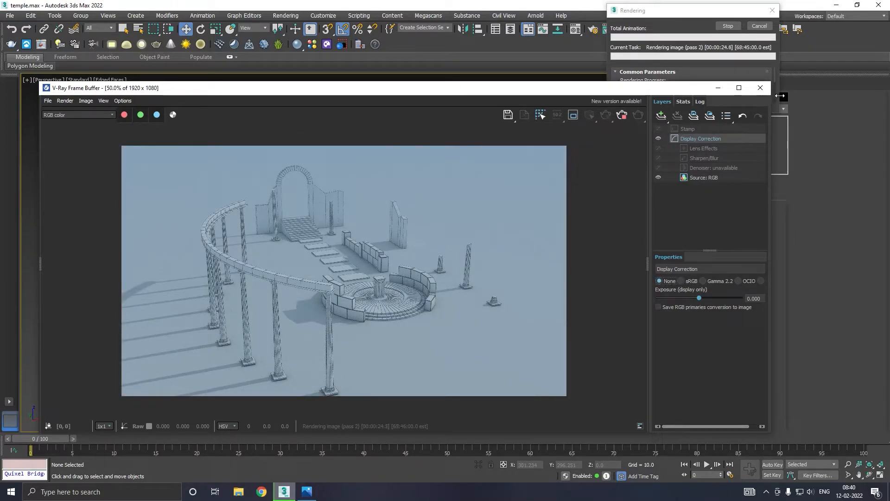
{"action": "left_click", "coordinate": [760, 89]}
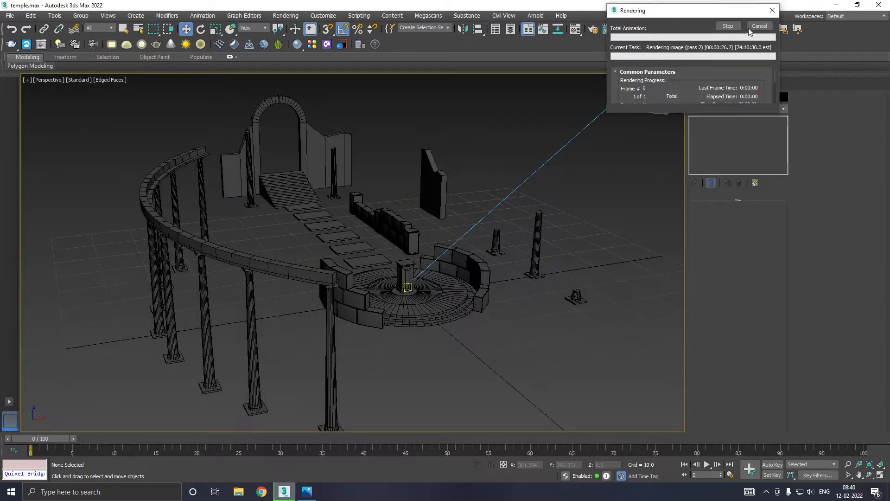
{"action": "left_click", "coordinate": [759, 27]}
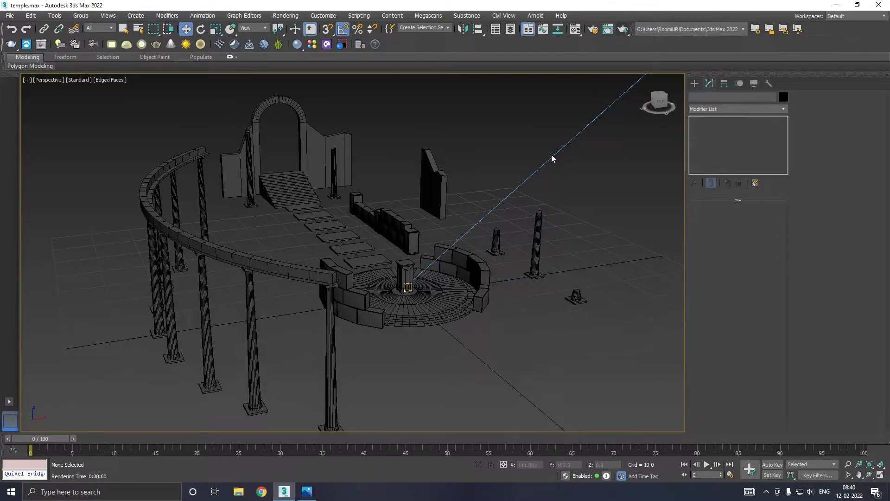
Select the V-Ray sun in the Front view and set its intensity multiplier to 2.0
{"action": "left_click", "coordinate": [880, 474]}
{"action": "left_click", "coordinate": [538, 151]}
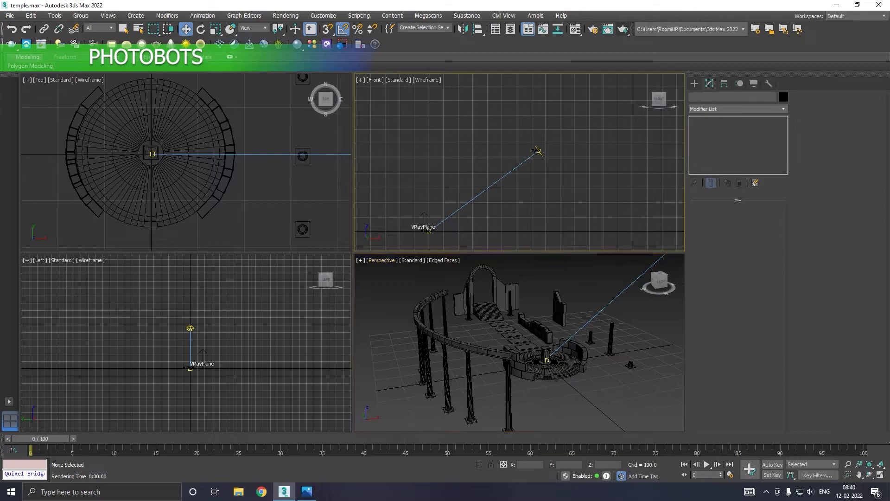
{"action": "left_click", "coordinate": [755, 229]}
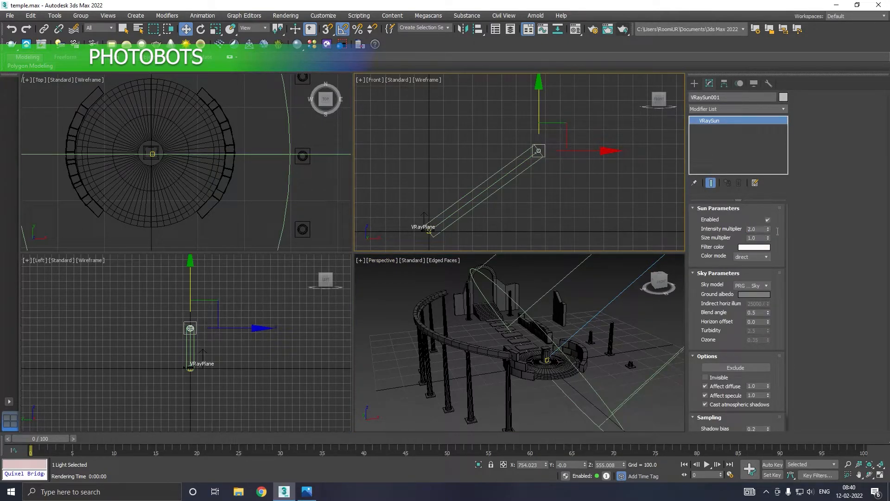
{"action": "left_click", "coordinate": [408, 276]}
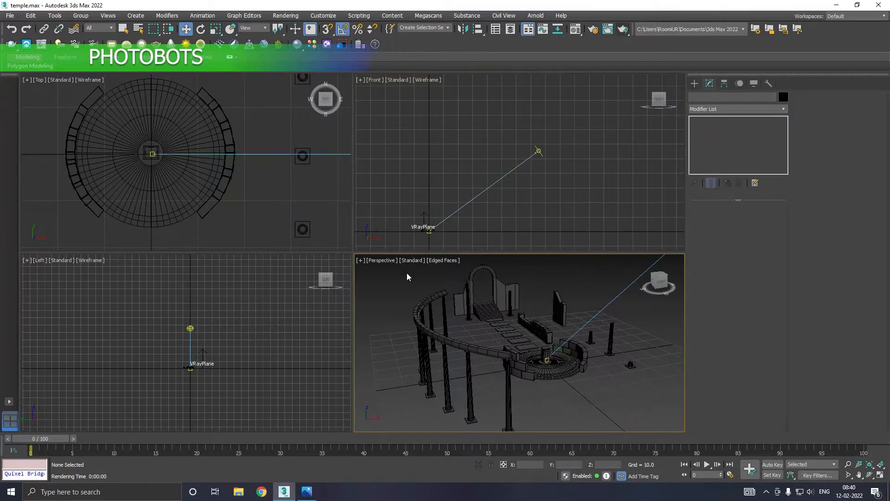
Render the Perspective view again and compare sRGB display correction with None, leaving None selected
{"action": "left_click", "coordinate": [618, 31]}
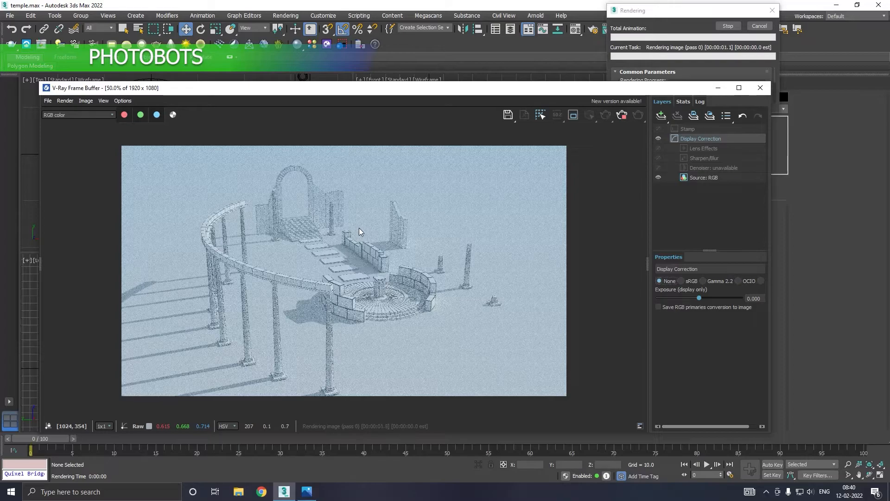
{"action": "left_click", "coordinate": [680, 280]}
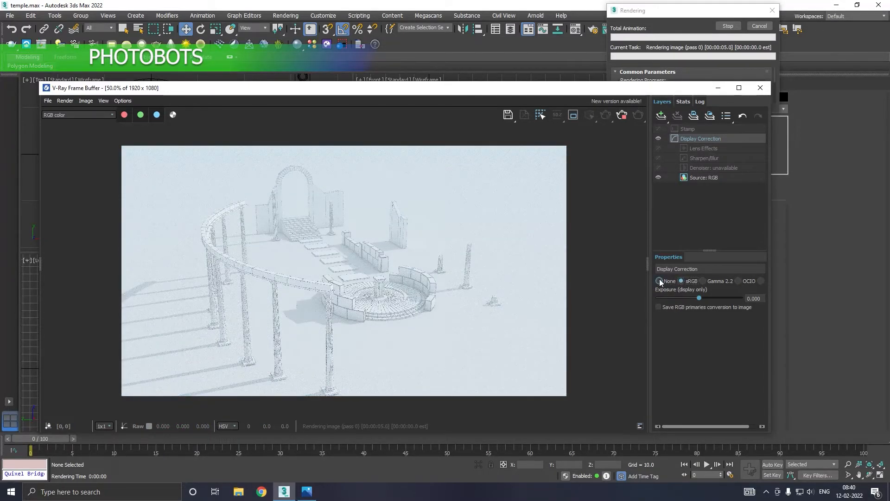
{"action": "left_click_drag", "start_coordinate": [699, 298], "coordinate": [700, 297]}
{"action": "left_click", "coordinate": [659, 281]}
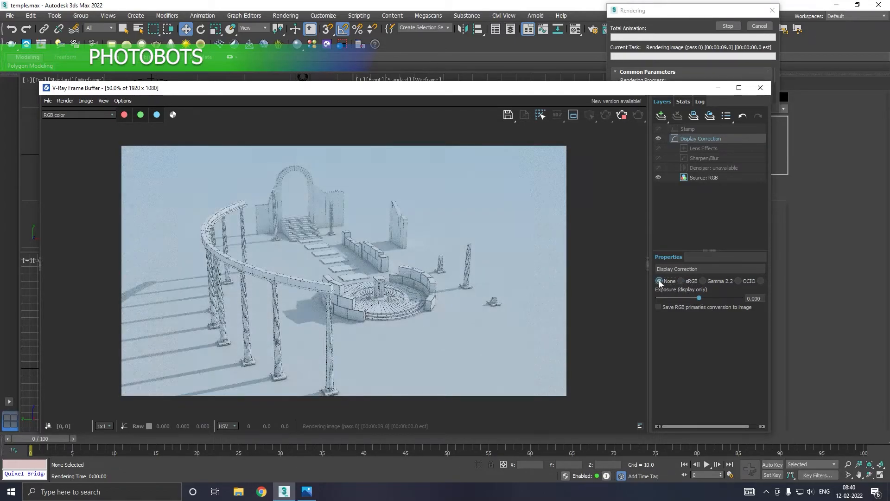